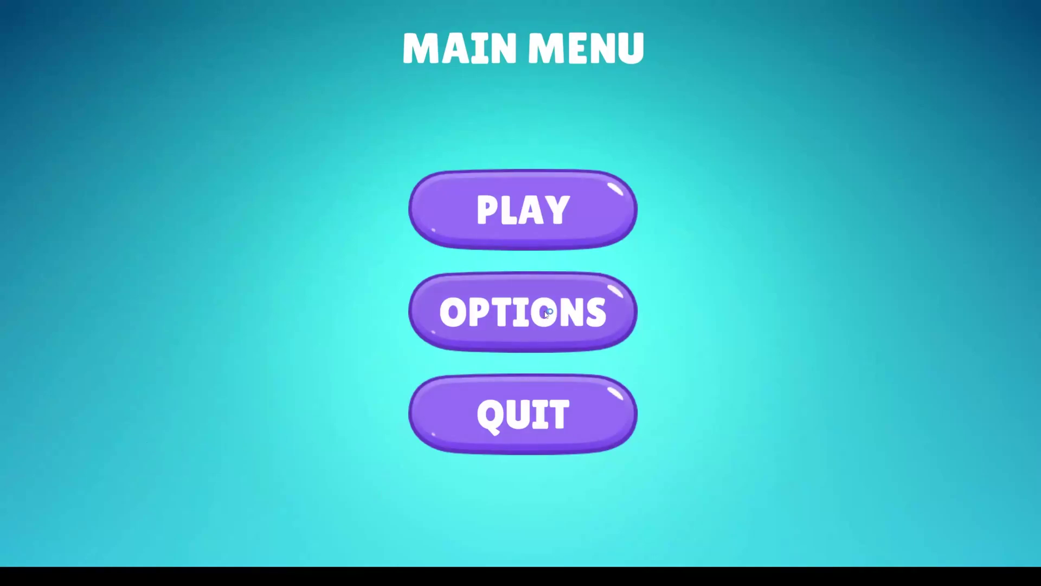
# Preview the running main menu by opening and closing the Options screen and choosing Quit.
pyautogui.click(545, 314)
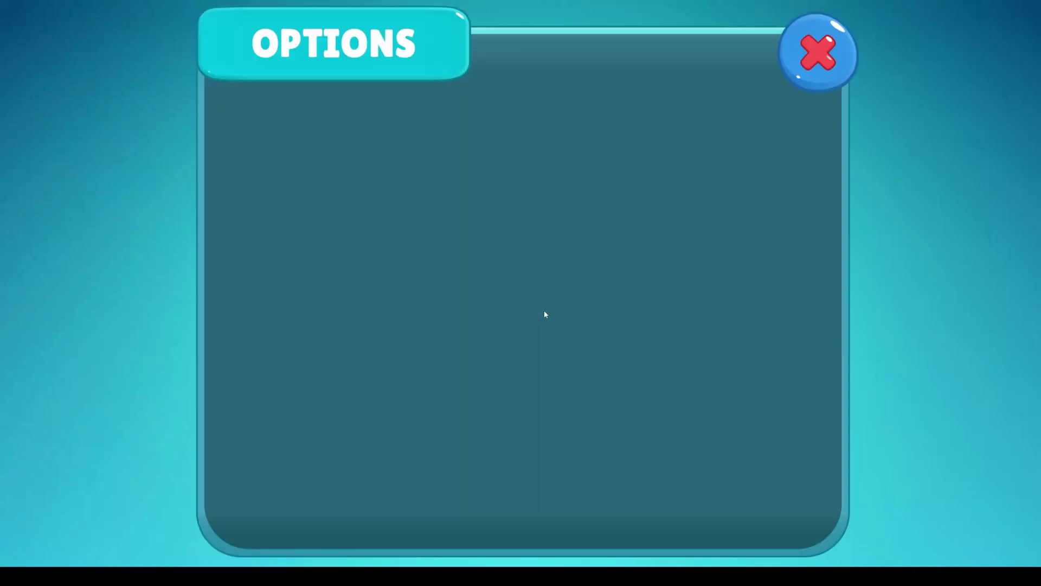
pyautogui.click(818, 53)
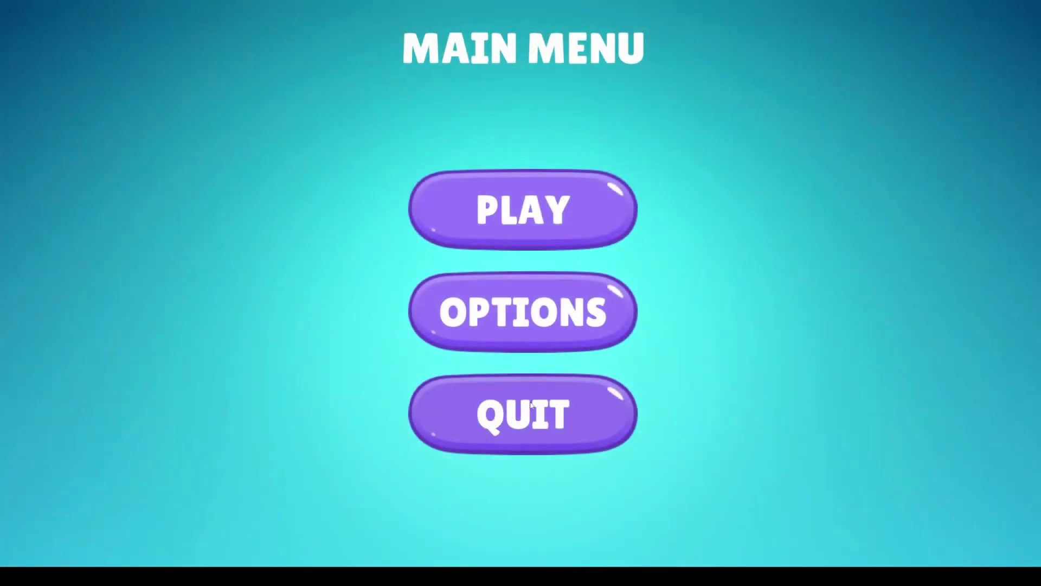
pyautogui.click(530, 404)
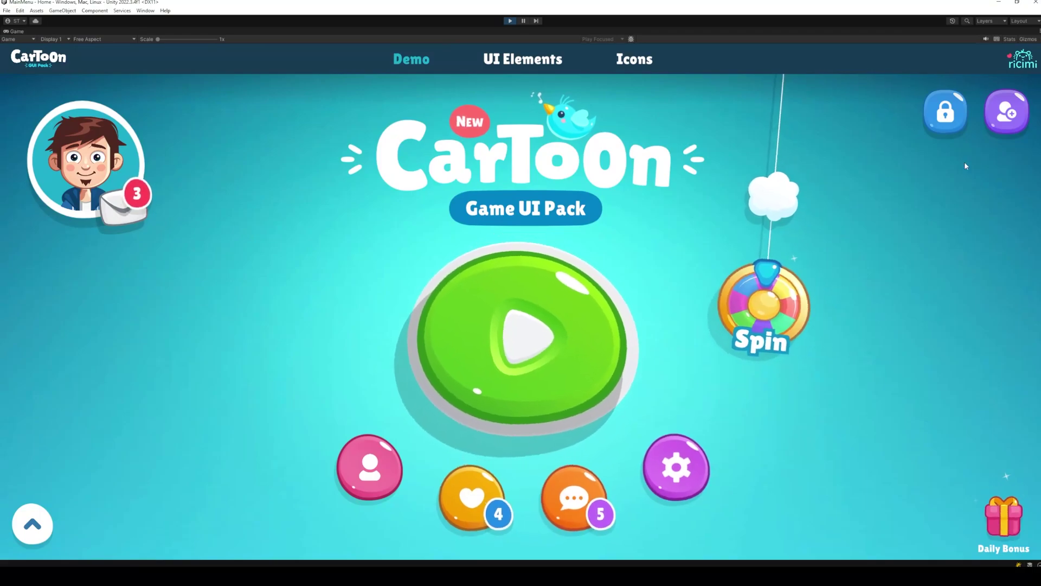
# Browse the Messages popup in the demo scene, accept the hat and leaf gifts, and close the popup.
pyautogui.click(119, 208)
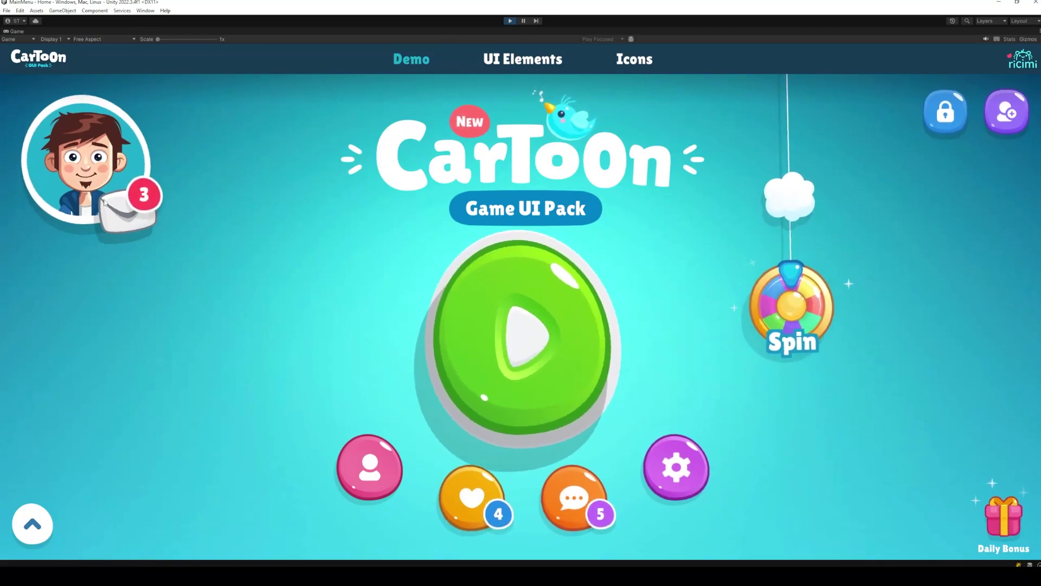
pyautogui.scroll(-8, 439, 383)
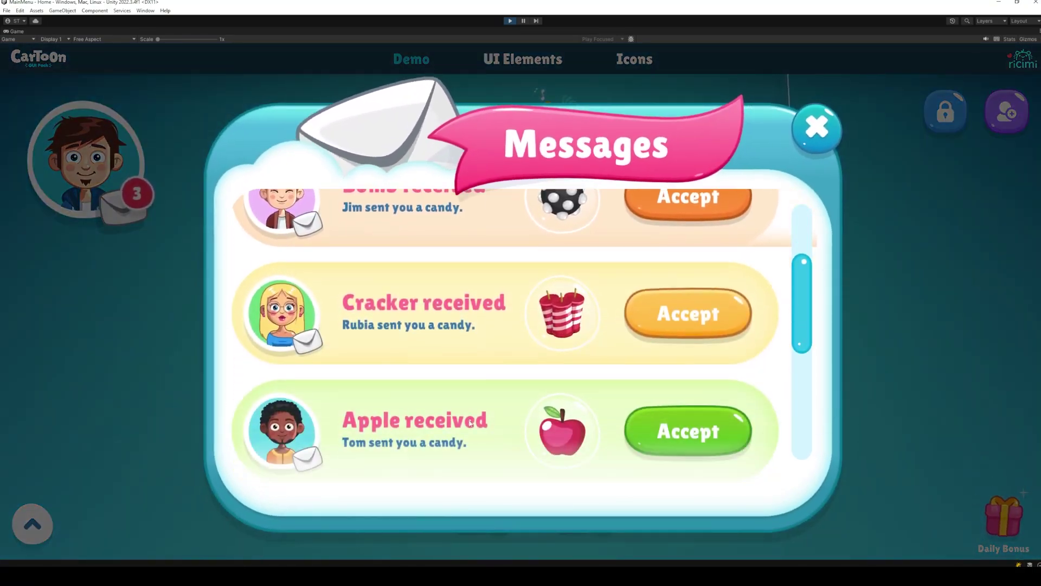
pyautogui.click(700, 290)
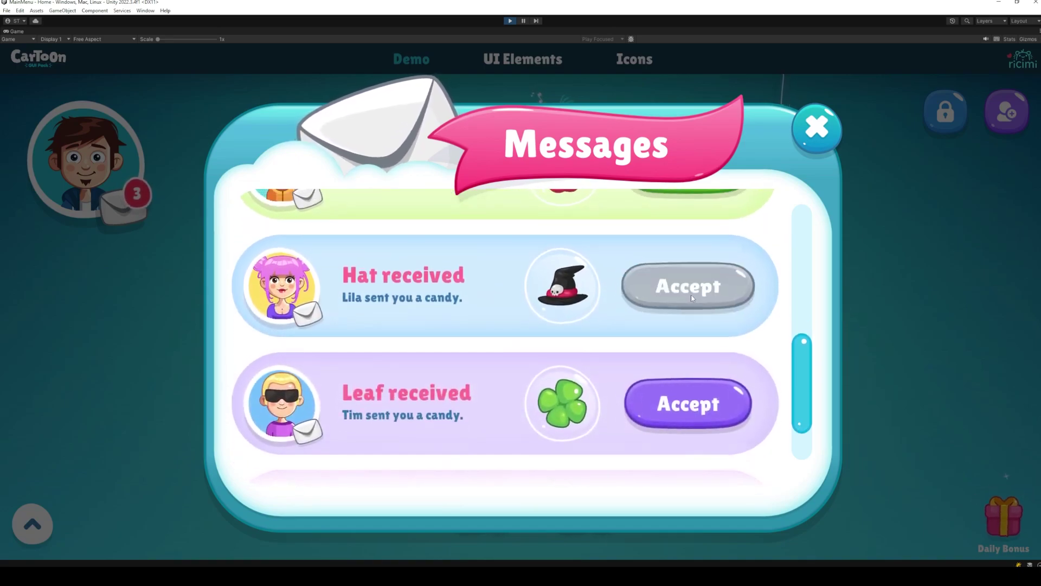
pyautogui.click(688, 415)
pyautogui.click(815, 142)
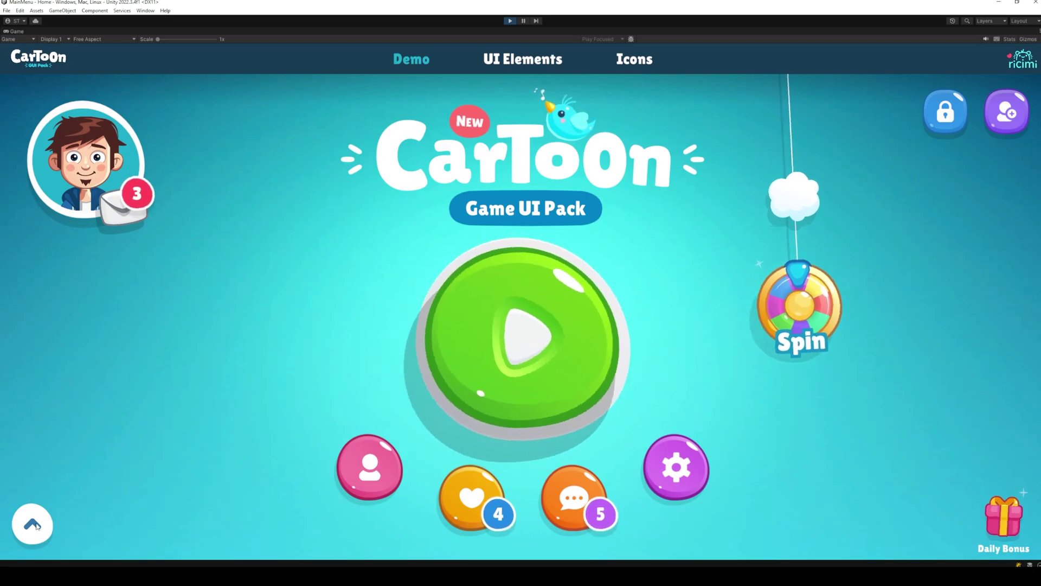
# Try the demo's Profile popup by switching the gender option to Boy, entering a username and viewing Statistics.
pyautogui.click(104, 171)
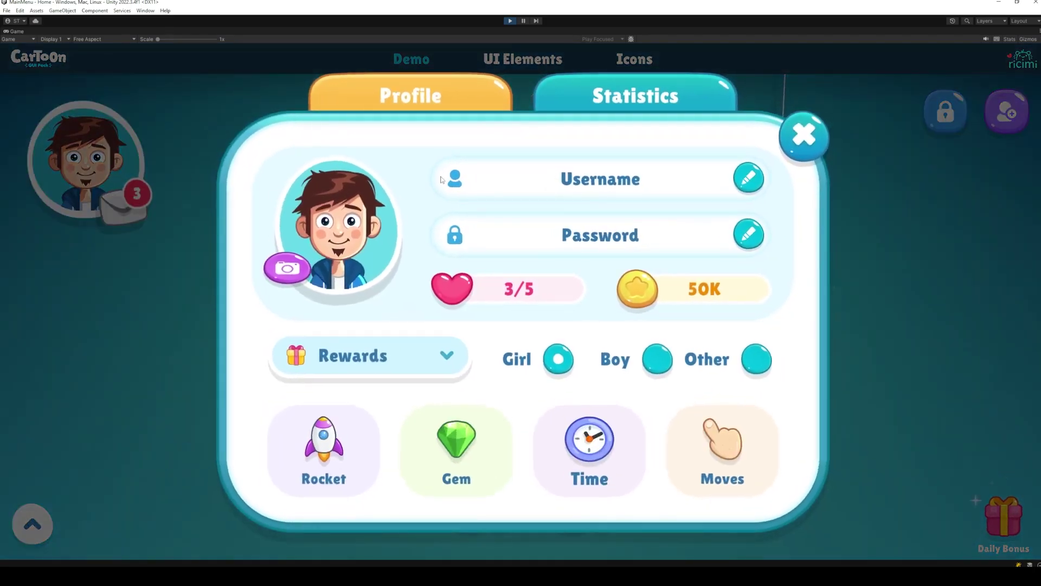
pyautogui.click(656, 360)
pyautogui.click(756, 361)
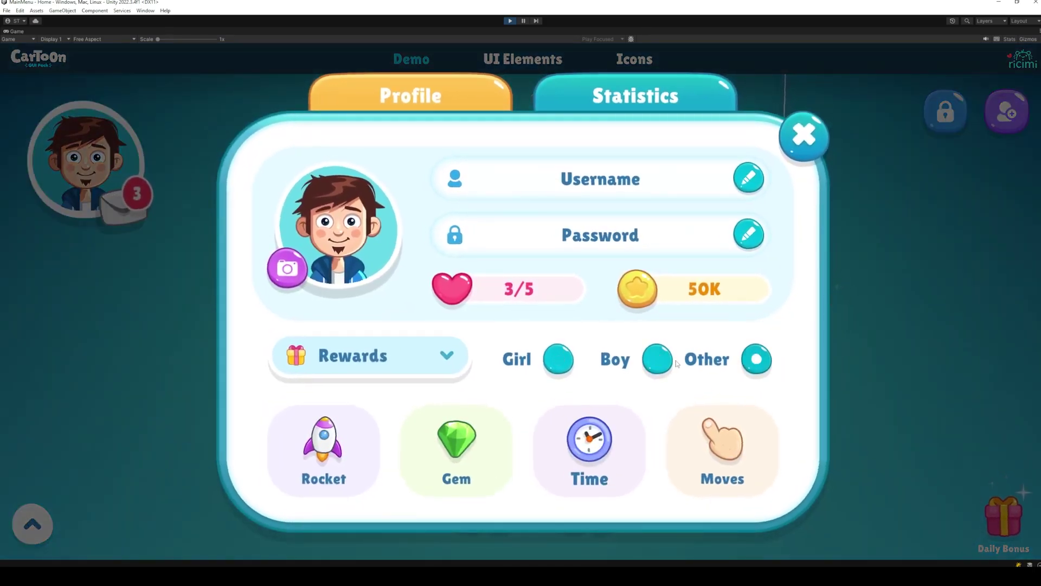
pyautogui.click(657, 359)
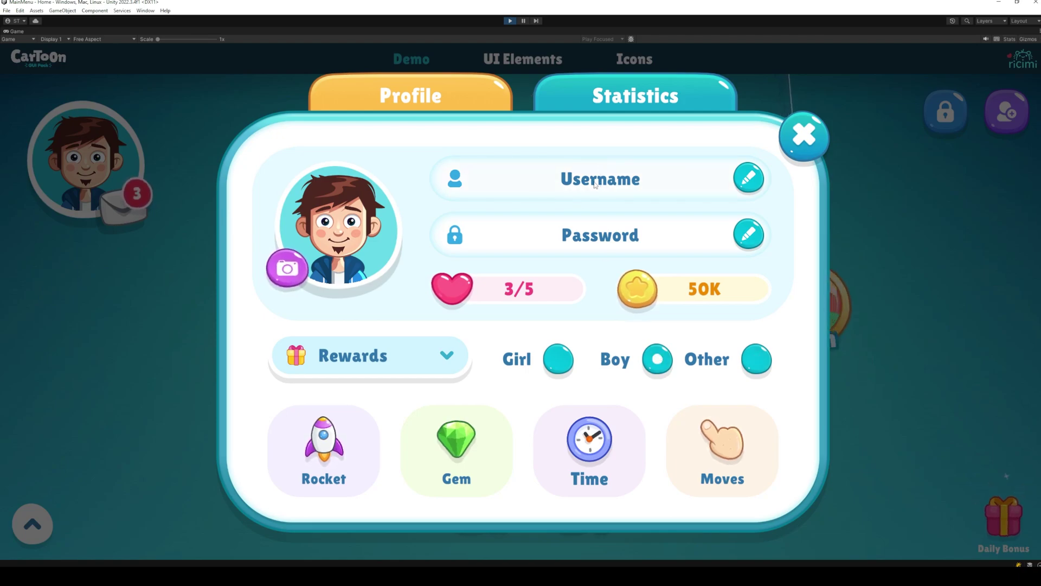
pyautogui.write('TheUnityDude')
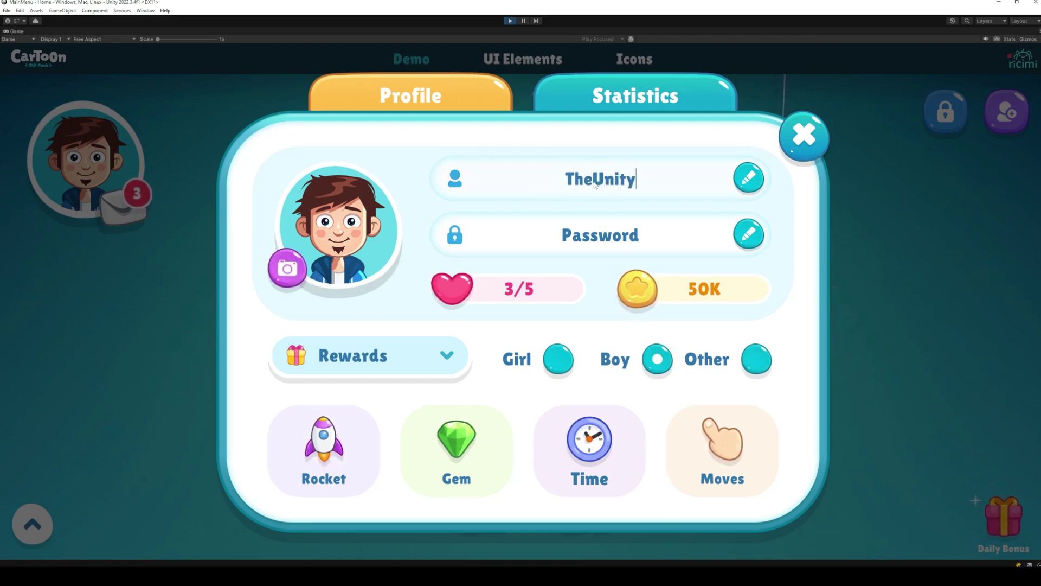
pyautogui.click(634, 95)
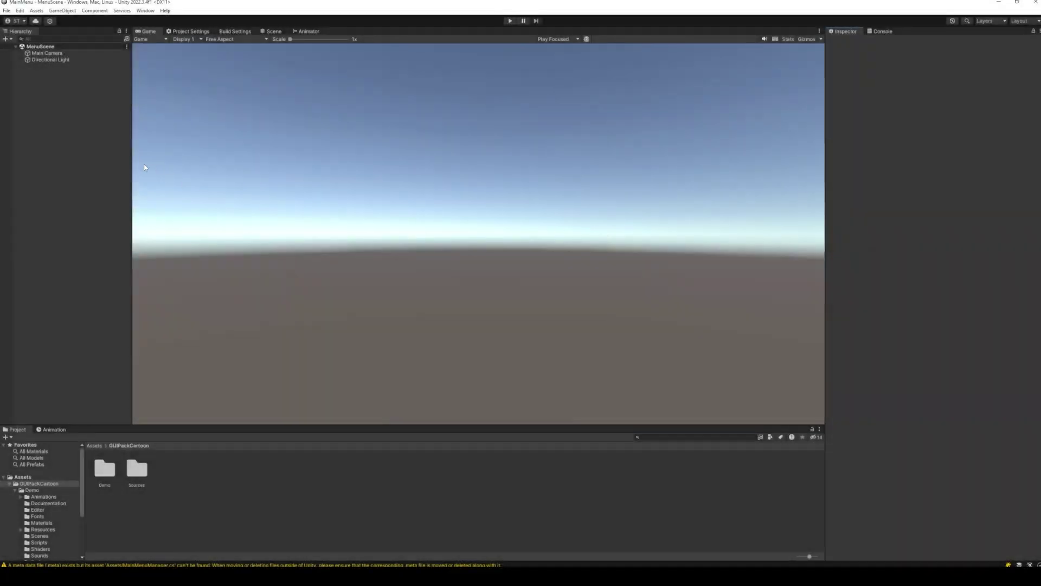
# Add a UI Canvas to MenuScene.
pyautogui.rightClick(74, 103)
pyautogui.moveTo(123, 266)
pyautogui.click(236, 369)
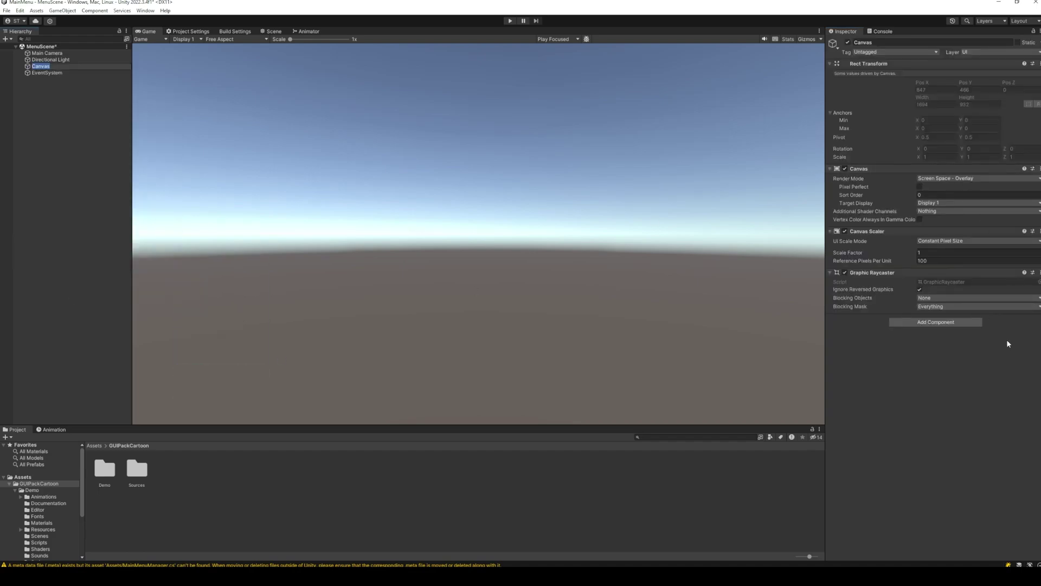
# Configure the Canvas Scaler to Scale With Screen Size, matching height at 1, with a 2560 x 1440 reference resolution.
pyautogui.click(959, 239)
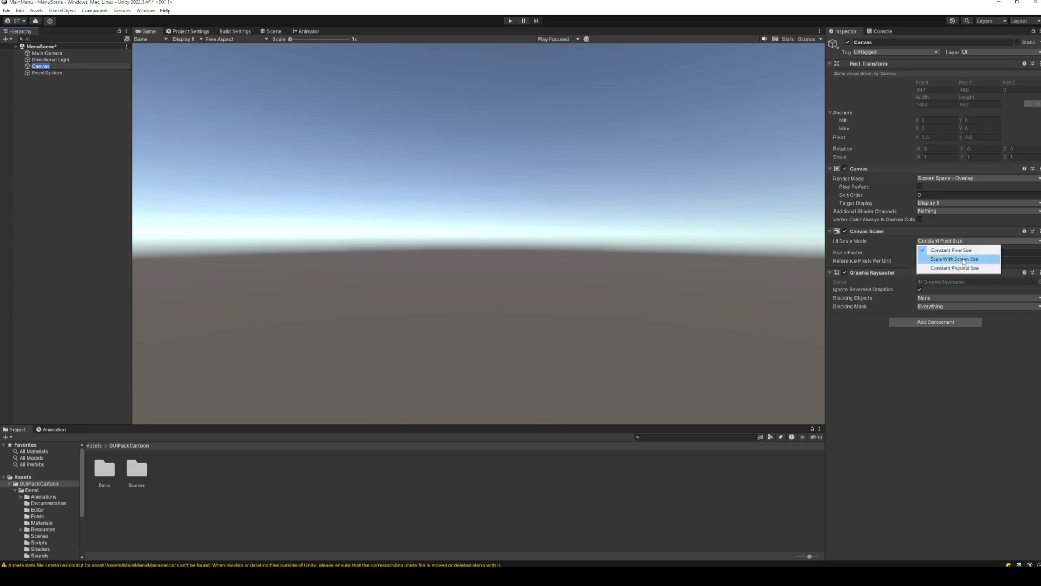
pyautogui.click(924, 255)
pyautogui.moveTo(919, 269); pyautogui.dragTo(1020, 269)
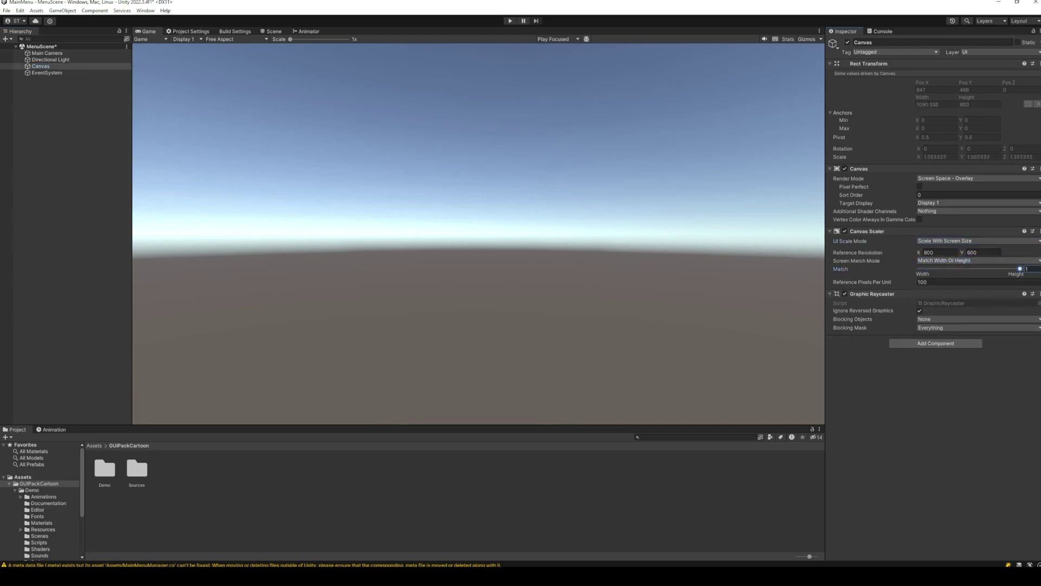
pyautogui.click(944, 251)
pyautogui.write('2560')
pyautogui.press('Tab')
pyautogui.write('144')
# Rename the canvas as Menus.
pyautogui.click(64, 66)
pyautogui.press('F2')
pyautogui.write('M')
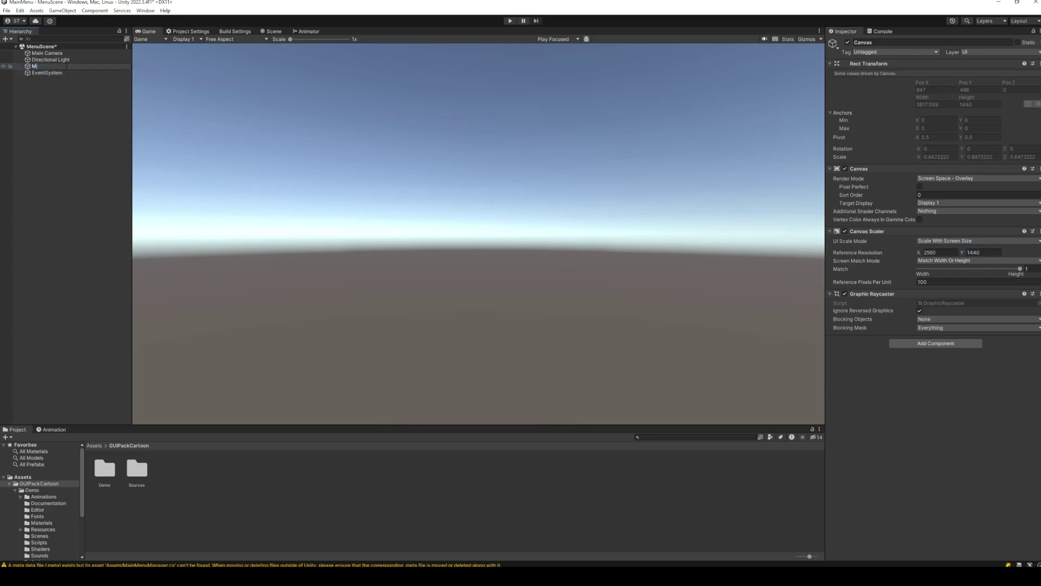
pyautogui.write('enus')
pyautogui.press('Return')
# Create an empty child object named MainMenu under the Menus canvas.
pyautogui.rightClick(67, 66)
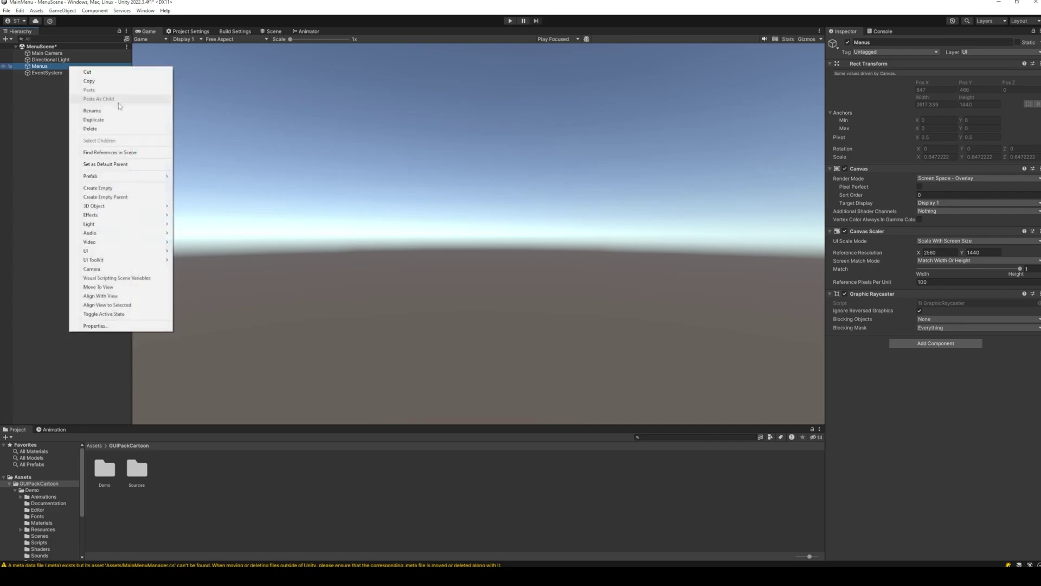
pyautogui.click(119, 188)
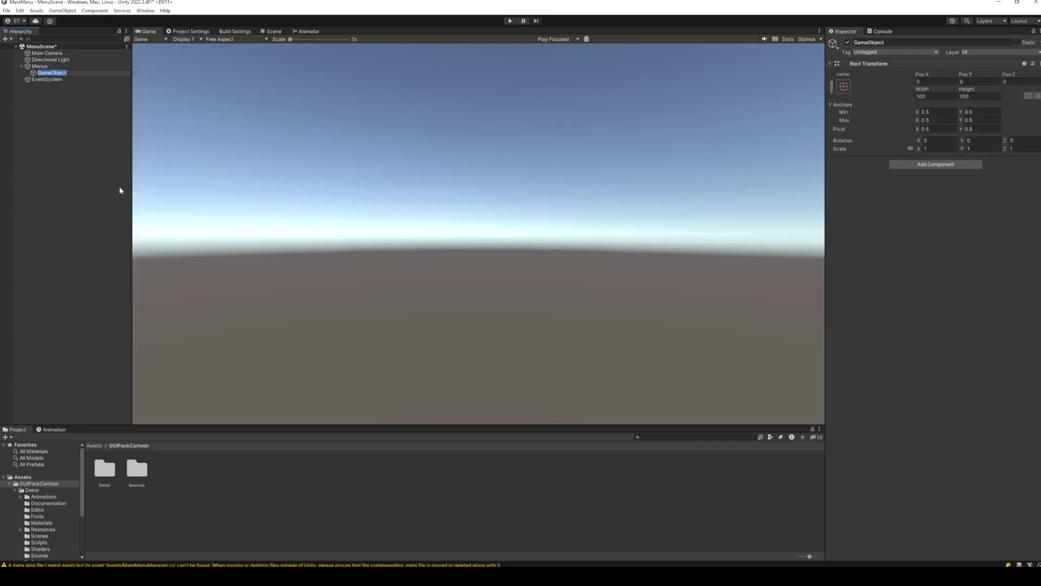
pyautogui.write('MainMenu')
pyautogui.press('Return')
# Stretch the MainMenu object's anchors in both directions and set its left, top, right and bottom offsets to 0.
pyautogui.click(844, 87)
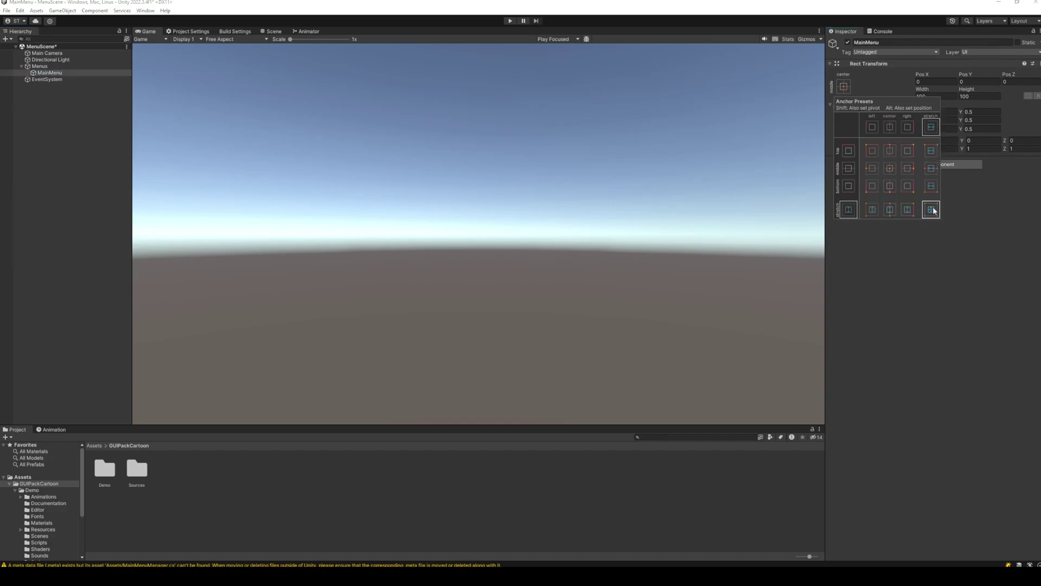
pyautogui.click(937, 81)
pyautogui.write('0')
pyautogui.press('Tab')
pyautogui.write('0')
pyautogui.press('Tab')
pyautogui.press('Tab')
pyautogui.write('0')
pyautogui.press('Tab')
pyautogui.write('0')
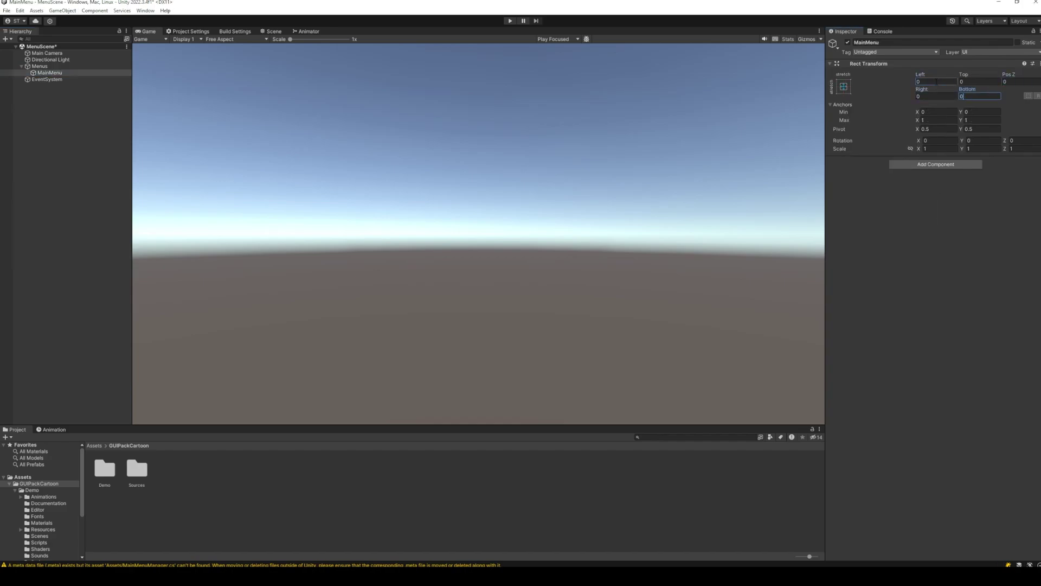
# Add a UI Image as a child of the MainMenu object.
pyautogui.rightClick(47, 73)
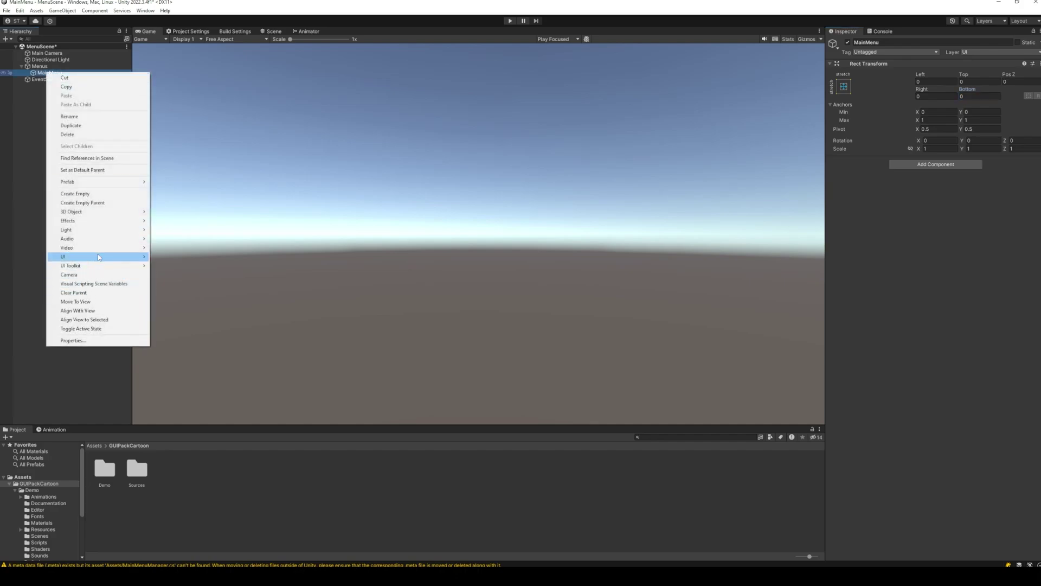
pyautogui.moveTo(98, 256)
pyautogui.click(169, 257)
# Stretch the image's anchors in both directions and set its left, top, right and bottom offsets to 0.
pyautogui.click(844, 86)
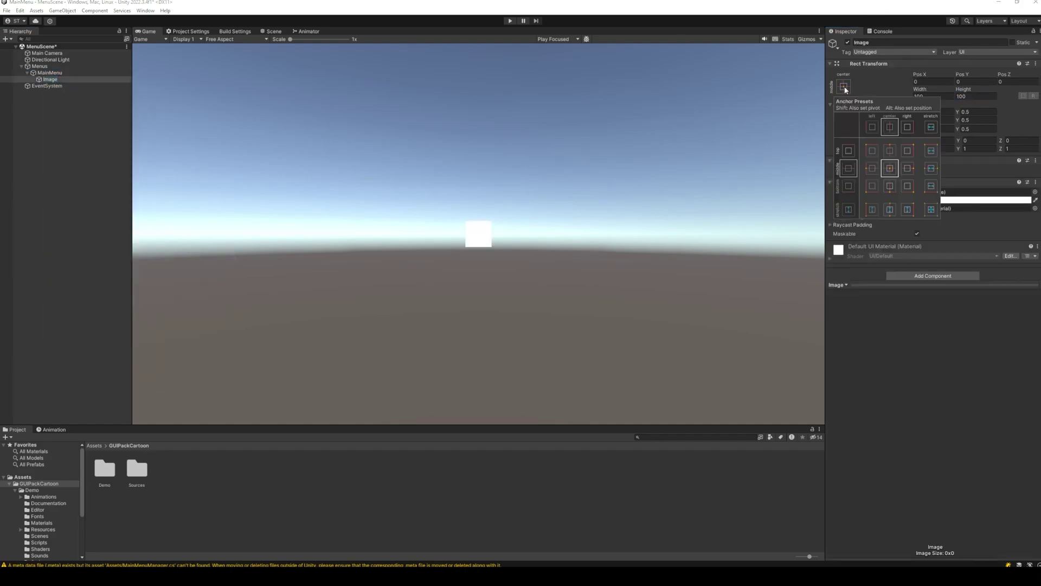
pyautogui.click(928, 206)
pyautogui.click(942, 81)
pyautogui.write('0')
pyautogui.press('Tab')
pyautogui.write('0')
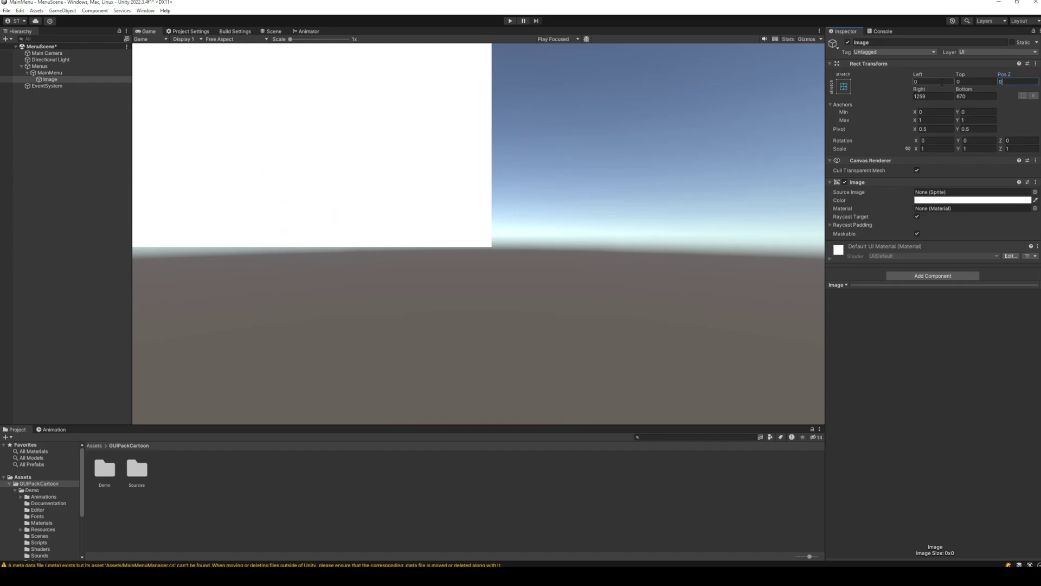
pyautogui.press('Tab')
pyautogui.press('Tab')
pyautogui.write('0')
pyautogui.press('Tab')
pyautogui.write('0')
# Rename the full-screen image under MainMenu as BG.
pyautogui.click(50, 79)
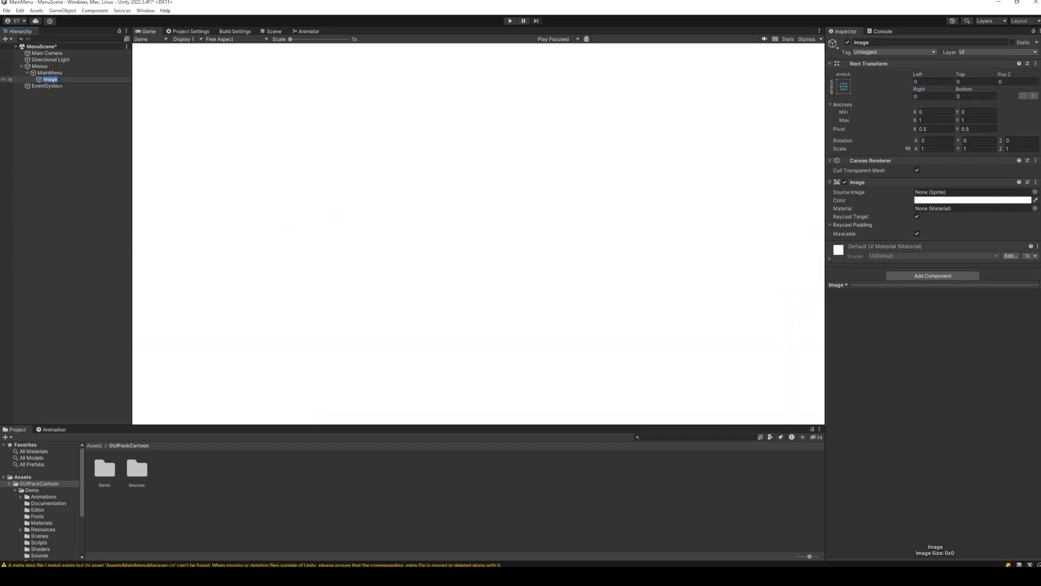
pyautogui.write('BG')
pyautogui.press('Return')
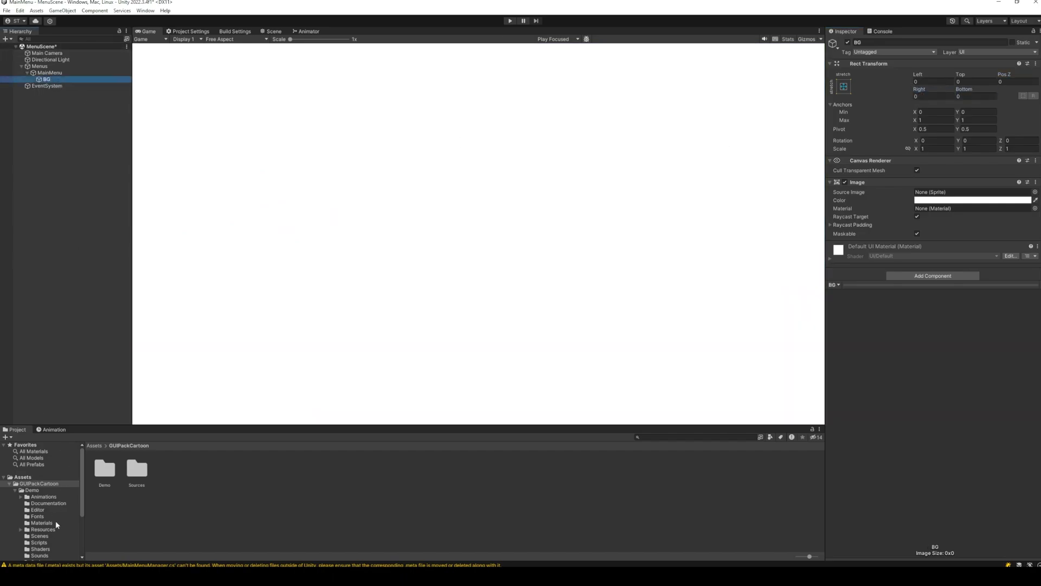
# Assign the sprite from the Sprites/Backgrounds/Home Scene folder as the BG object's source image.
pyautogui.scroll(-3, 57, 525)
pyautogui.click(44, 497)
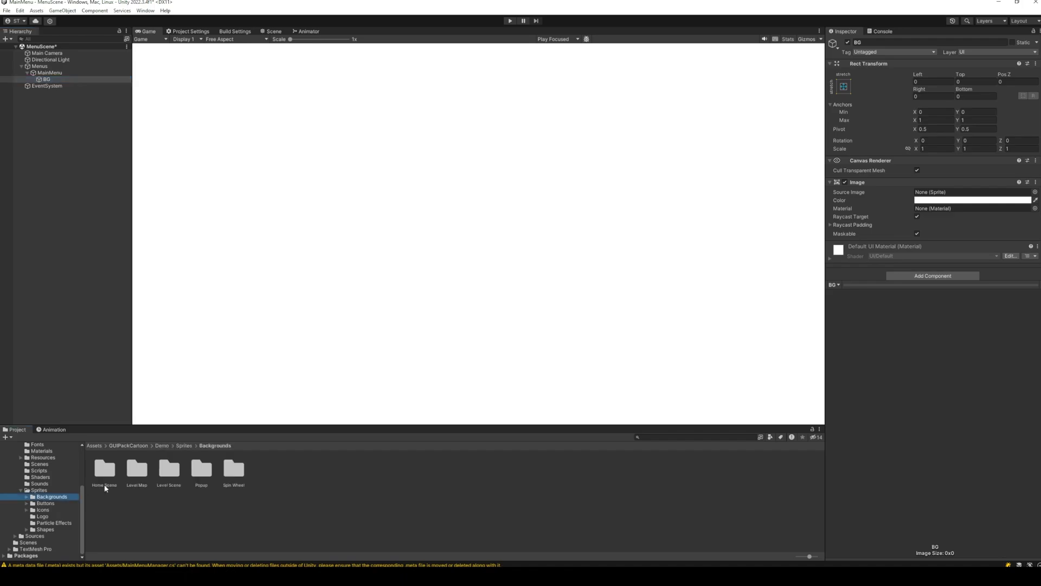
pyautogui.click(27, 497)
pyautogui.click(56, 503)
pyautogui.moveTo(105, 468); pyautogui.dragTo(962, 194)
# Add a TextMeshPro text under MainMenu and set its font asset to LilitaOne-Regular SDF.
pyautogui.rightClick(54, 73)
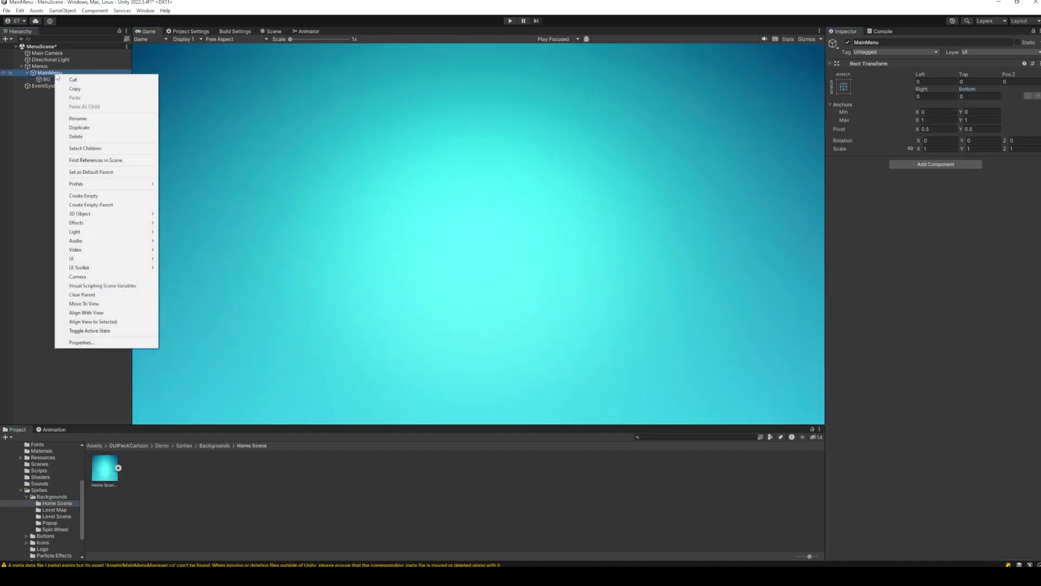
pyautogui.moveTo(104, 261)
pyautogui.click(190, 269)
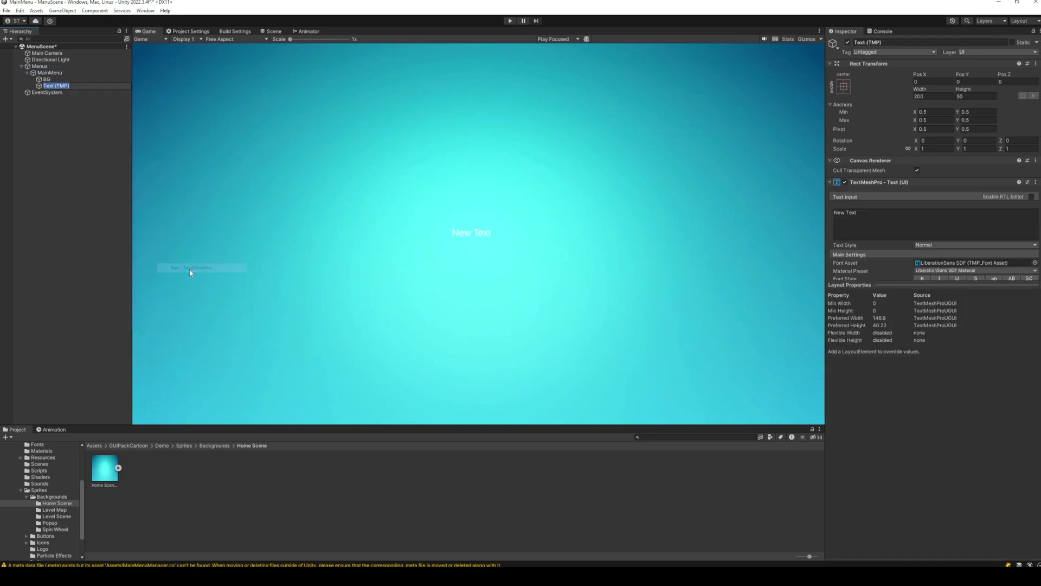
pyautogui.click(1033, 263)
pyautogui.click(932, 322)
# Set the text to MAIN MENU and enlarge it near the canvas's upper edge, with width 675.5 and Pos Y 632.6.
pyautogui.click(872, 224)
pyautogui.hotkey('ctrl', 'a')
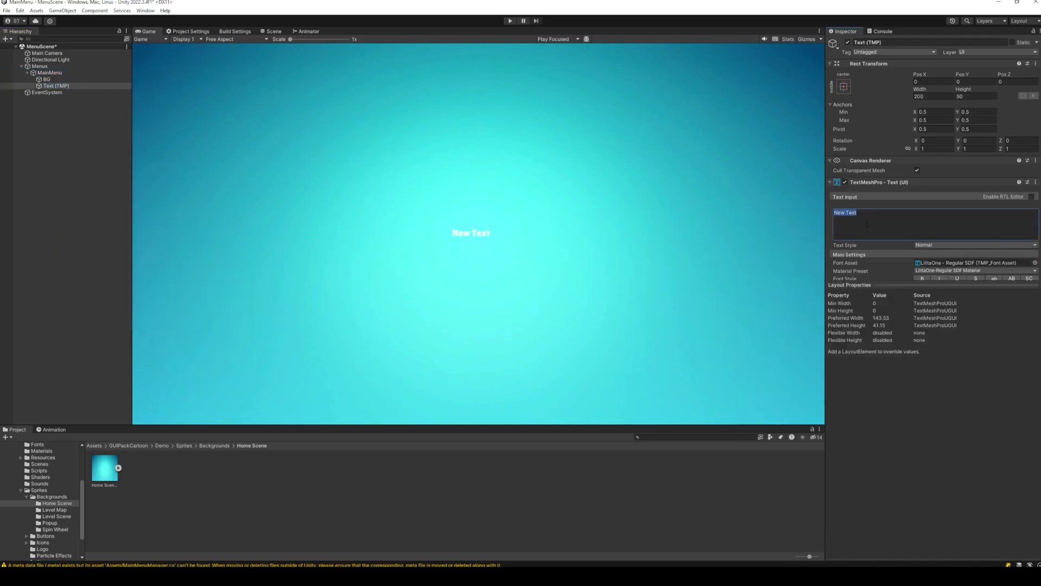
pyautogui.write('MAIN MENU')
pyautogui.scroll(-3, 898, 245)
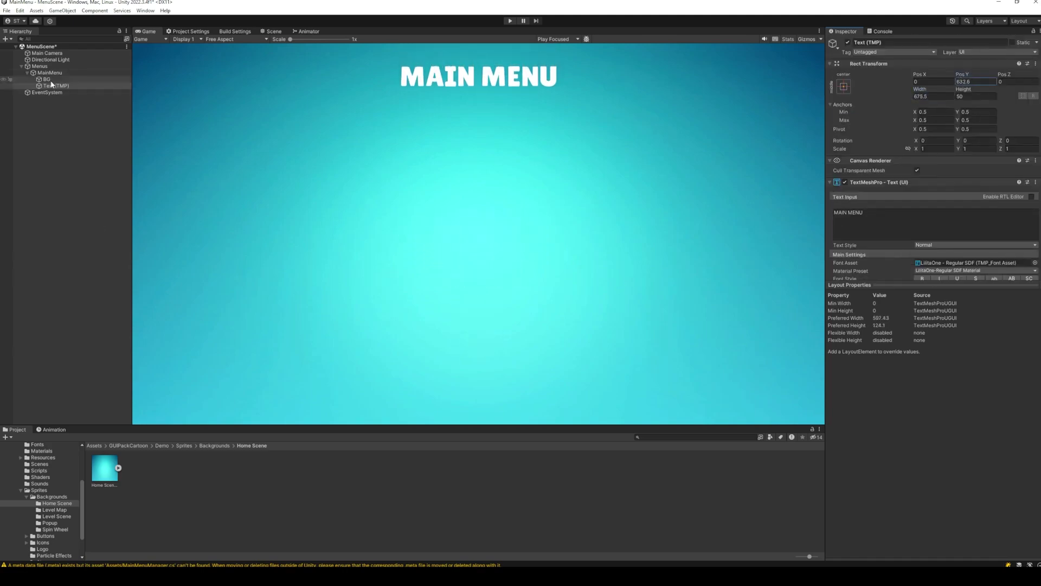
# Rename the heading text object as LabelMainMenu.
pyautogui.press('F2')
pyautogui.write('Label')
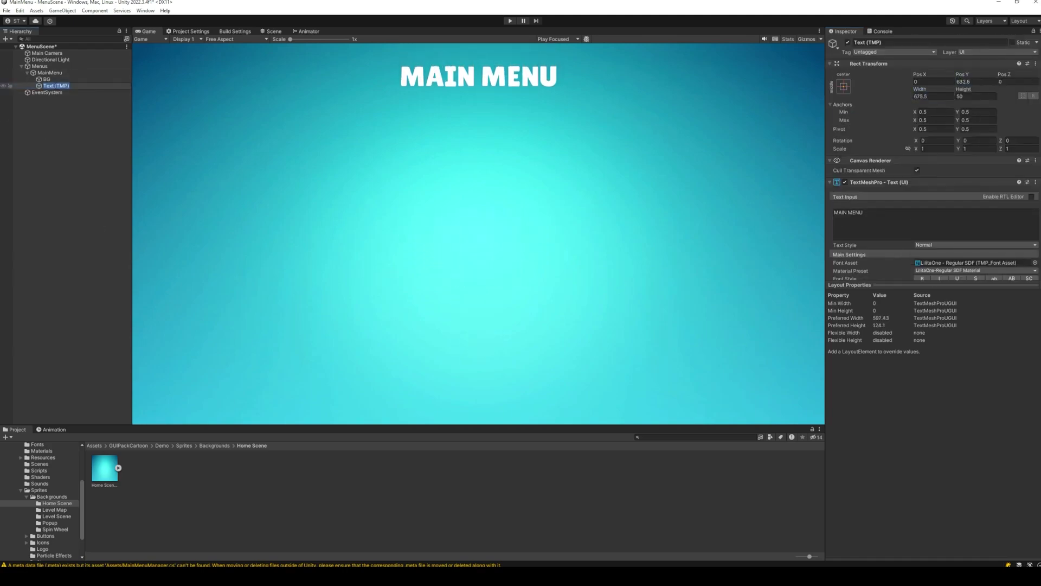
pyautogui.write('MainMenu')
pyautogui.press('Return')
# Add a TextMeshPro button as a child of the MainMenu object.
pyautogui.click(49, 73)
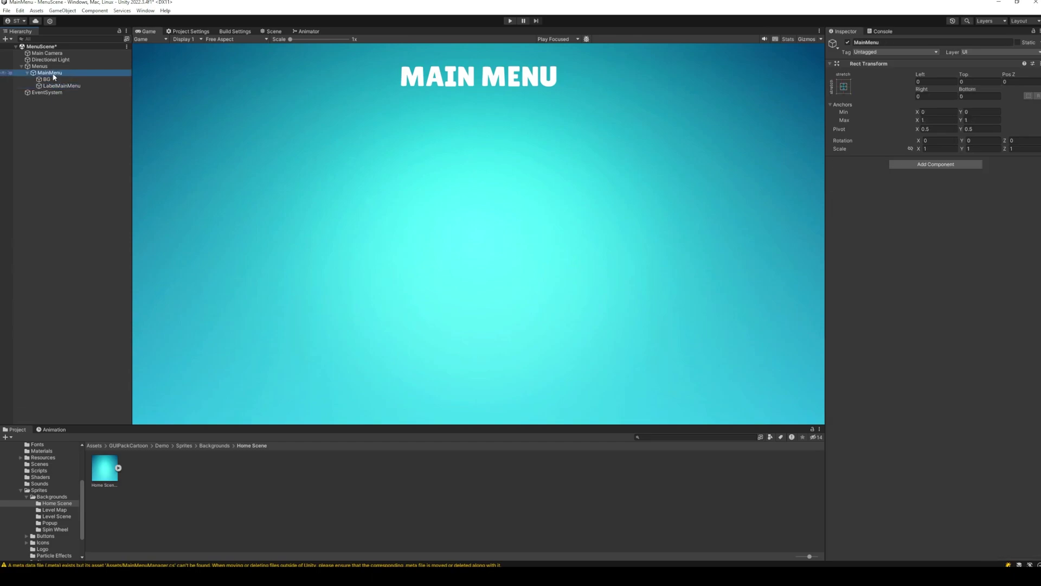
pyautogui.rightClick(52, 73)
pyautogui.moveTo(103, 258)
pyautogui.click(218, 333)
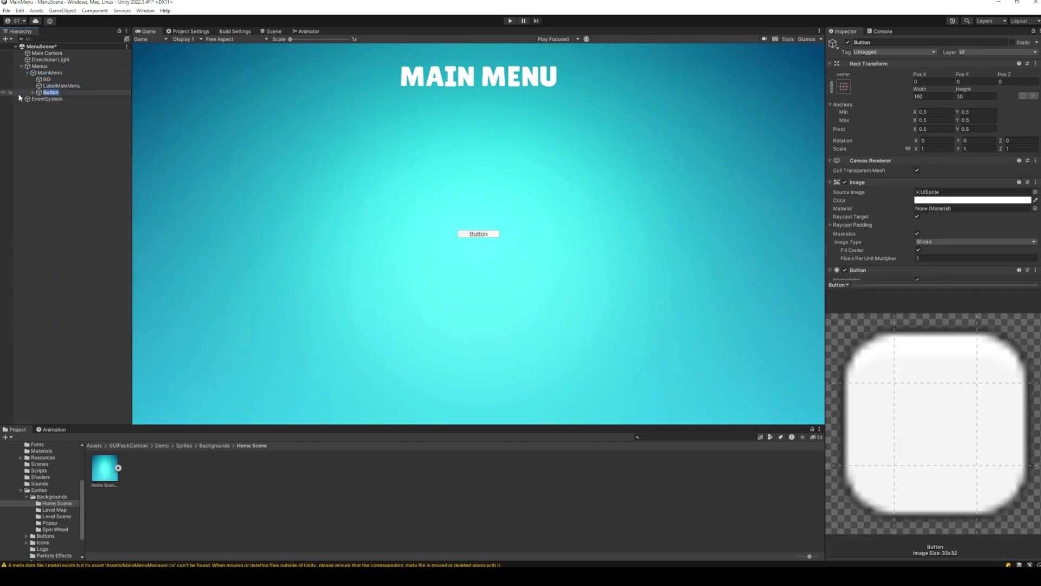
# Assign the Violet sprite from the Sprites/Buttons/Rectangles folder as the new button's source image.
pyautogui.scroll(-1, 44, 482)
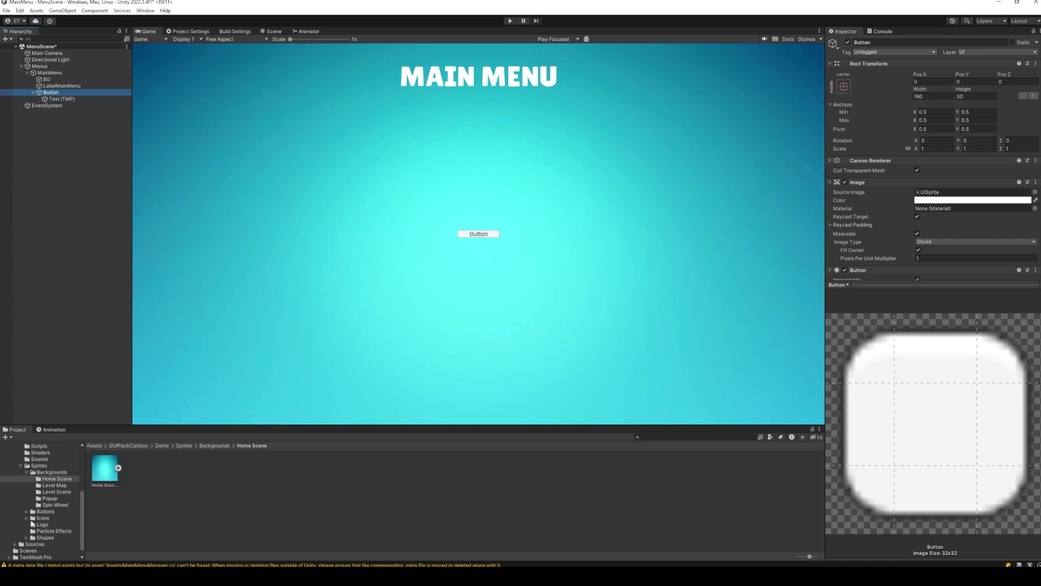
pyautogui.click(42, 511)
pyautogui.click(26, 511)
pyautogui.click(53, 531)
pyautogui.moveTo(447, 469); pyautogui.dragTo(965, 193)
# Resize the violet button to 561.2 wide by 199.6 high and set its image's Pixels Per Unit Multiplier to 0.5.
pyautogui.moveTo(921, 91); pyautogui.dragTo(70, 421)
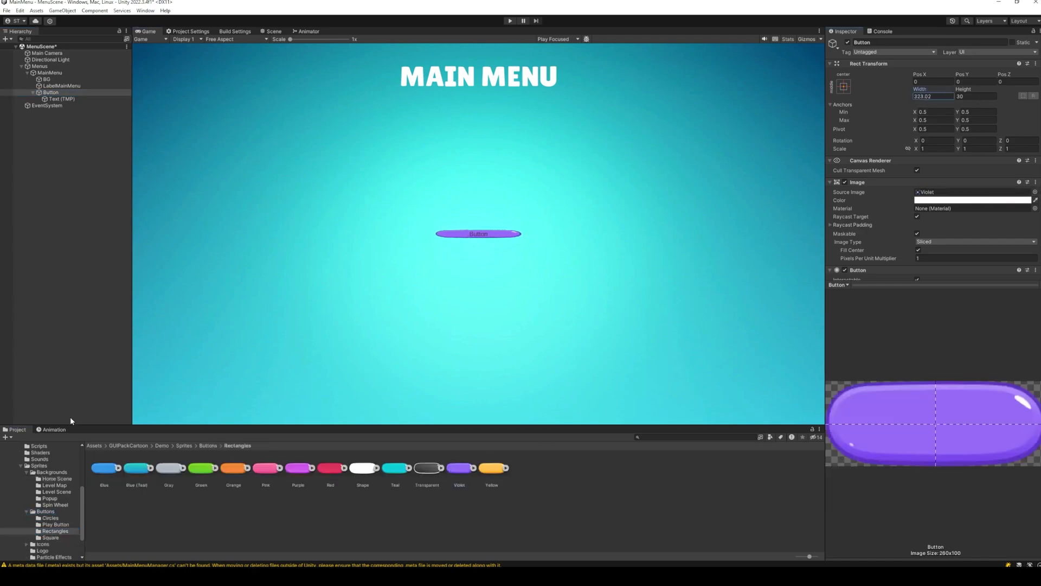
pyautogui.moveTo(966, 89); pyautogui.dragTo(877, 49)
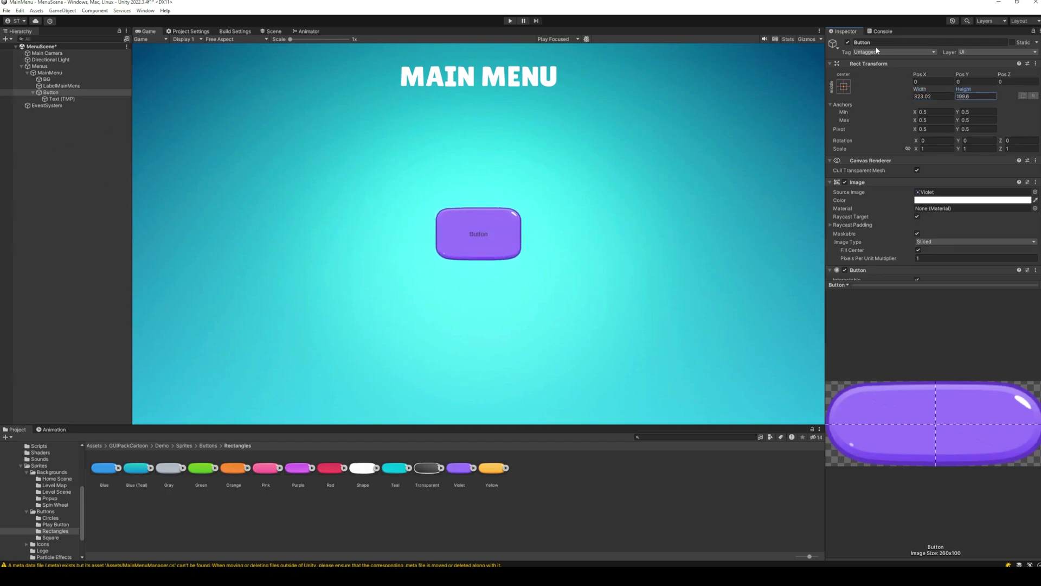
pyautogui.moveTo(917, 89); pyautogui.dragTo(407, 139)
pyautogui.scroll(-4, 911, 228)
pyautogui.scroll(2, 903, 231)
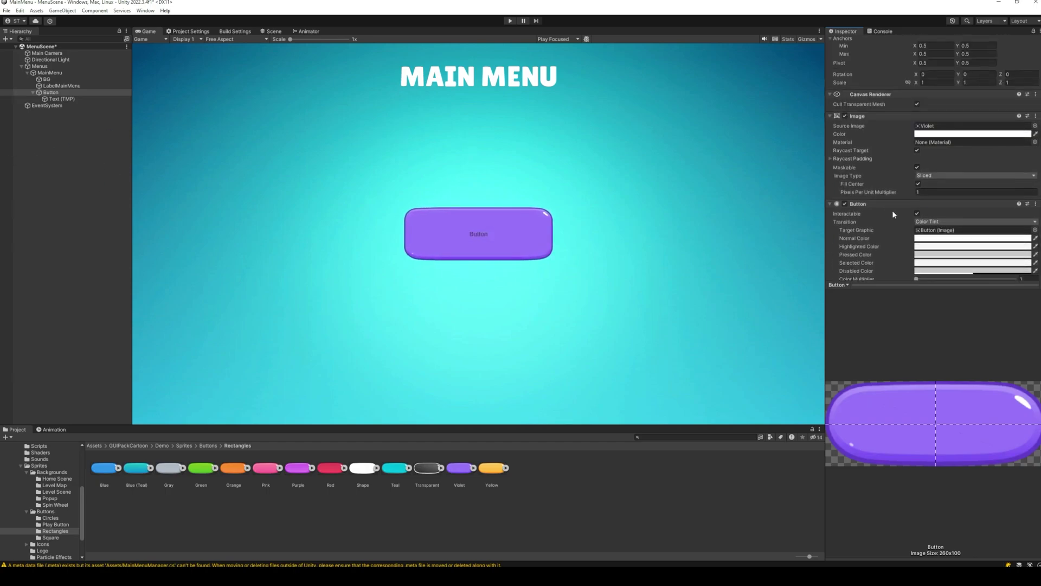
pyautogui.moveTo(895, 193); pyautogui.dragTo(879, 192)
pyautogui.write('0.5')
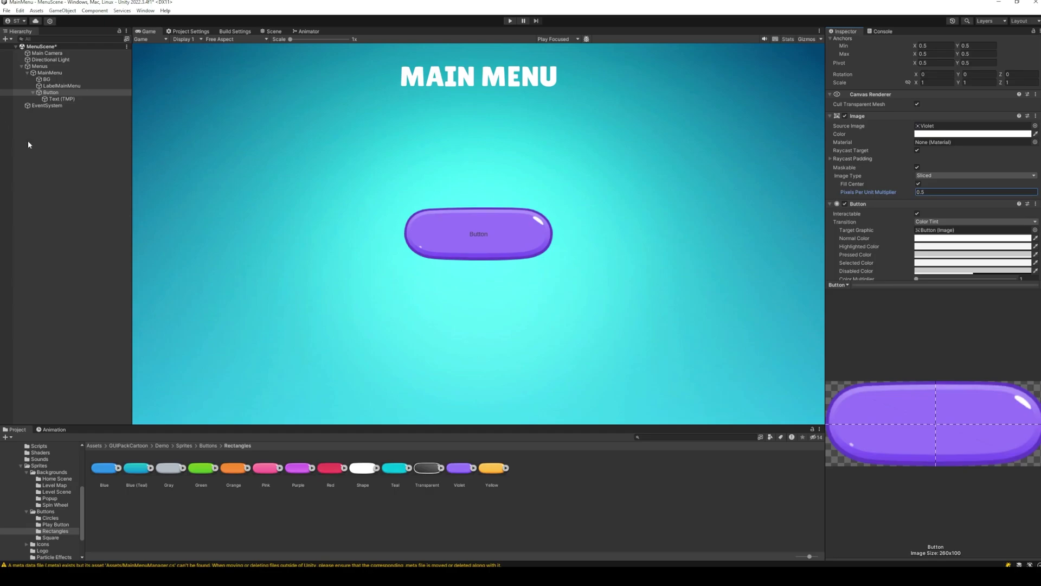
# Assign the LilitaOne - Regular SDF font to the button's text and change its wording to PLAY.
pyautogui.click(61, 99)
pyautogui.click(1034, 197)
pyautogui.doubleClick(936, 239)
pyautogui.click(887, 162)
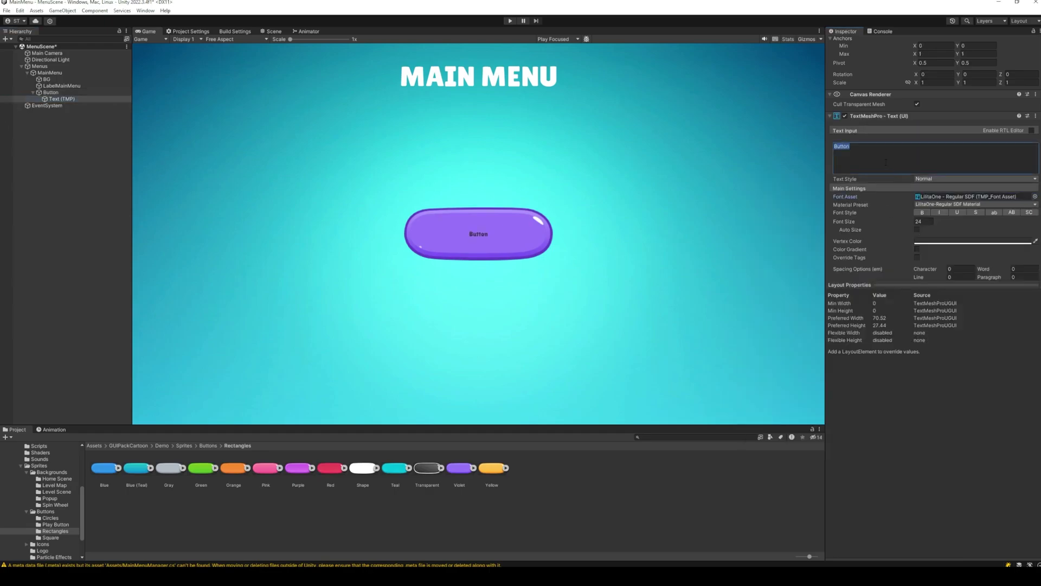
pyautogui.scroll(3, 886, 162)
pyautogui.scroll(-4, 939, 203)
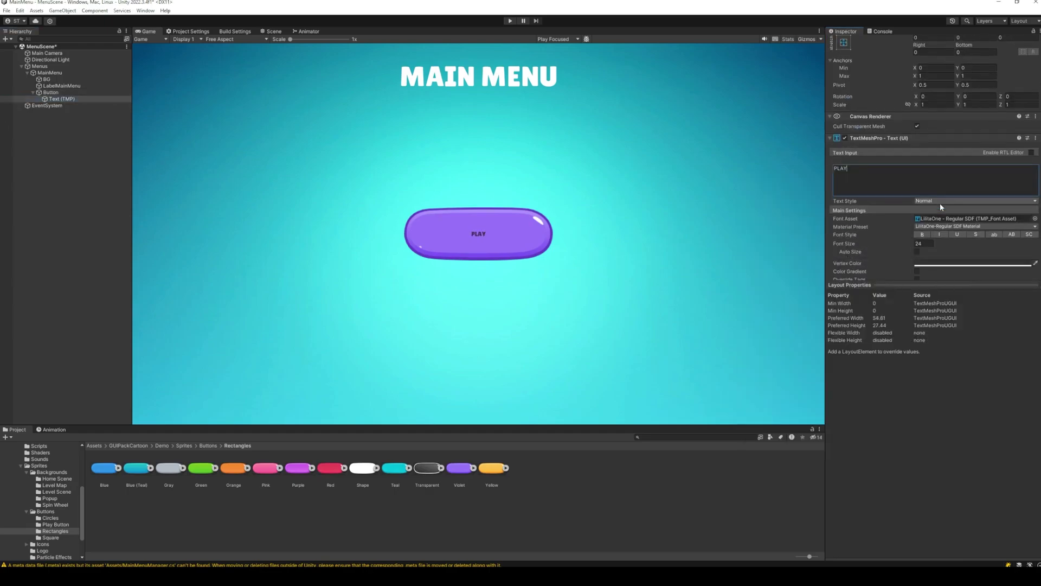
# Enlarge the PLAY text to a font size of 101.2 and set its vertex color to white.
pyautogui.moveTo(909, 199); pyautogui.dragTo(937, 200)
pyautogui.moveTo(868, 199); pyautogui.dragTo(915, 295)
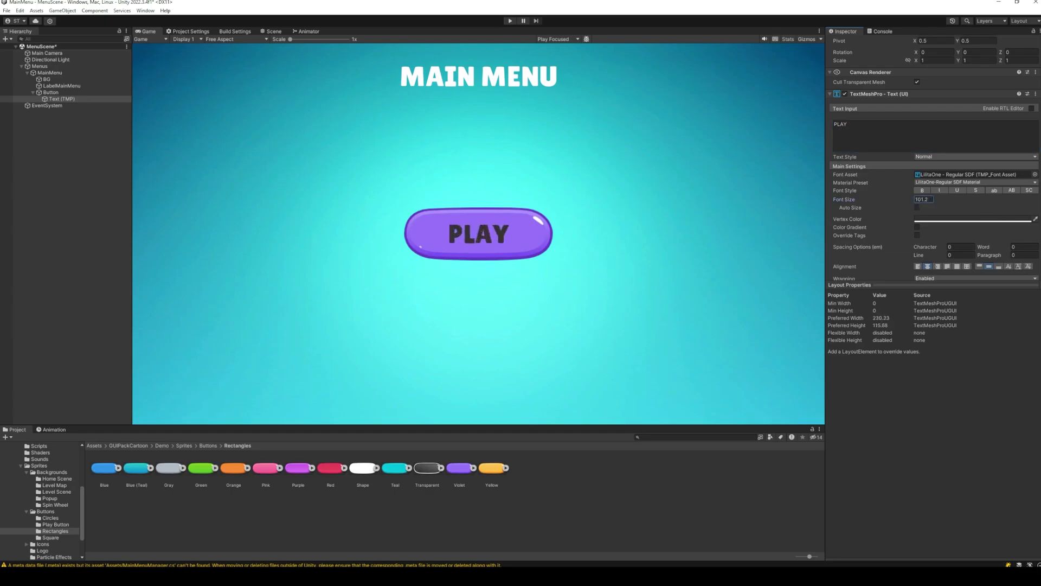
pyautogui.click(1027, 218)
pyautogui.moveTo(989, 276); pyautogui.dragTo(927, 200)
# Rename the Button object under MainMenu as BTN_Play.
pyautogui.click(62, 94)
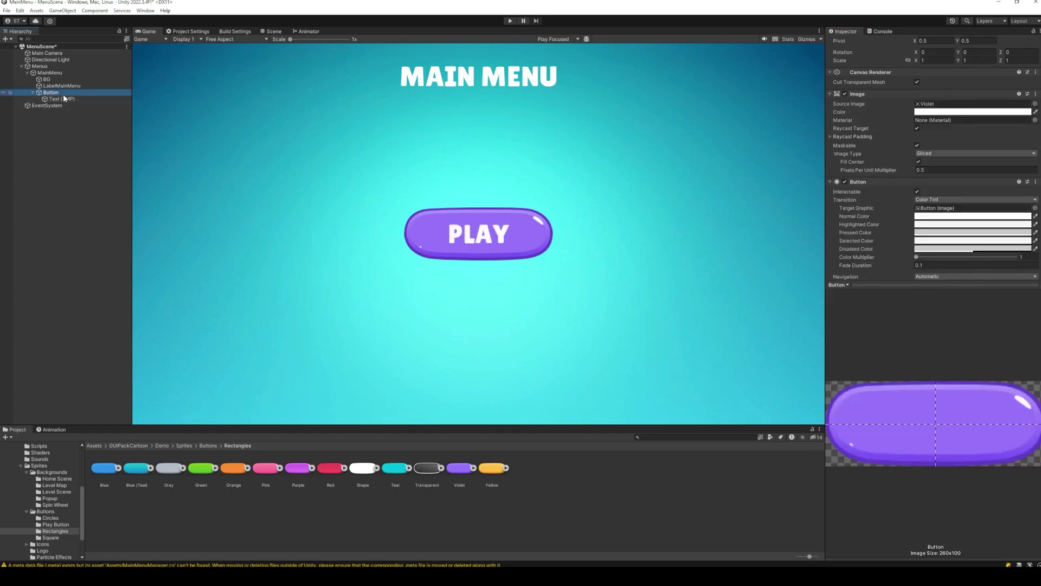
pyautogui.click(63, 93)
pyautogui.write('B')
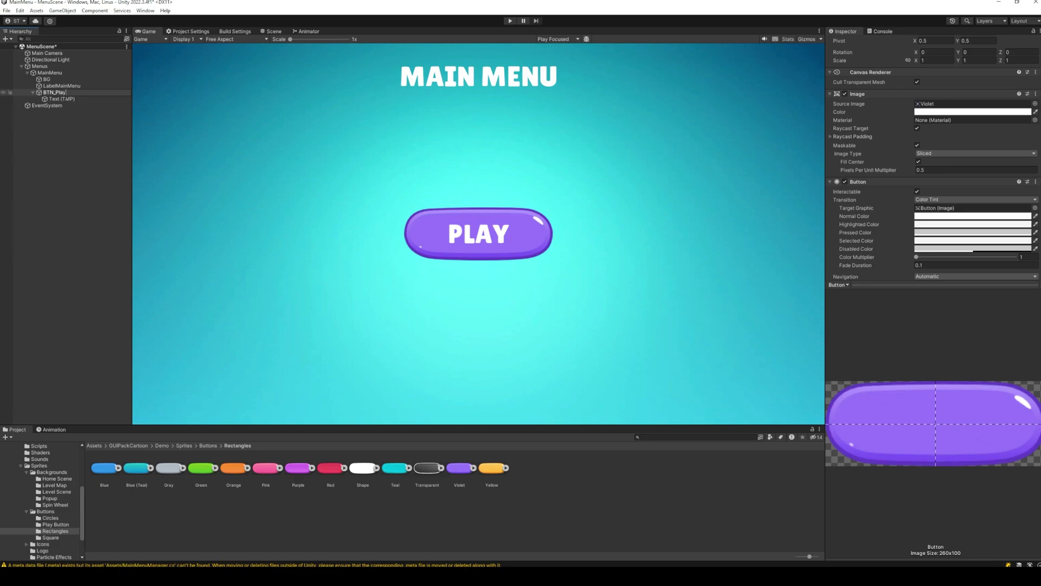
pyautogui.write('TN_Play')
# Duplicate BTN_Play twice and rename the first copy as BTN_Options.
pyautogui.click(33, 92)
pyautogui.hotkey('ctrl', 'd')
pyautogui.hotkey('ctrl', 'd')
pyautogui.click(67, 98)
pyautogui.press('F2')
pyautogui.press('Right')
pyautogui.press('BackSpace')
pyautogui.press('BackSpace')
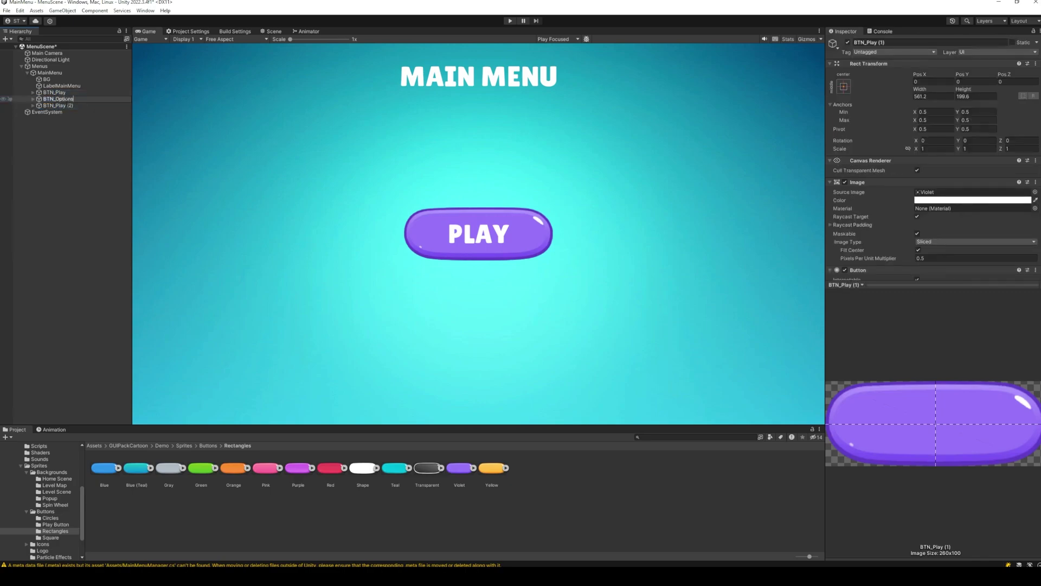
pyautogui.press('Return')
# Rename the second copy of the play button as BTN_Quit.
pyautogui.click(66, 106)
pyautogui.press('F2')
pyautogui.press('Right')
pyautogui.press('Return')
# Move BTN_Play up by setting its Pos Y to 200.
pyautogui.click(60, 93)
pyautogui.click(969, 76)
pyautogui.write('100')
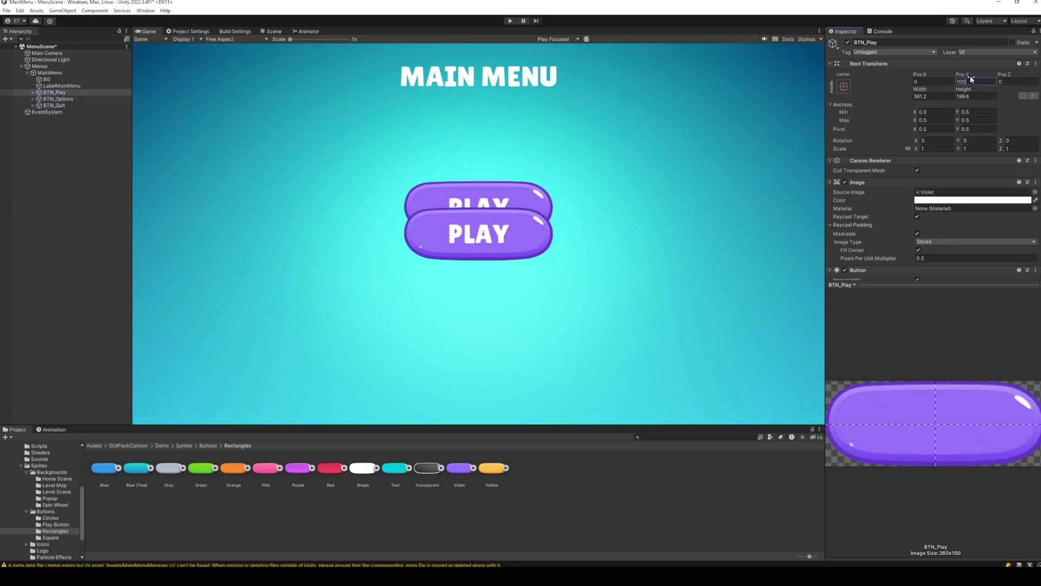
pyautogui.press('BackSpace')
pyautogui.press('BackSpace')
pyautogui.press('BackSpace')
pyautogui.write('200')
# Set the Pos Y of BTN_Options to -50.
pyautogui.click(65, 99)
pyautogui.click(971, 81)
pyautogui.write('-5')
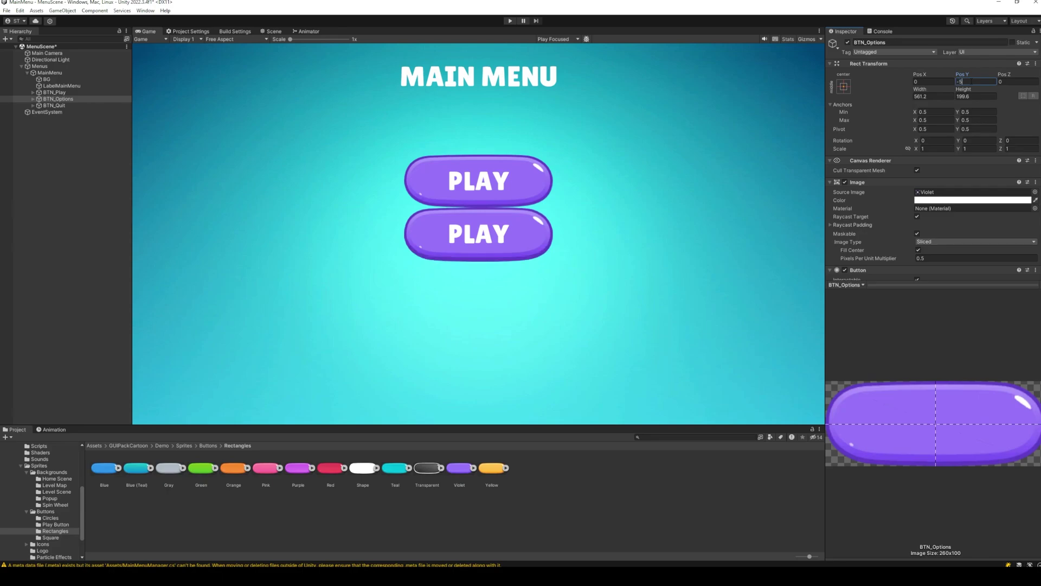
pyautogui.write('0')
pyautogui.press('Return')
# Set the Pos Y of BTN_Quit to -300.
pyautogui.click(54, 105)
pyautogui.click(971, 81)
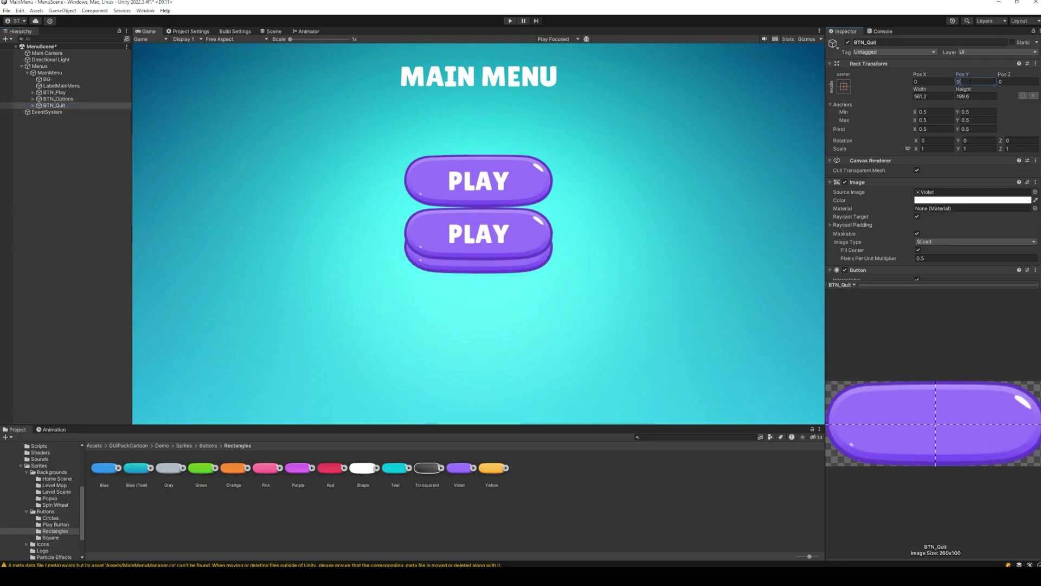
pyautogui.write('-300')
pyautogui.press('Return')
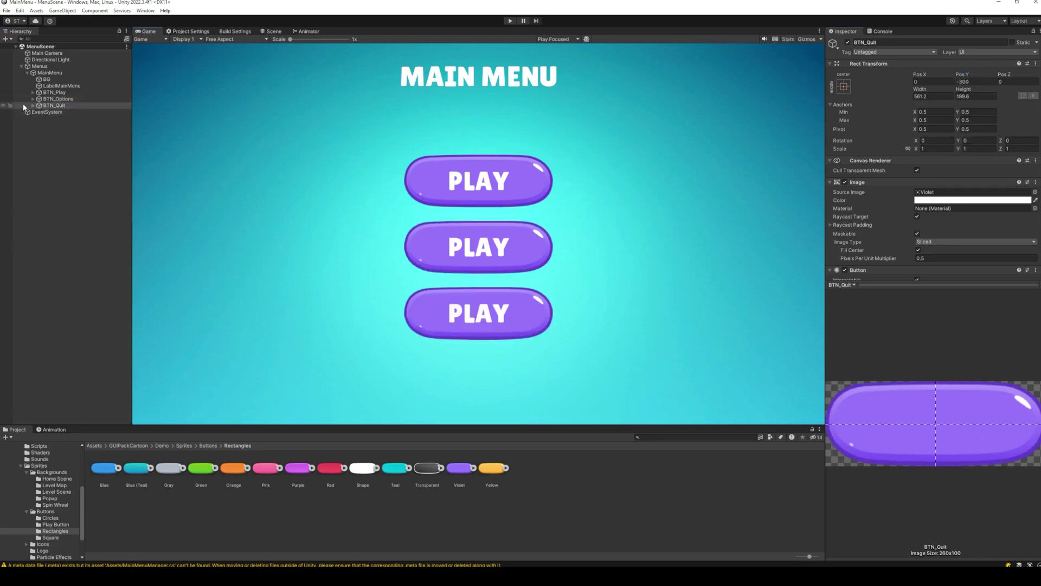
# Change the text of BTN_Options to OPTIONS and the text of BTN_Quit to QUIT.
pyautogui.click(32, 99)
pyautogui.click(61, 105)
pyautogui.click(895, 219)
pyautogui.write('OPTIONS')
pyautogui.click(33, 112)
pyautogui.click(61, 118)
pyautogui.click(895, 219)
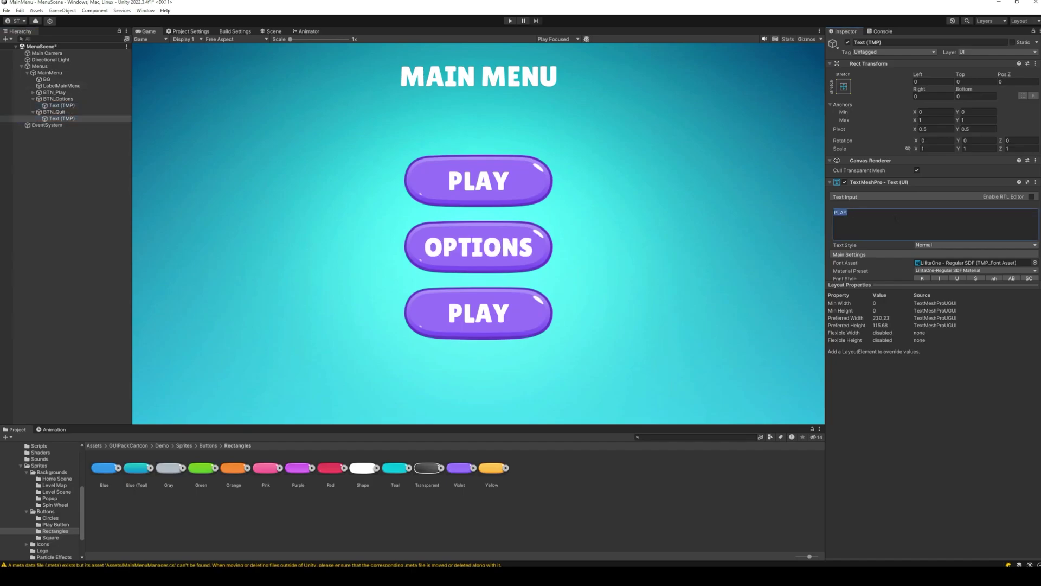
pyautogui.write('QUIT')
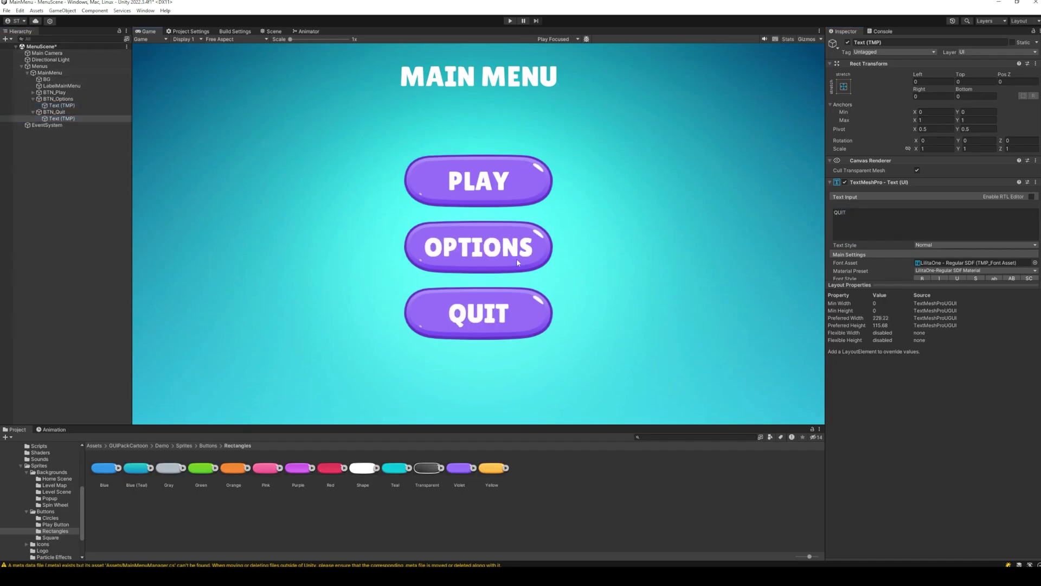
# Collapse the buttons and the MainMenu object in the hierarchy and save the scene.
pyautogui.click(54, 112)
pyautogui.click(32, 111)
pyautogui.click(32, 99)
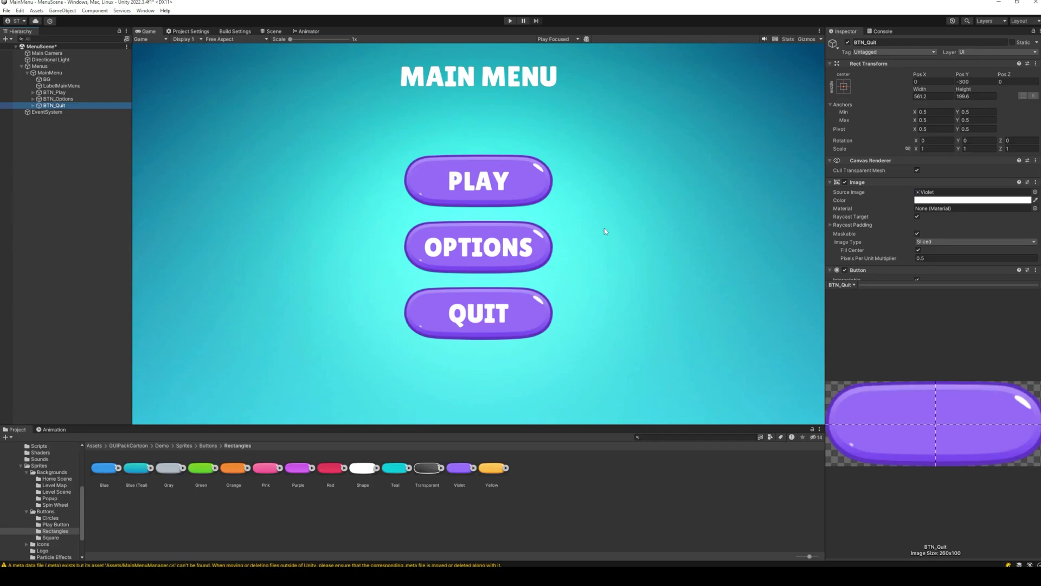
pyautogui.click(27, 72)
pyautogui.click(95, 121)
pyautogui.hotkey('ctrl', 's')
# Add a new script component named MainMenuManager to the MainMenu object and open the script in Visual Studio.
pyautogui.click(47, 73)
pyautogui.click(952, 165)
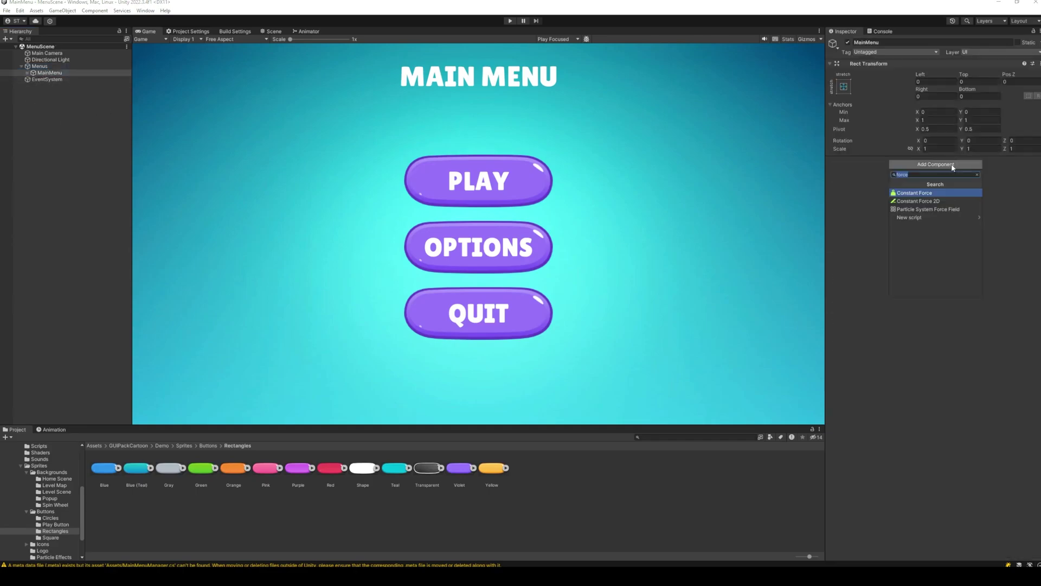
pyautogui.press('BackSpace')
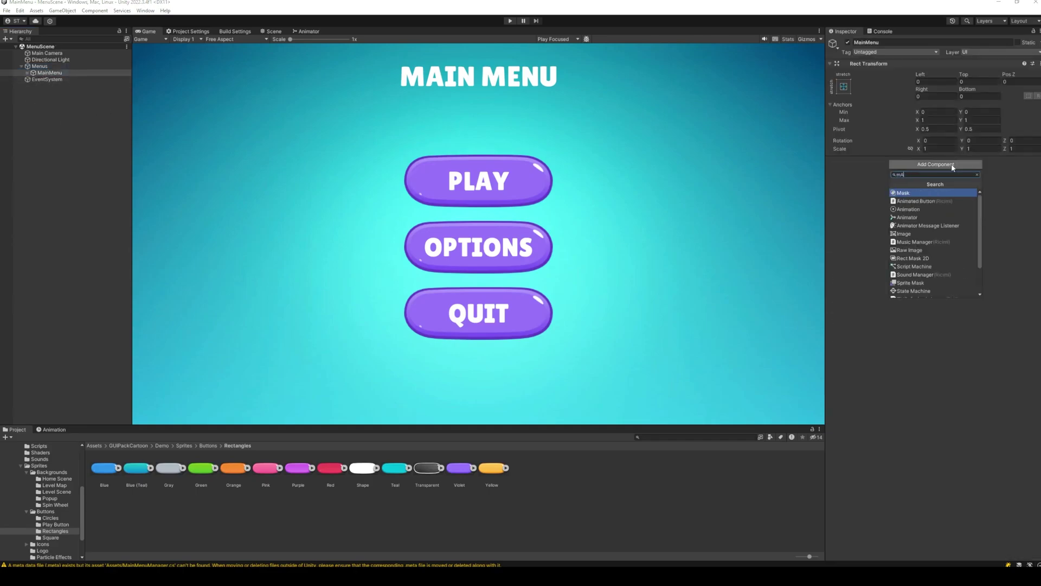
pyautogui.write('MainMenuManager')
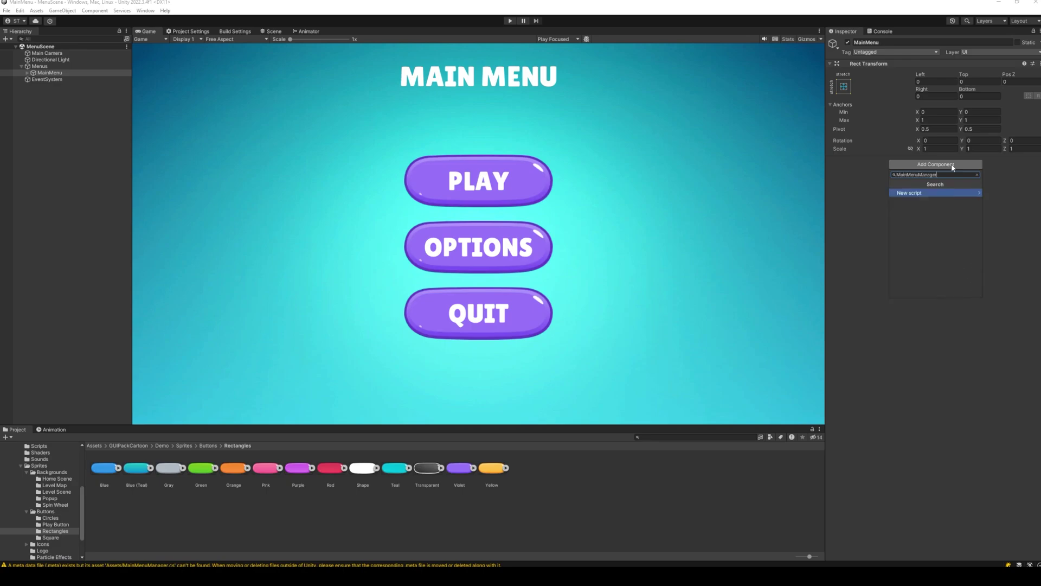
pyautogui.press('Return')
pyautogui.press('Return')
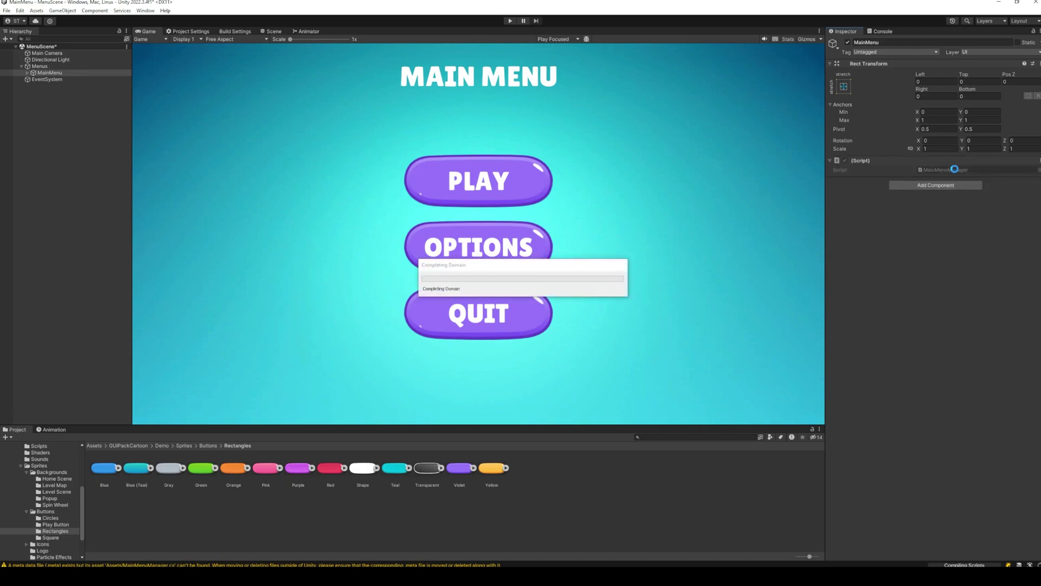
pyautogui.doubleClick(955, 168)
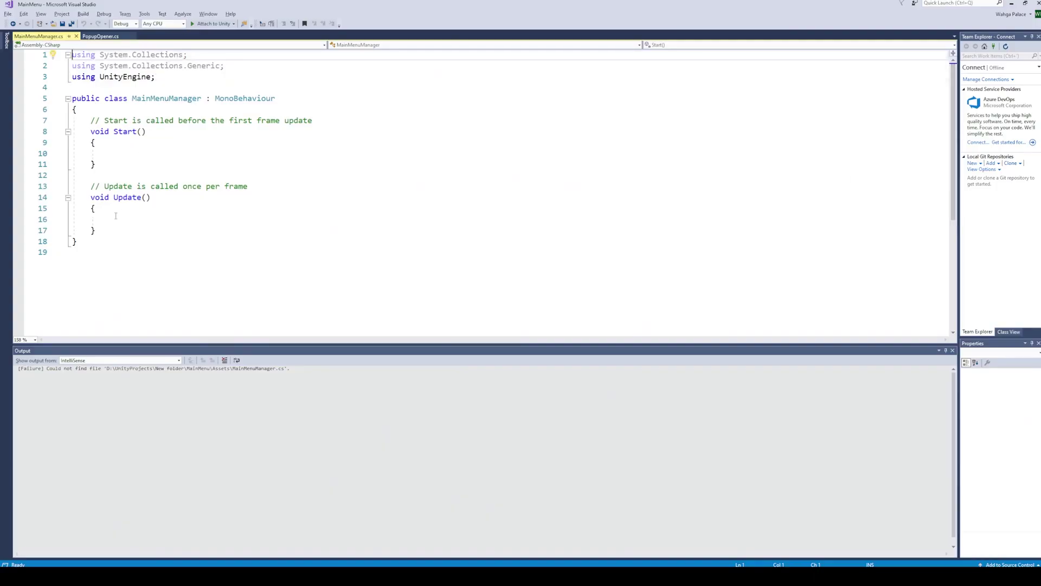
# Make room above Start in the MainMenuManager class and add an empty public void OnClickPlay() method there.
pyautogui.click(101, 111)
pyautogui.press('Return')
pyautogui.press('Return')
pyautogui.press('Return')
pyautogui.press('Return')
pyautogui.press('Return')
pyautogui.press('Return')
pyautogui.press('Return')
pyautogui.press('Return')
pyautogui.press('Return')
pyautogui.press('Up')
pyautogui.press('Up')
pyautogui.press('Up')
pyautogui.press('Up')
pyautogui.press('Up')
pyautogui.press('Up')
pyautogui.press('Up')
pyautogui.press('Up')
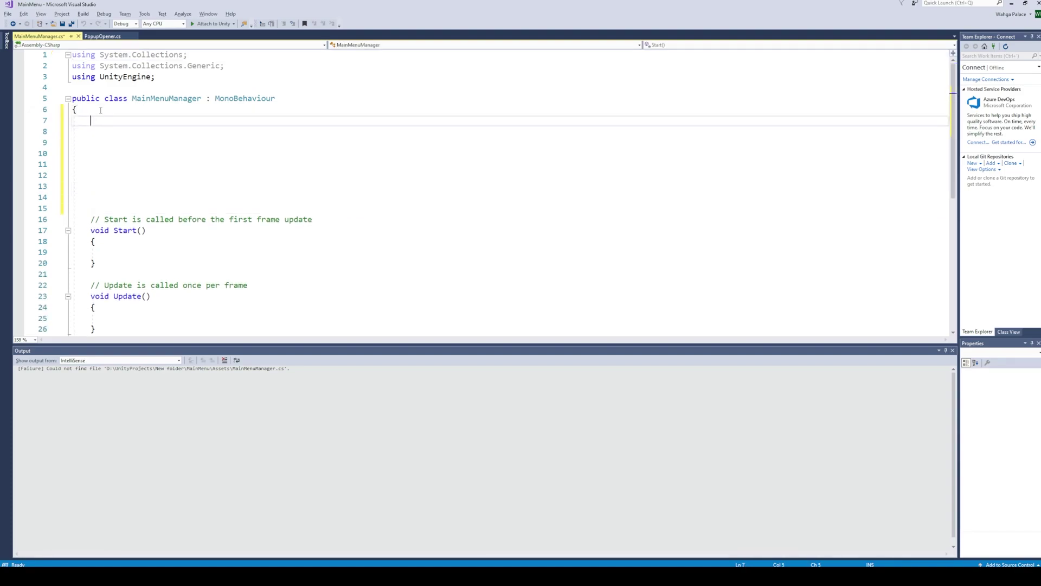
pyautogui.press('Return')
pyautogui.write('public void OnClickPlay()')
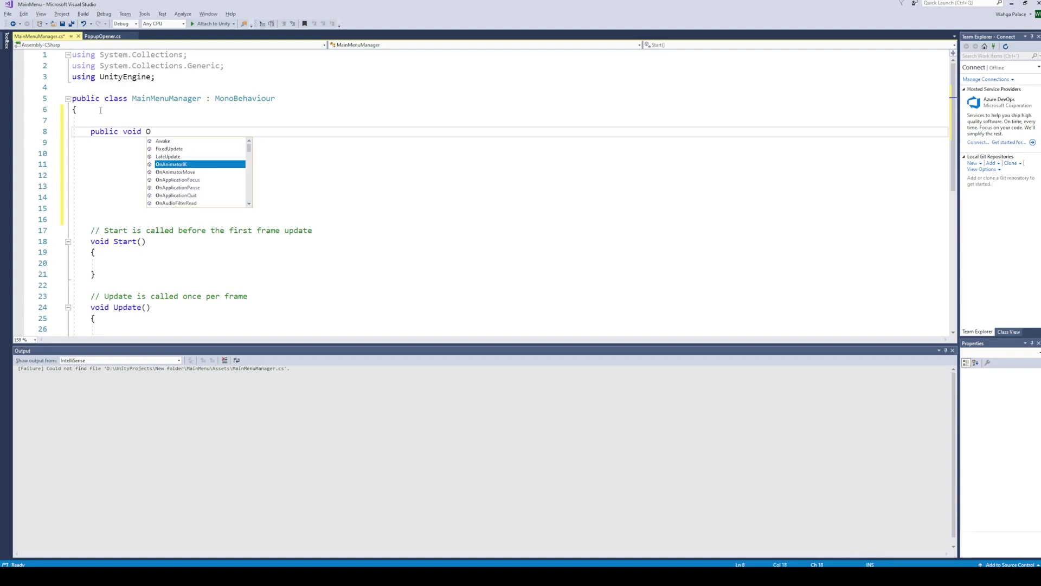
pyautogui.press('Return')
pyautogui.write('{')
pyautogui.press('Return')
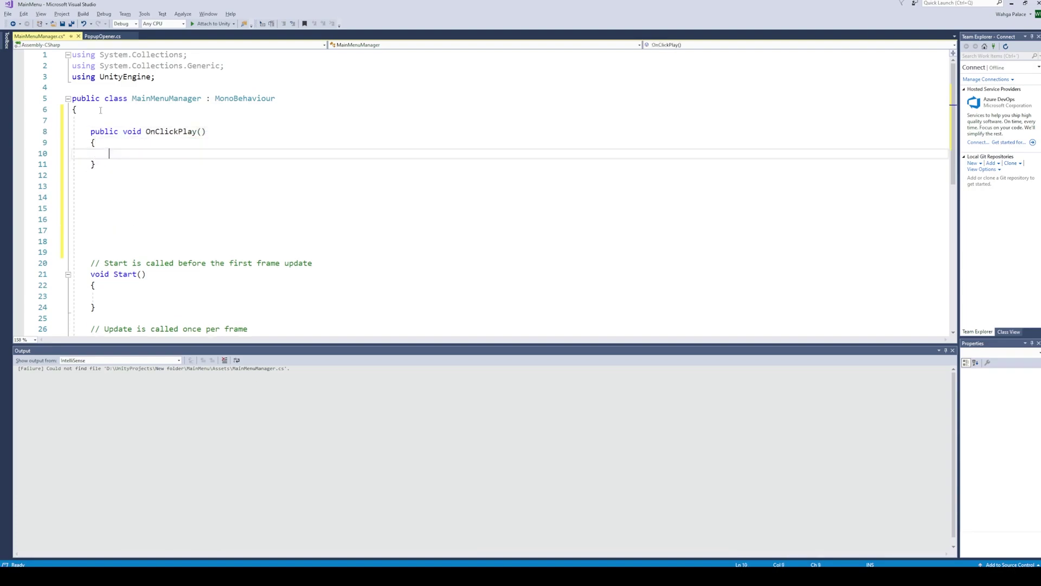
# Add an empty public void OnClickOptions() method below OnClickPlay.
pyautogui.moveTo(95, 164); pyautogui.dragTo(91, 131)
pyautogui.click(114, 174)
pyautogui.click(123, 164)
pyautogui.press('Down')
pyautogui.press('Return')
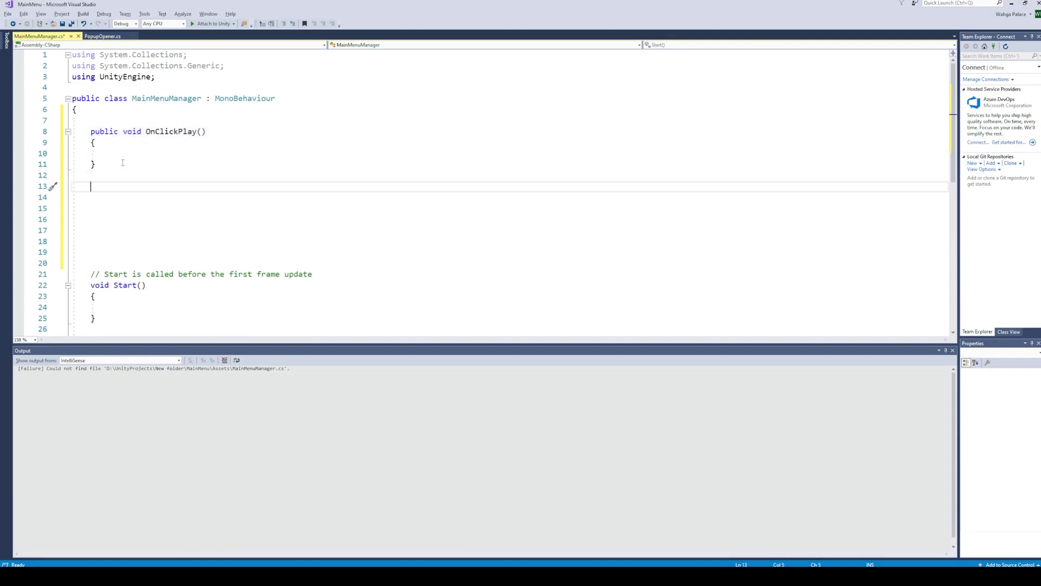
pyautogui.write('public void OnClickOptions()')
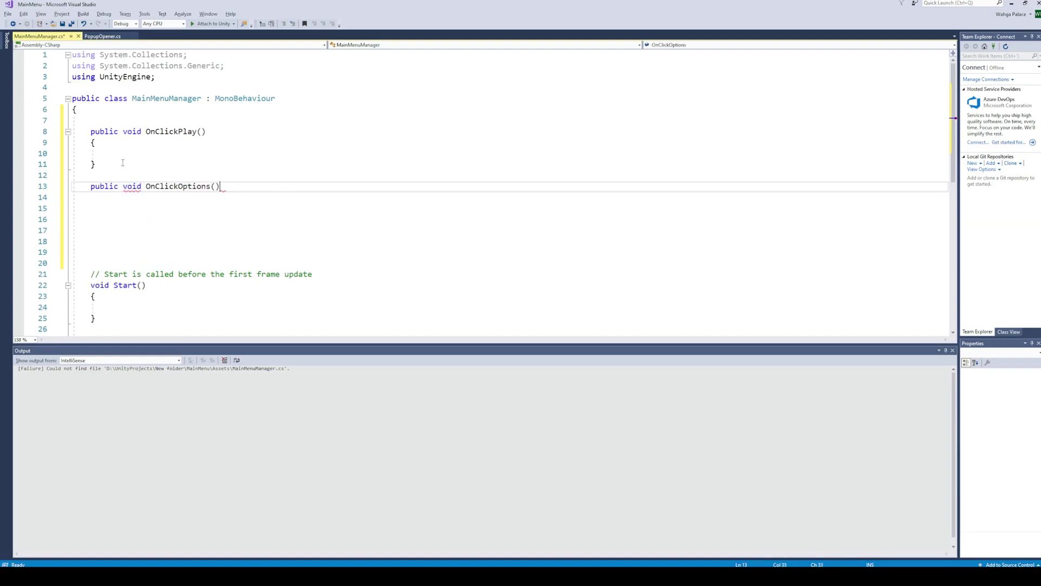
pyautogui.press('Return')
pyautogui.write('{')
pyautogui.press('Return')
# Add an empty public void OnClickQuit() method below OnClickOptions and save the script.
pyautogui.press('Down')
pyautogui.press('Down')
pyautogui.press('Return')
pyautogui.write('public void OnClickQuit()')
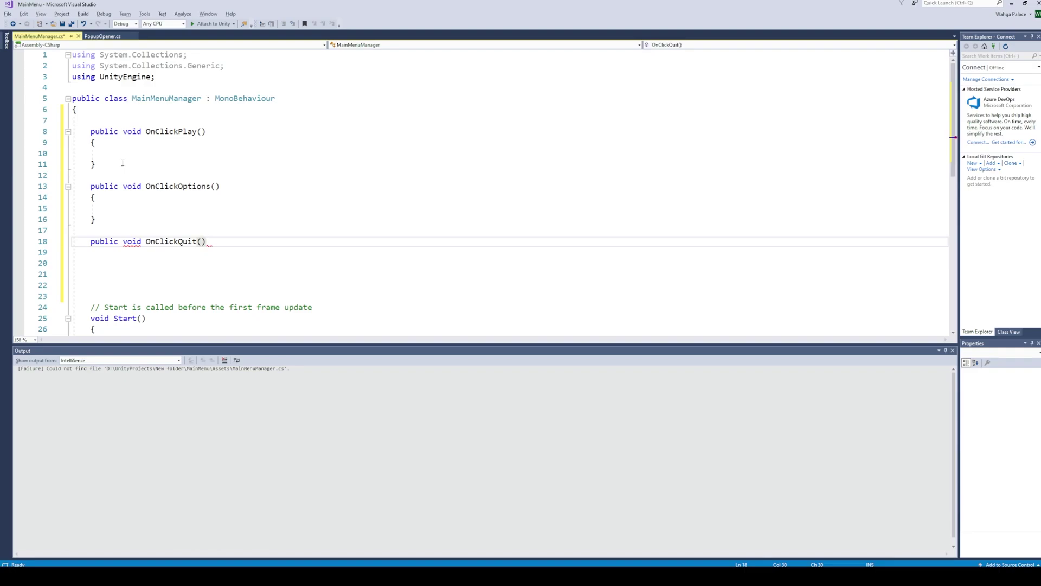
pyautogui.press('Return')
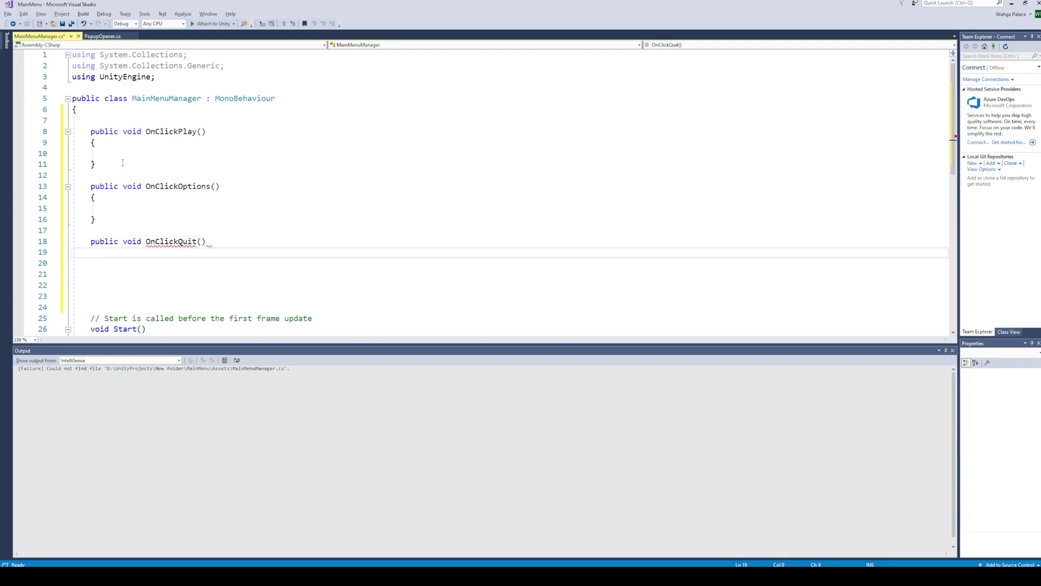
pyautogui.write('{')
pyautogui.press('Return')
pyautogui.hotkey('ctrl', 's')
# In OnClickPlay, add the comment "code to start game scene or code to open level selection menu or code to enable gameplay object" and a blank line.
pyautogui.click(130, 154)
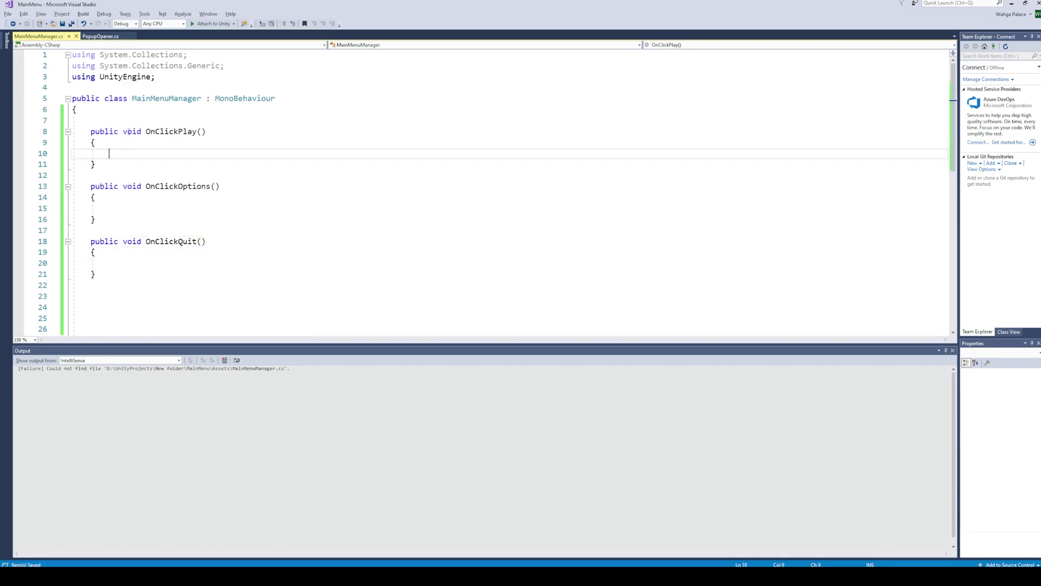
pyautogui.write('/')
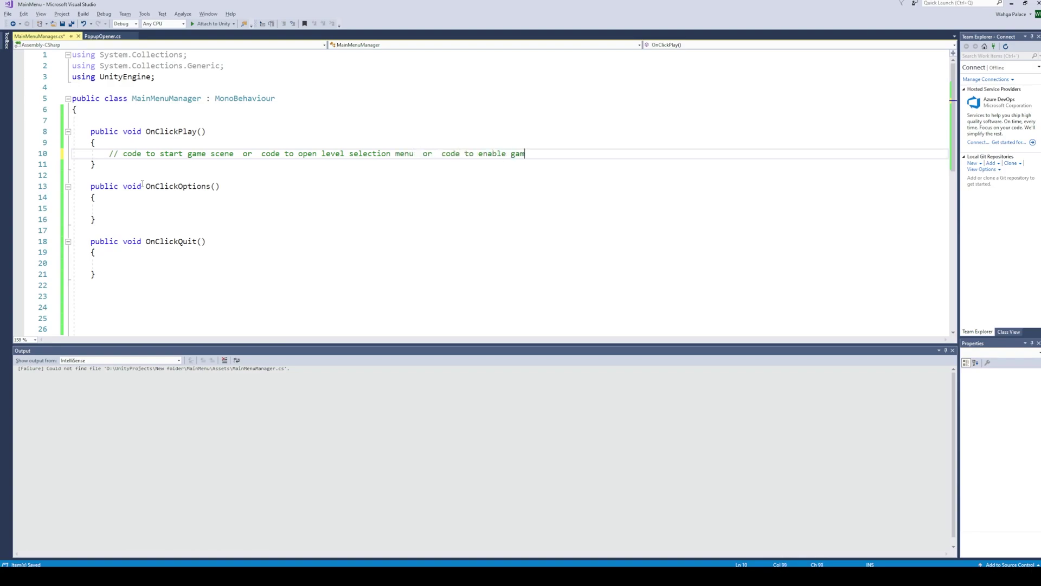
pyautogui.click(166, 78)
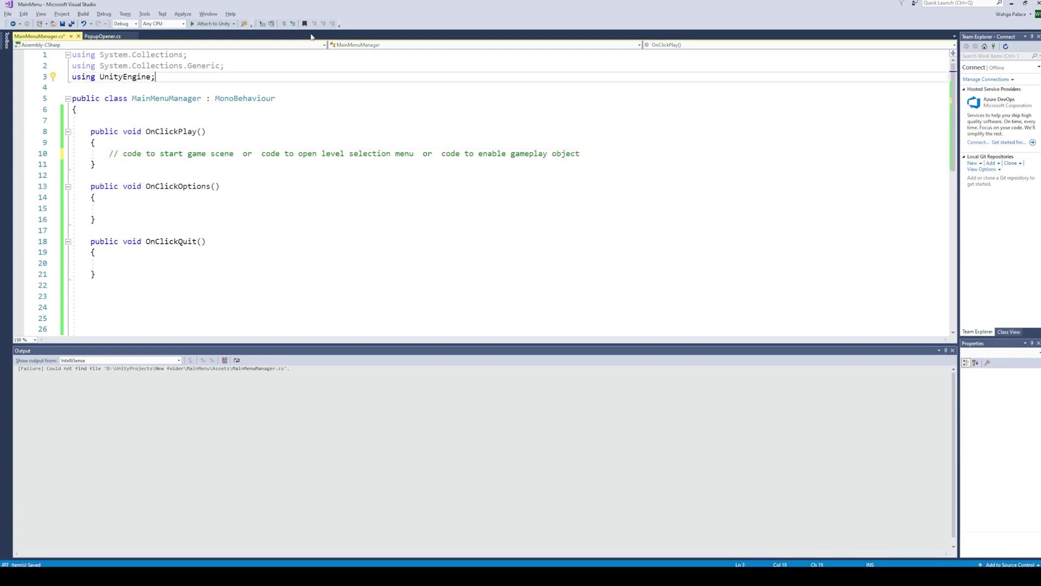
pyautogui.click(568, 158)
pyautogui.press('Return')
# Add a using directive for UnityEngine.SceneManagement below the UnityEngine one and save the script.
pyautogui.click(174, 78)
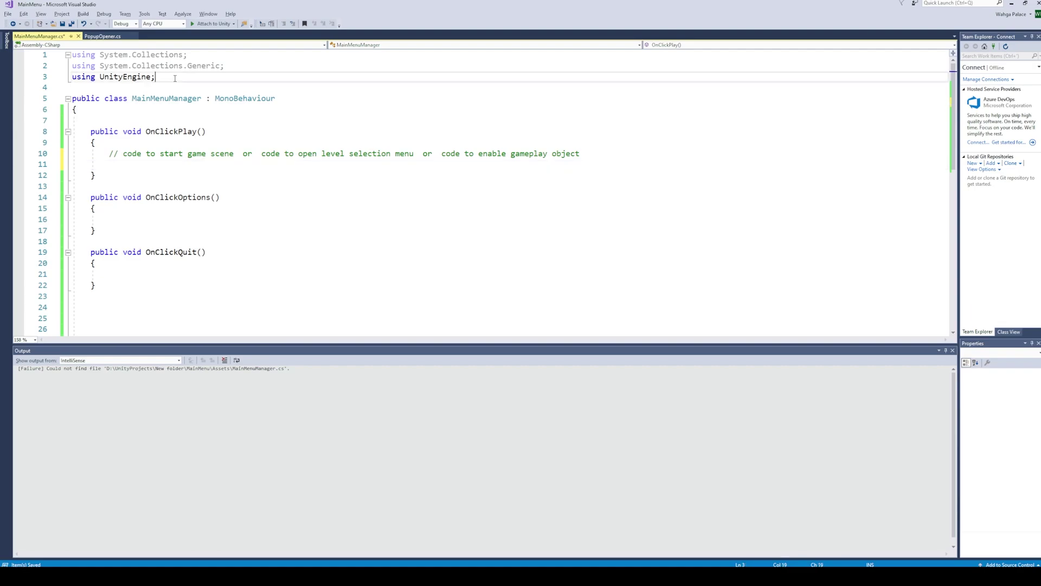
pyautogui.press('Return')
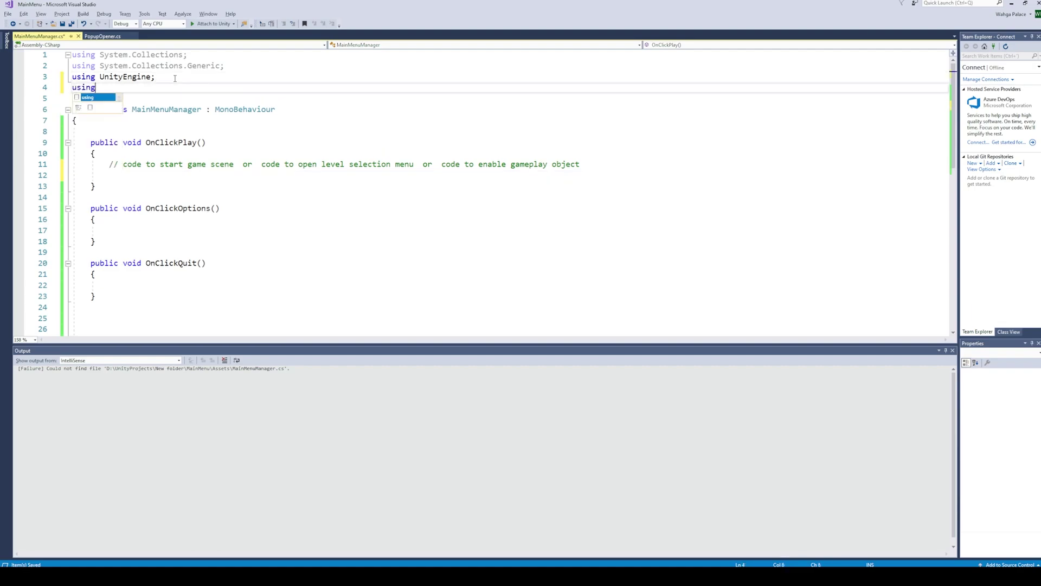
pyautogui.write('UnityEngine.SceneManagement')
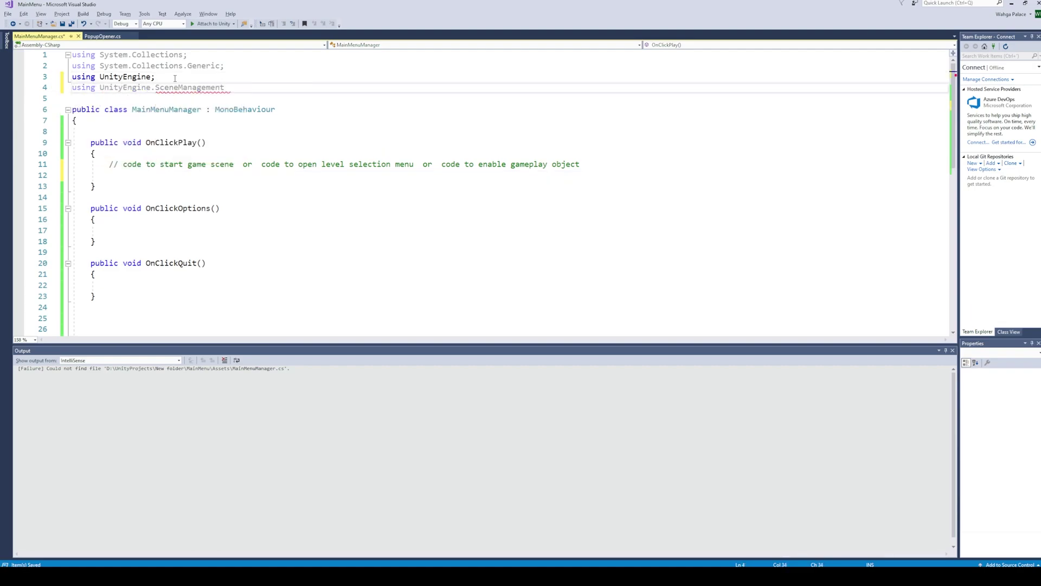
pyautogui.write(';')
pyautogui.hotkey('ctrl', 's')
# In OnClickPlay, add SceneManager.LoadScene("GameScene"); below the comment and save the script.
pyautogui.click(130, 178)
pyautogui.write('SceneManager.load')
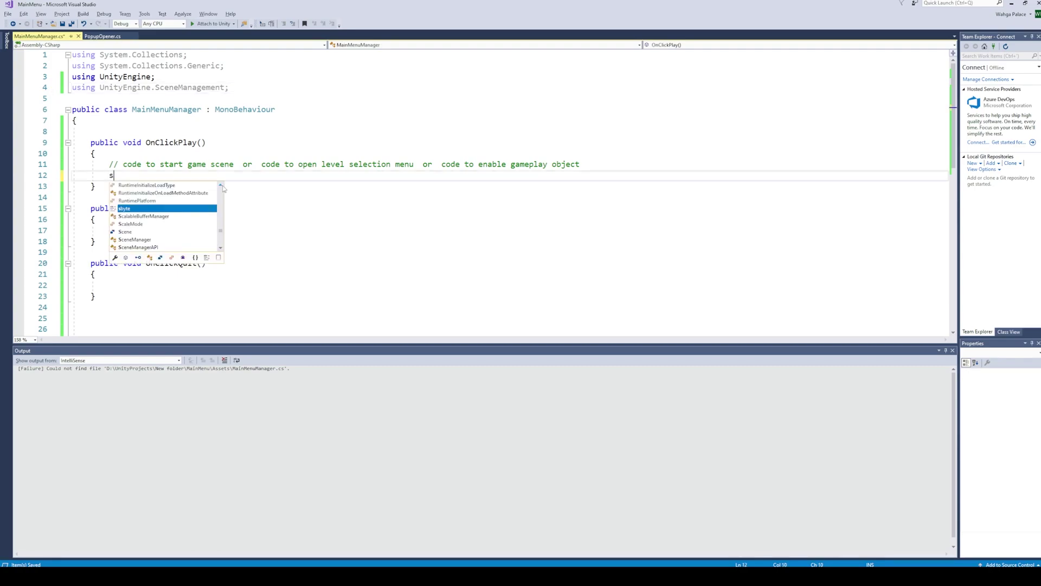
pyautogui.press('Down')
pyautogui.press('Tab')
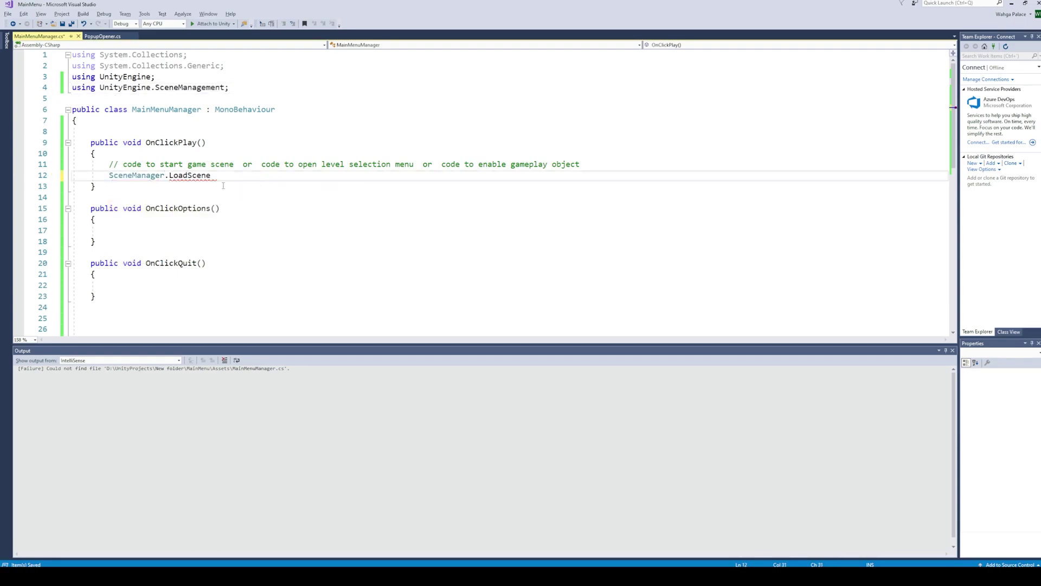
pyautogui.write('(')
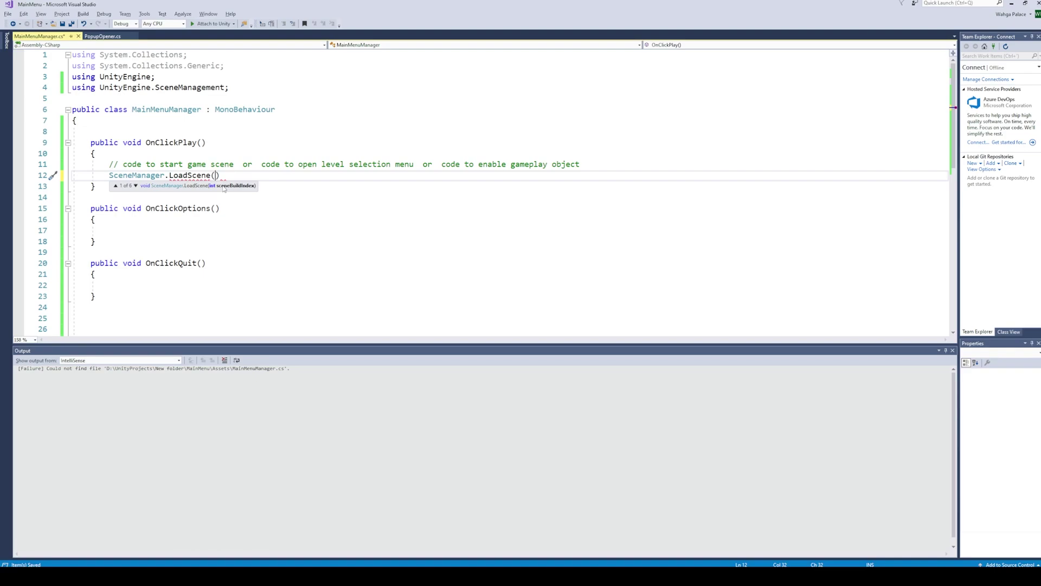
pyautogui.write('"GameScene");')
pyautogui.hotkey('ctrl', 's')
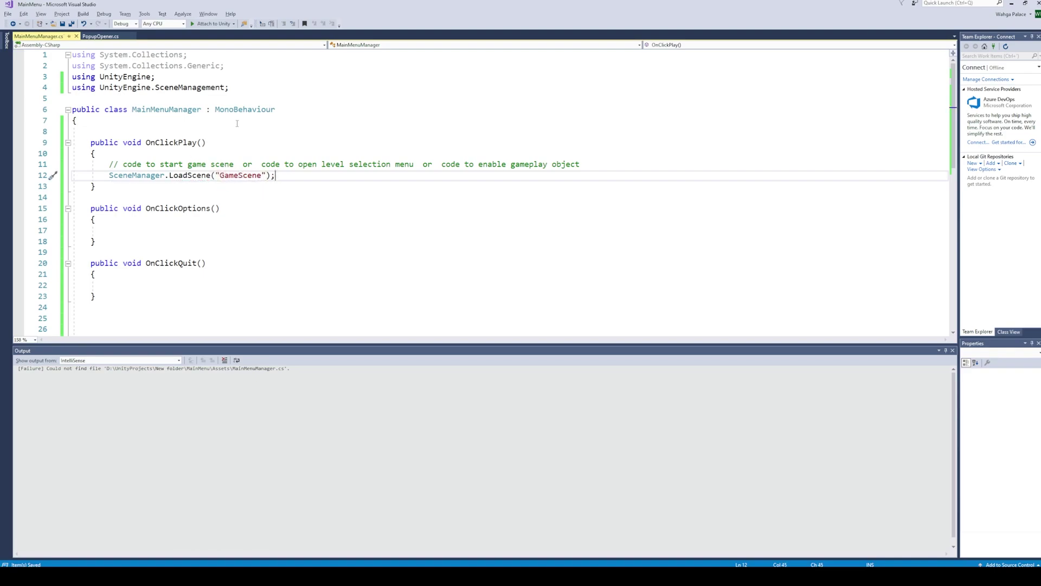
# Declare a public GameObject field named OptionsMenu at the start of the MainMenuManager class and save the script.
pyautogui.moveTo(243, 112)
pyautogui.click(134, 232)
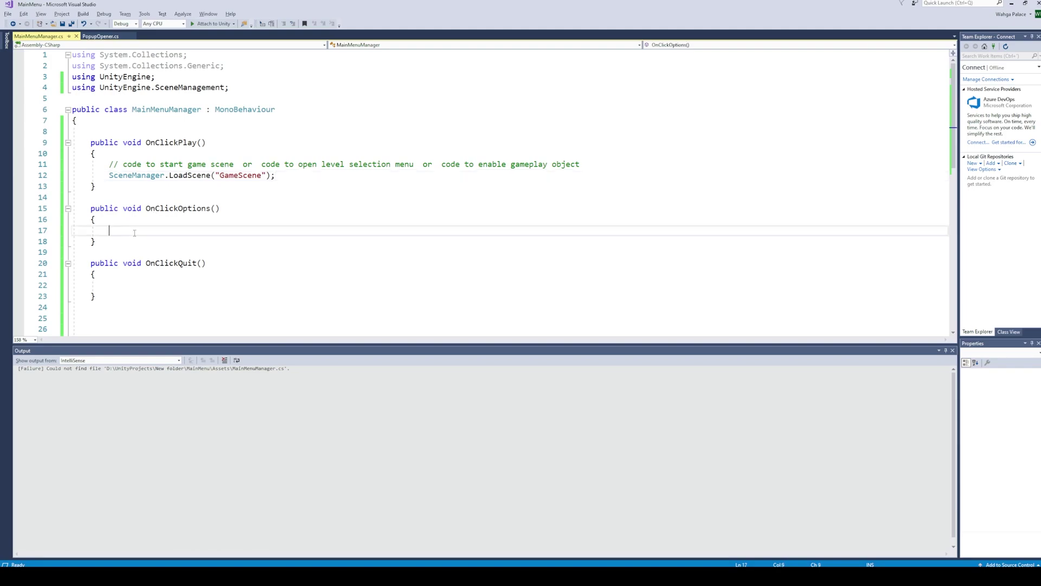
pyautogui.click(113, 132)
pyautogui.press('Return')
pyautogui.press('Up')
pyautogui.write('publi')
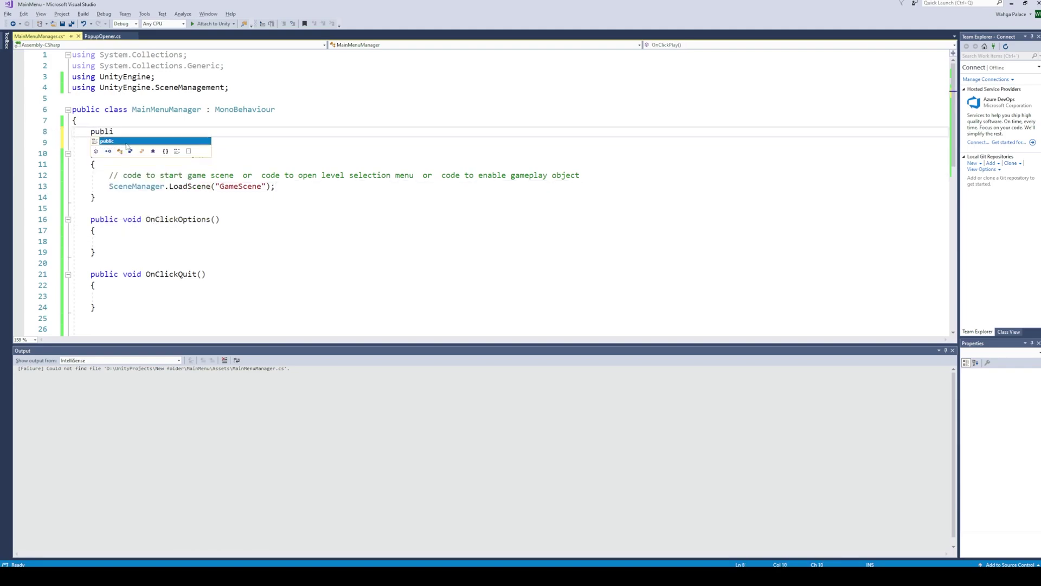
pyautogui.write('c GameObject Op')
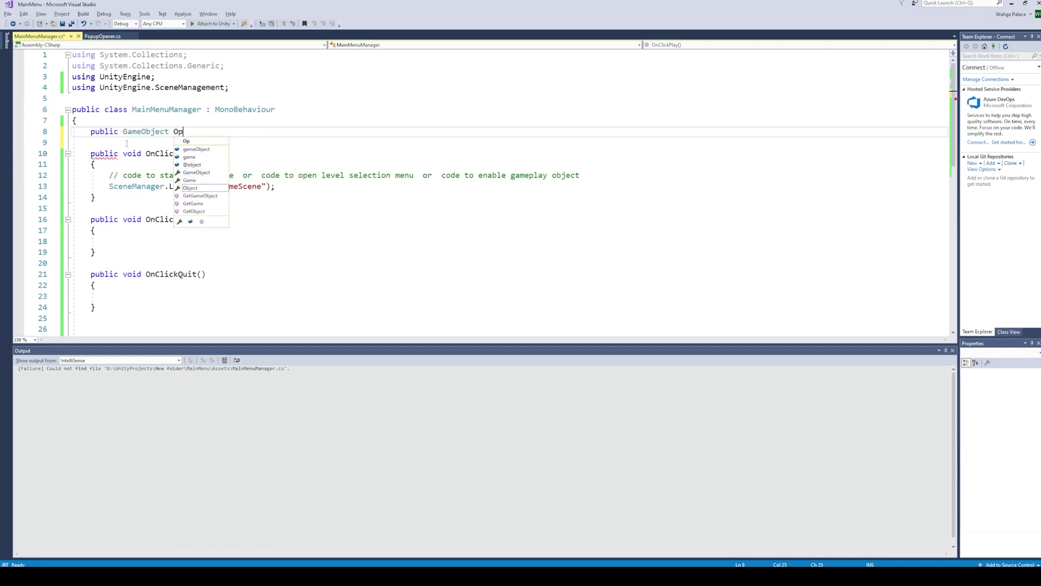
pyautogui.write('tionsMenu;')
pyautogui.hotkey('ctrl', 's')
# In OnClickOptions, add OptionsMenu.SetActive(true); and save the script.
pyautogui.click(138, 242)
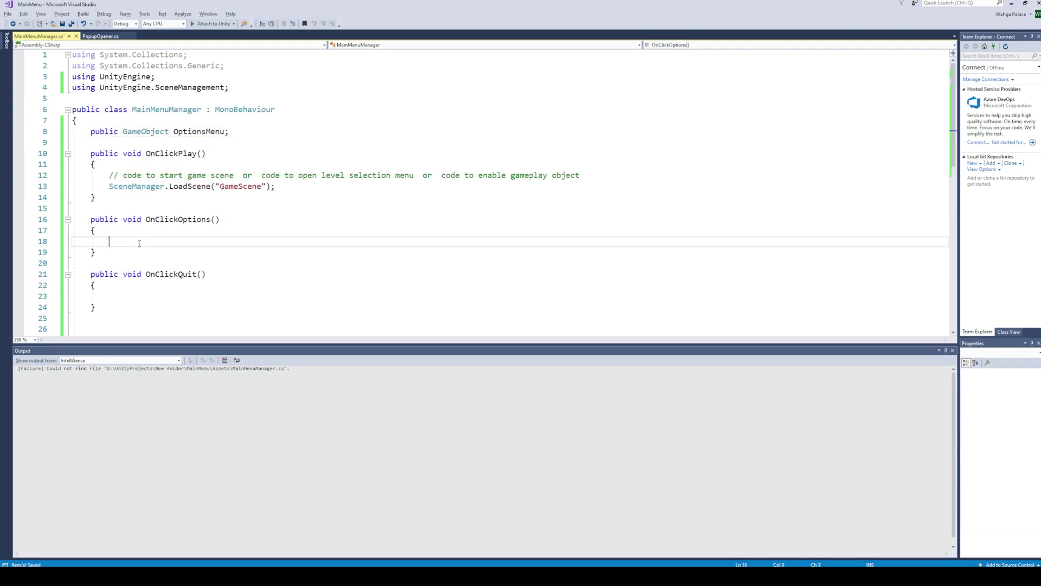
pyautogui.write('optionsMenu.SetActive(true);')
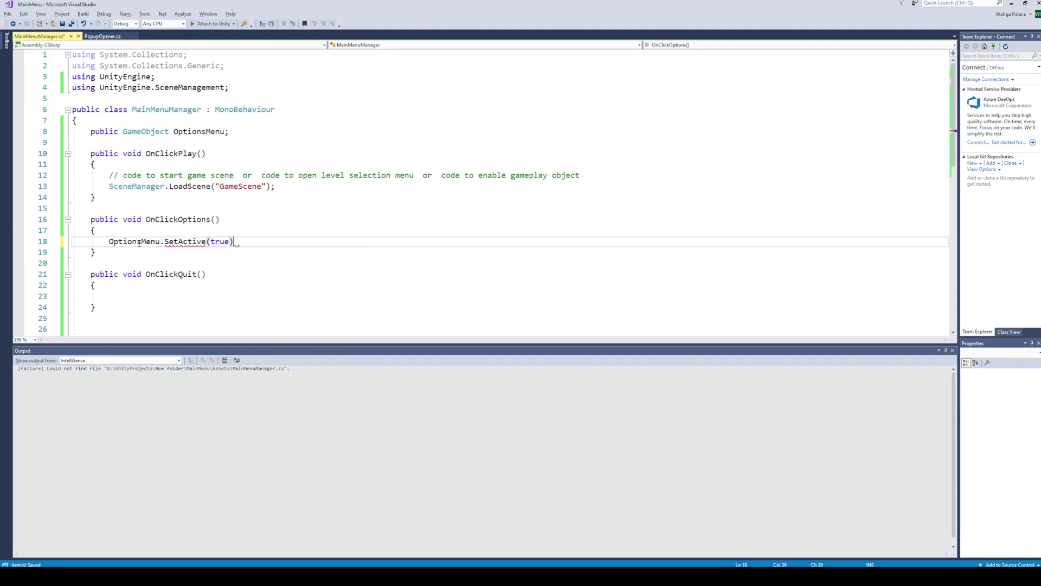
pyautogui.hotkey('ctrl', 's')
# In OnClickQuit, add Application.Quit(); and save the script.
pyautogui.click(138, 298)
pyautogui.write('applicat')
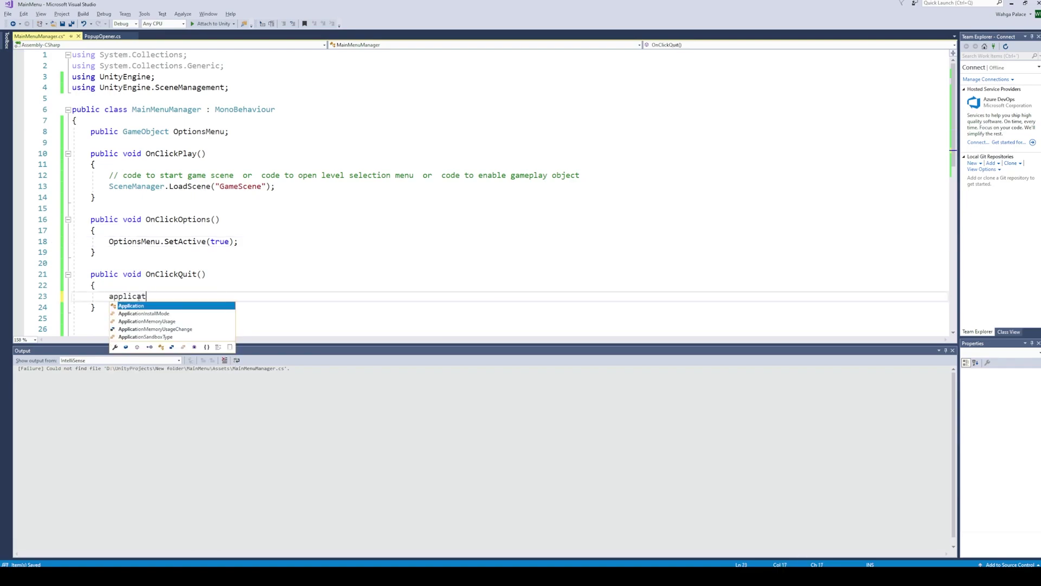
pyautogui.press('Tab')
pyautogui.write('.quit')
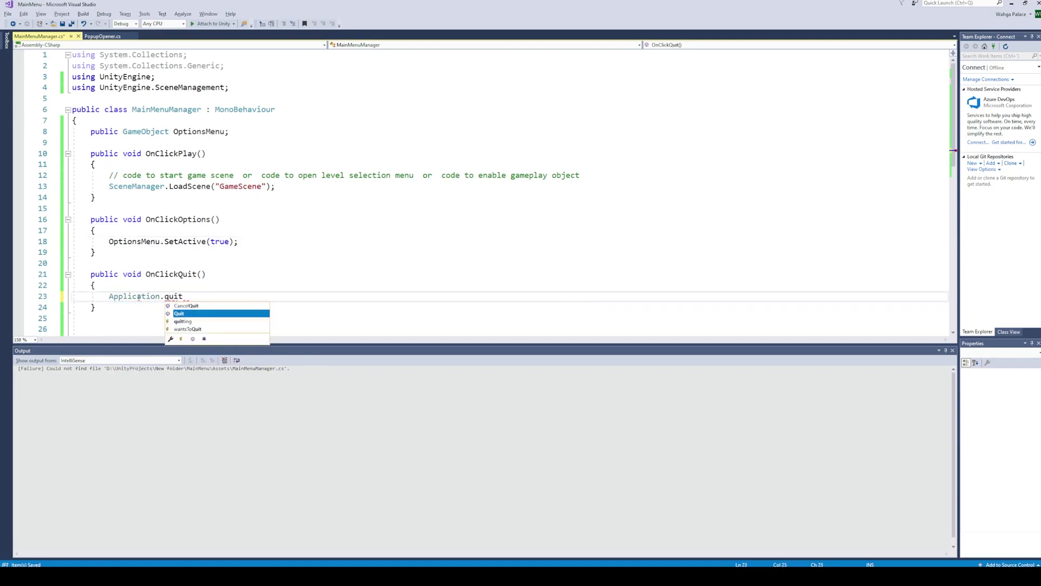
pyautogui.write('();')
pyautogui.hotkey('ctrl', 's')
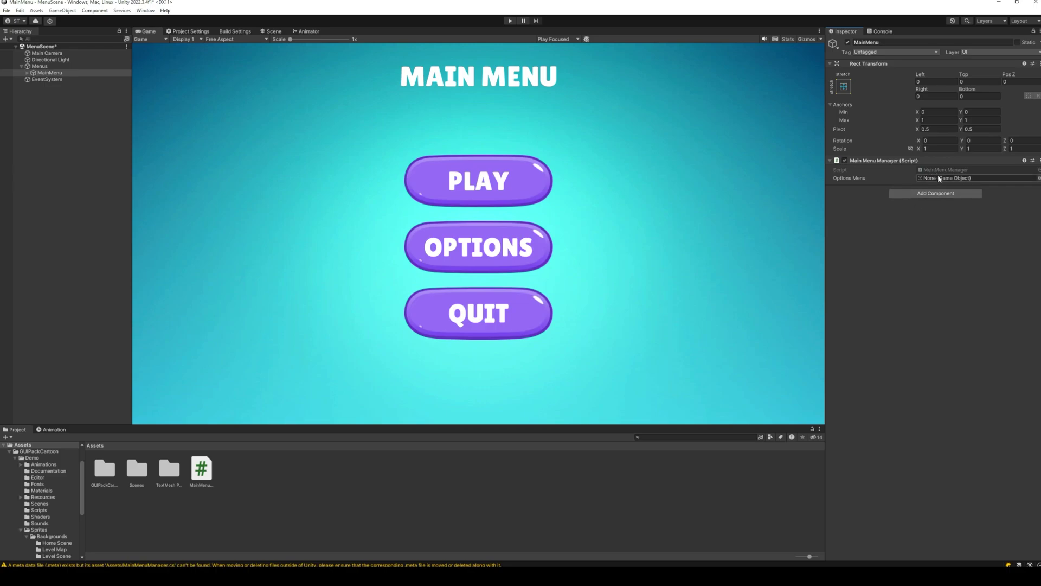
# Switch to Unity and create an empty child object named OptionsMenu under the Menus canvas.
pyautogui.rightClick(38, 66)
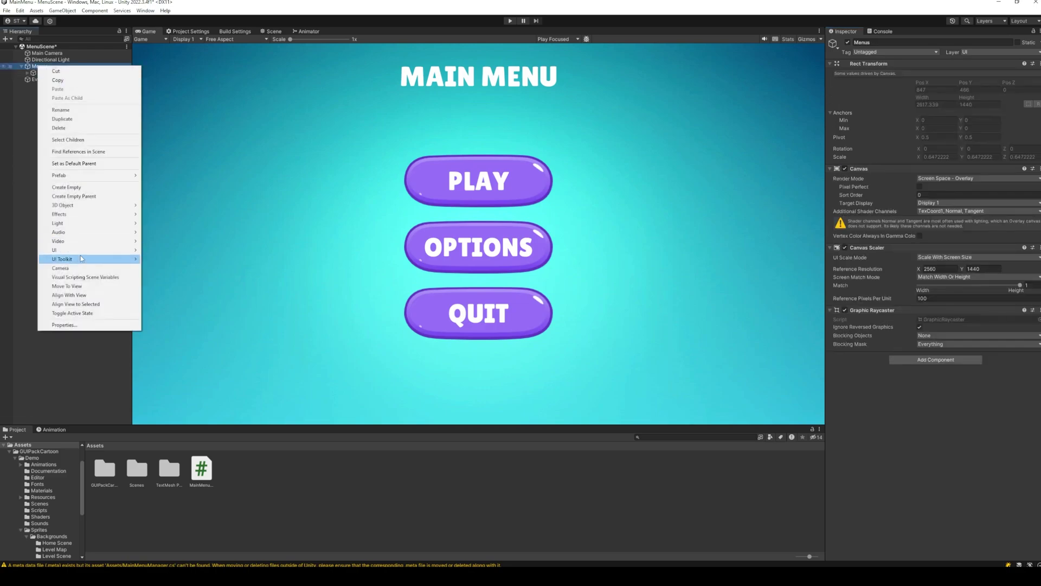
pyautogui.moveTo(86, 250)
pyautogui.click(67, 187)
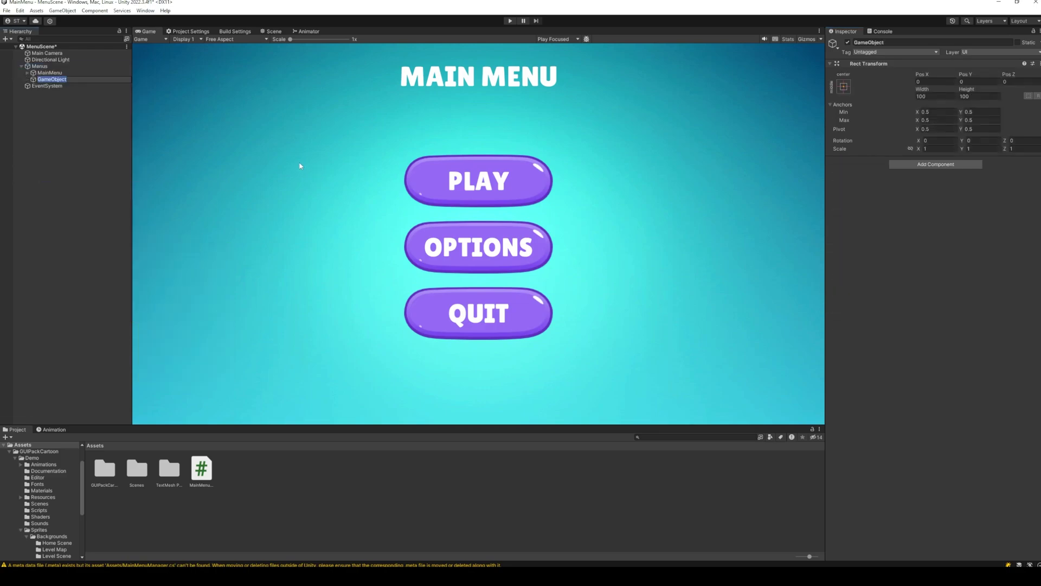
pyautogui.write('OptionsMenu')
pyautogui.press('Return')
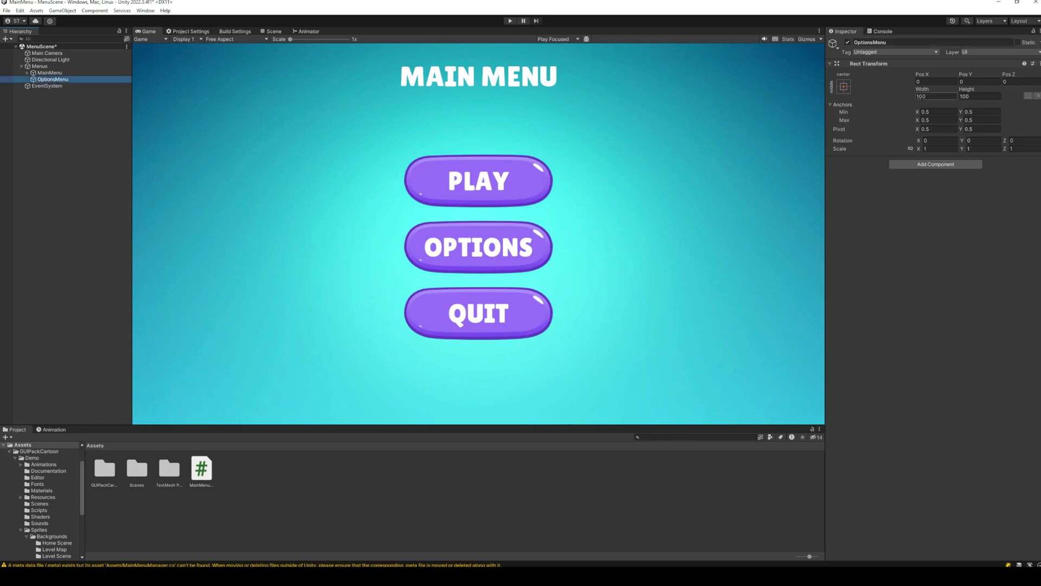
# Anchor OptionsMenu to stretch across the whole canvas and set its edge offsets to 0.
pyautogui.click(844, 86)
pyautogui.click(913, 210)
pyautogui.click(939, 78)
pyautogui.press('Tab')
pyautogui.write('0')
pyautogui.press('Tab')
pyautogui.press('Tab')
pyautogui.press('0')
pyautogui.press('Tab')
pyautogui.write('0')
# Add a UI Image named BG under OptionsMenu and assign it the Blue sprite from the Popup backgrounds folder.
pyautogui.rightClick(37, 78)
pyautogui.click(170, 266)
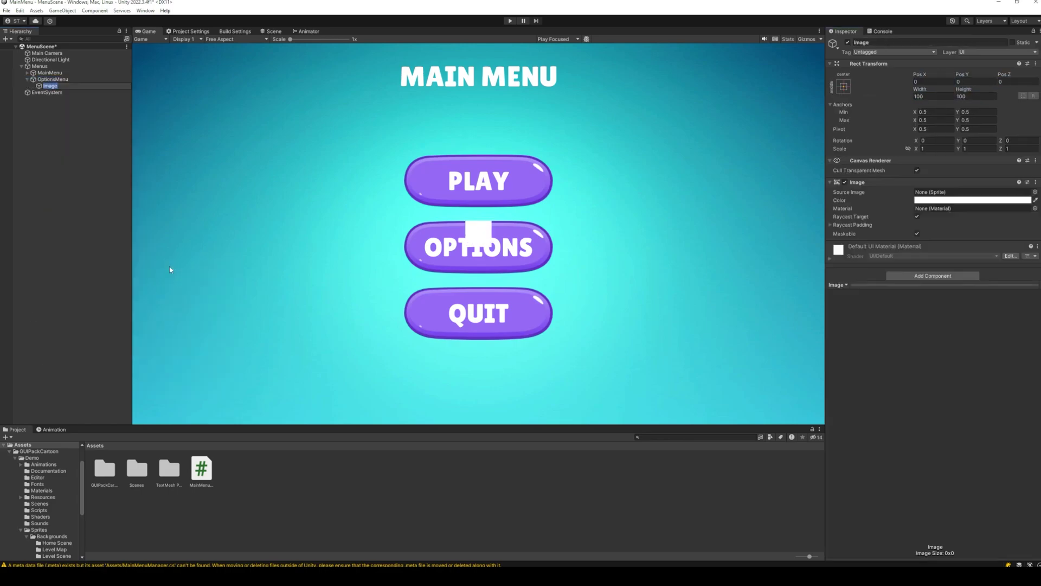
pyautogui.write('BG')
pyautogui.press('Return')
pyautogui.scroll(-3, 67, 494)
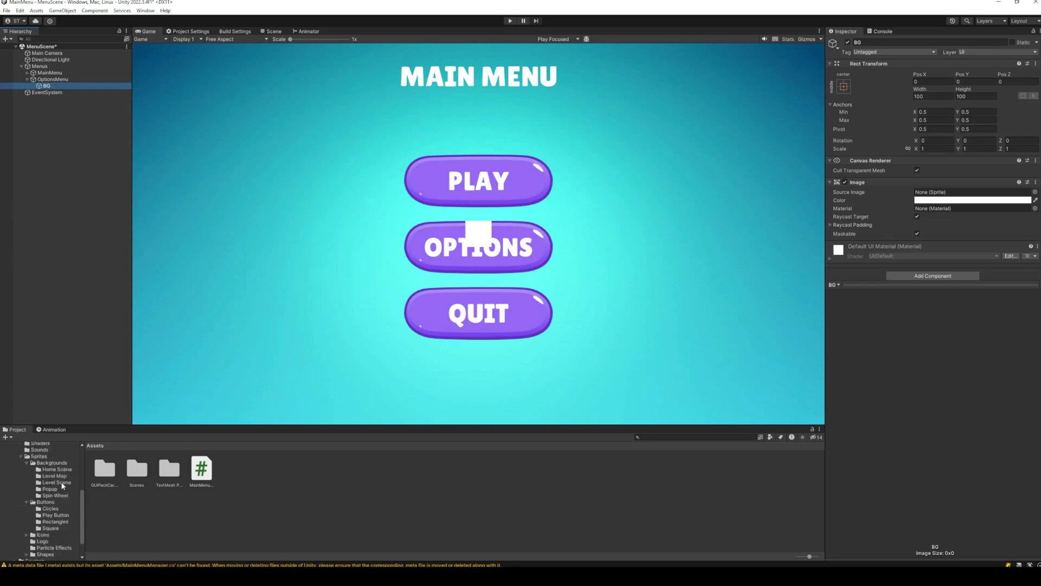
pyautogui.click(50, 488)
pyautogui.moveTo(137, 467); pyautogui.dragTo(954, 192)
# Resize BG to about 1600 by 1278 and set its Pixels Per Unit Multiplier to about 2.31.
pyautogui.moveTo(919, 89); pyautogui.dragTo(656, 403)
pyautogui.moveTo(962, 89); pyautogui.dragTo(1038, 89)
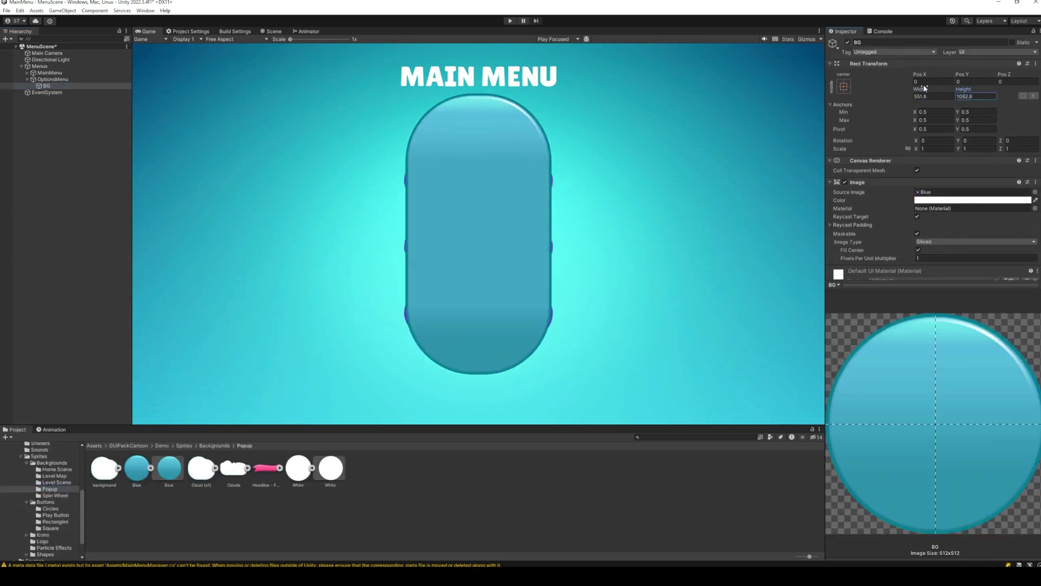
pyautogui.moveTo(922, 88); pyautogui.dragTo(1039, 89)
pyautogui.moveTo(963, 89); pyautogui.dragTo(51, 121)
pyautogui.moveTo(920, 89); pyautogui.dragTo(960, 99)
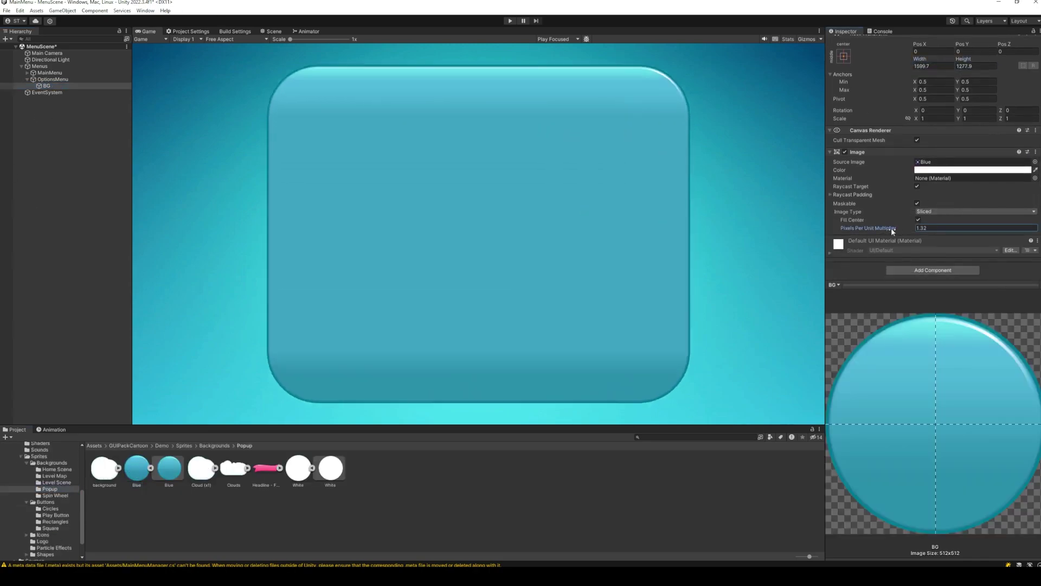
# Duplicate BG as a foreground image named FG with the White popup sprite, and set BG's height to 1300.
pyautogui.click(46, 86)
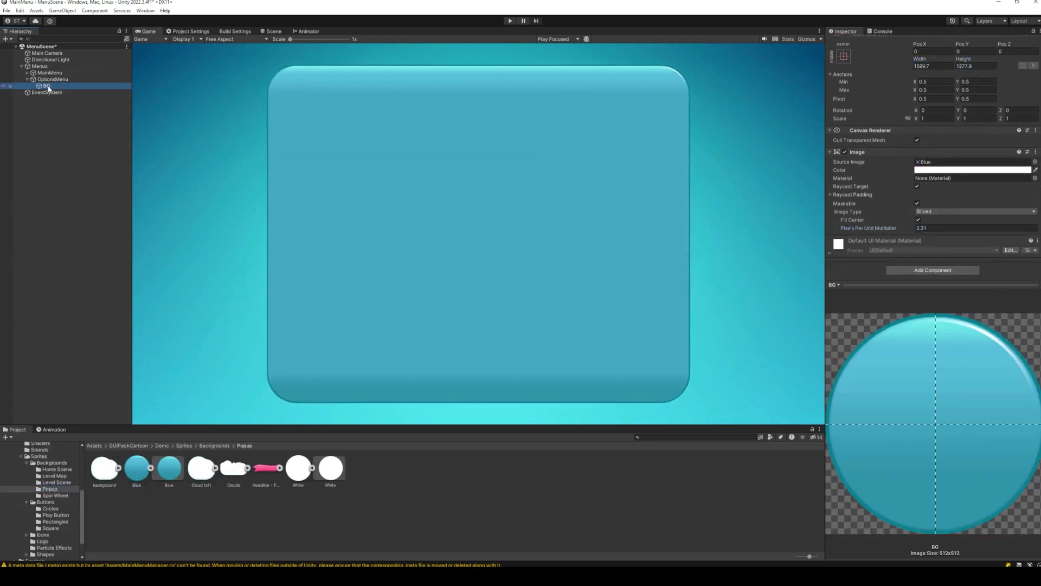
pyautogui.hotkey('ctrl', 'd')
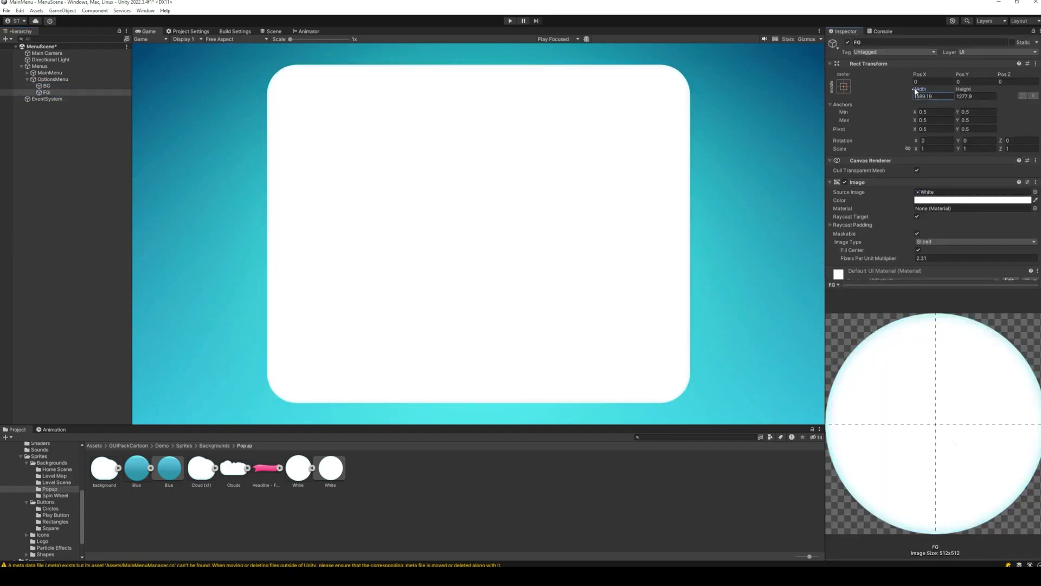
pyautogui.click(46, 85)
pyautogui.click(976, 96)
pyautogui.write('1300')
# Set FG's size to 1560 by 1260 and change its color to a dark, semi-transparent tint.
pyautogui.click(46, 93)
pyautogui.click(929, 96)
pyautogui.write('1560')
pyautogui.press('Tab')
pyautogui.write('1260')
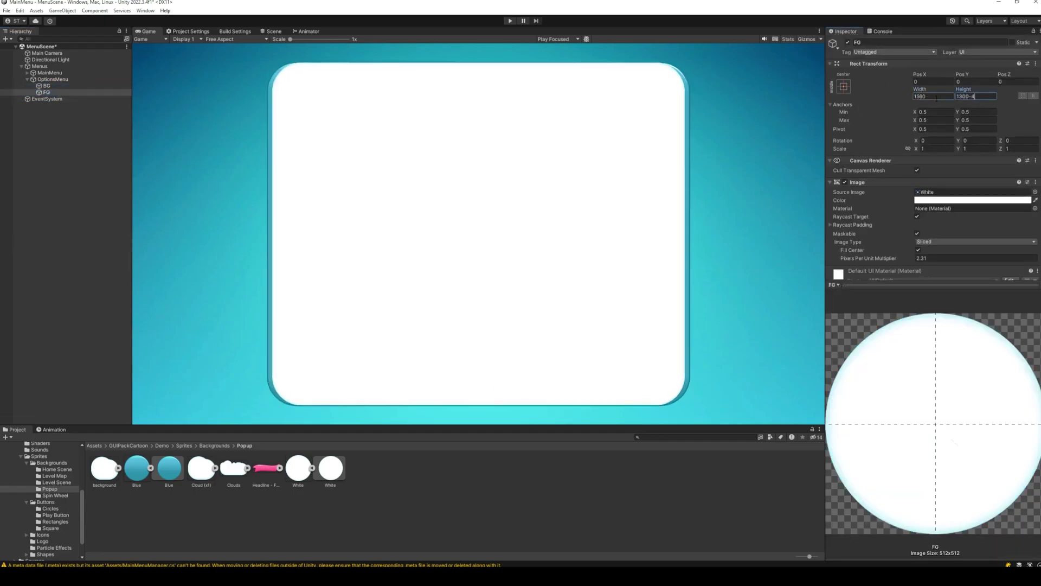
pyautogui.click(931, 199)
pyautogui.click(973, 286)
# Add a UI Image named LabelBG under OptionsMenu and assign it the Gray sprite from the Rectangles buttons folder.
pyautogui.rightClick(56, 79)
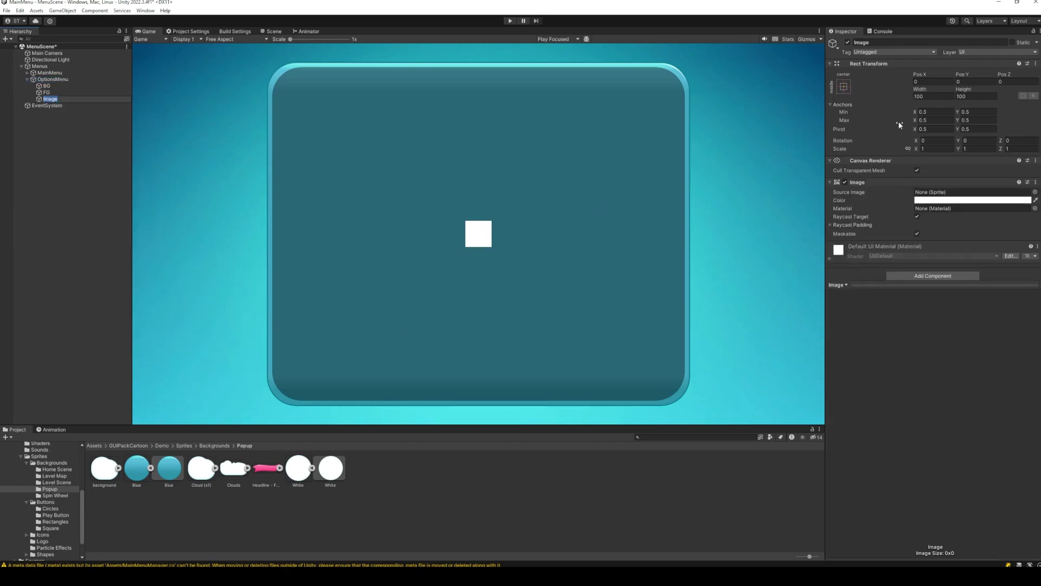
pyautogui.write('LabelBG')
pyautogui.press('Return')
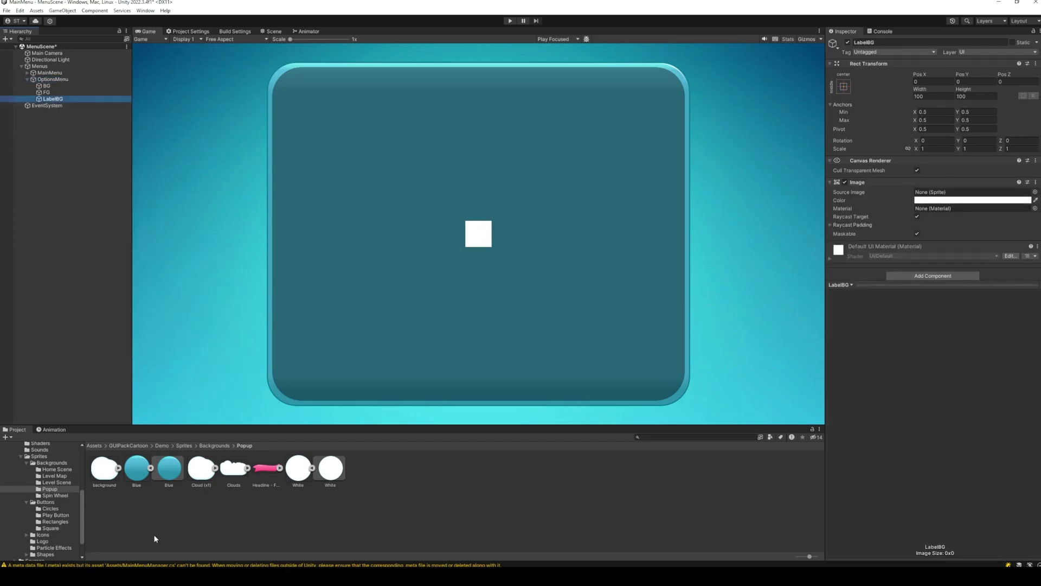
pyautogui.click(55, 521)
pyautogui.moveTo(427, 467); pyautogui.dragTo(973, 192)
pyautogui.moveTo(169, 467); pyautogui.dragTo(972, 192)
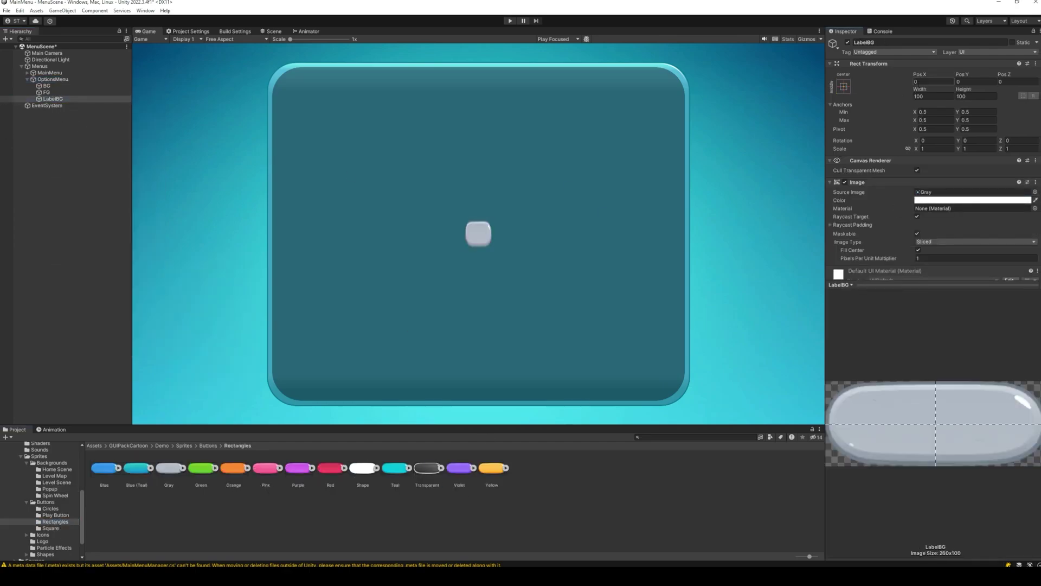
# Resize LabelBG to a width of about 464 and a height of about 172.
pyautogui.click(929, 96)
pyautogui.write('460')
pyautogui.press('Tab')
pyautogui.write('170')
# Add a TextMeshPro text under LabelBG reading OPTIONS, enlarge it and set its font to LilitaOne-Regular SDF.
pyautogui.rightClick(50, 100)
pyautogui.write('Options')
pyautogui.scroll(-4, 904, 218)
pyautogui.click(919, 158)
pyautogui.scroll(2, 922, 162)
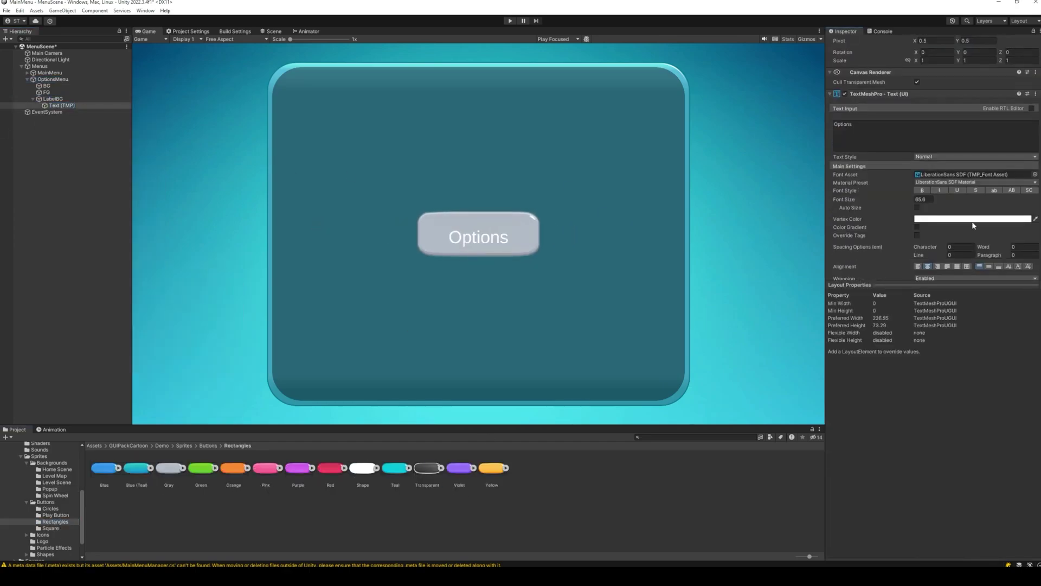
pyautogui.click(1035, 174)
pyautogui.scroll(2, 974, 226)
pyautogui.click(1011, 235)
# Change LabelBG's sprite to Teal and raise it to the panel's top edge, at about 606 in Pos Y.
pyautogui.click(53, 99)
pyautogui.moveTo(395, 467); pyautogui.dragTo(972, 164)
pyautogui.scroll(2, 973, 163)
pyautogui.moveTo(962, 74); pyautogui.dragTo(965, 381)
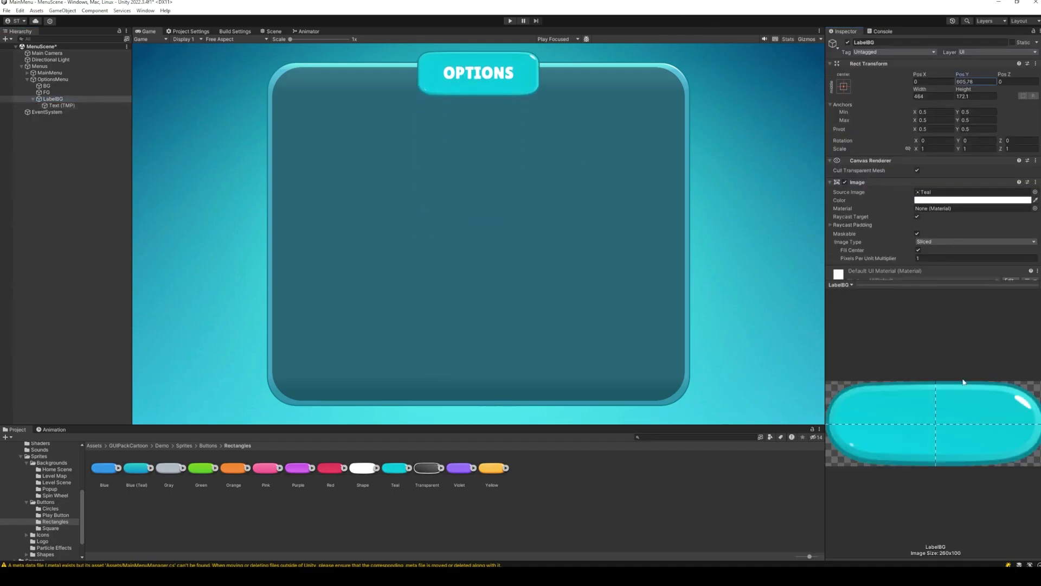
# Widen LabelBG and move it to the upper-left corner of the options panel.
pyautogui.moveTo(922, 75); pyautogui.dragTo(1036, 180)
pyautogui.moveTo(963, 89)
pyautogui.mouseDown()
pyautogui.moveTo(986, 91)
pyautogui.moveTo(973, 90)
pyautogui.mouseUp()
pyautogui.moveTo(920, 74); pyautogui.dragTo(1, 135)
# Increase the OPTIONS label's font size, widen its text box to about 482 and set its Pos Y to about 33.5.
pyautogui.click(54, 106)
pyautogui.scroll(-2, 911, 222)
pyautogui.moveTo(853, 221); pyautogui.dragTo(933, 226)
pyautogui.scroll(2, 922, 217)
pyautogui.moveTo(918, 89); pyautogui.dragTo(1008, 89)
pyautogui.moveTo(962, 74); pyautogui.dragTo(971, 78)
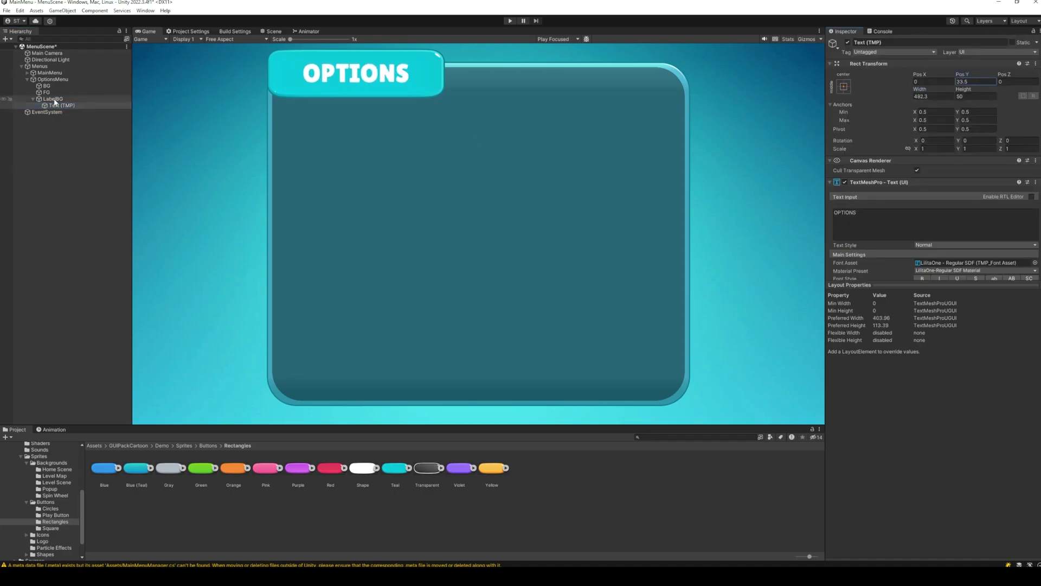
# Add a UI Button under OptionsMenu and assign it the Blue sprite from the Circles buttons folder.
pyautogui.click(51, 79)
pyautogui.rightClick(53, 79)
pyautogui.moveTo(108, 264)
pyautogui.click(192, 339)
pyautogui.click(50, 509)
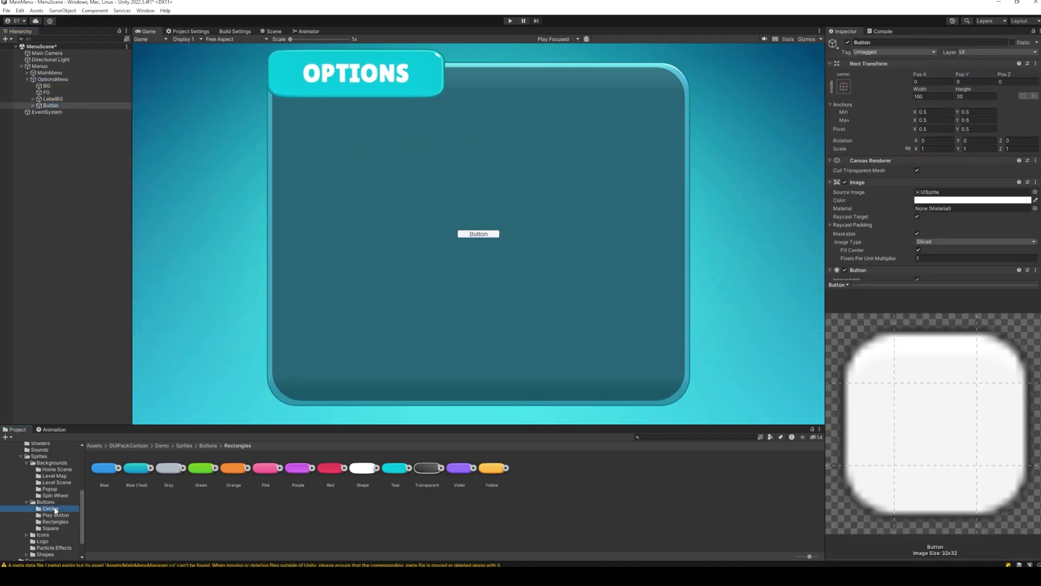
pyautogui.moveTo(106, 471); pyautogui.dragTo(954, 192)
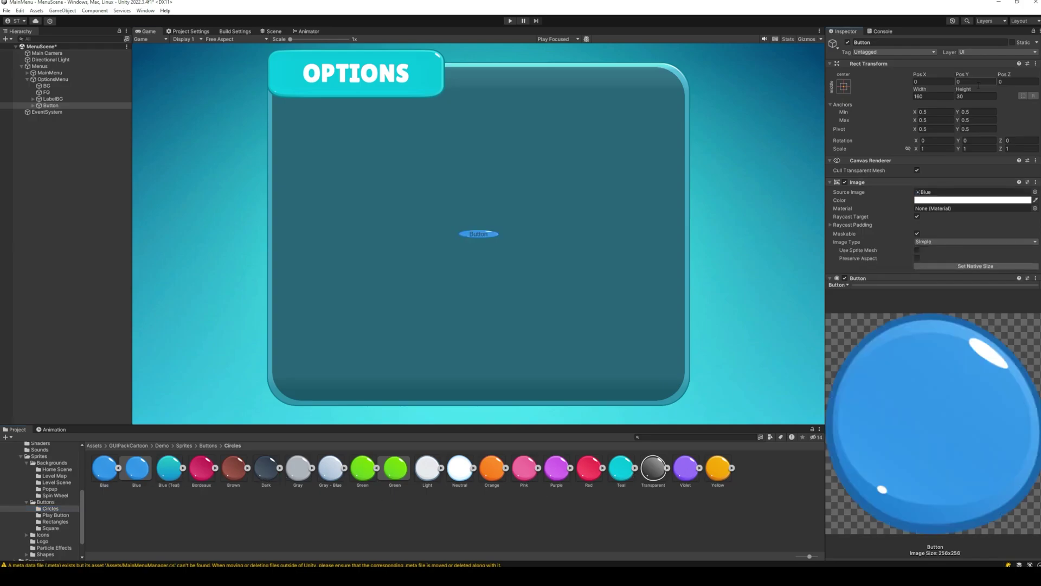
# Enable Preserve Aspect on the round button's image and set the button's size to 200 by 200.
pyautogui.moveTo(963, 89); pyautogui.dragTo(1014, 89)
pyautogui.scroll(-1, 966, 162)
pyautogui.click(917, 235)
pyautogui.click(925, 74)
pyautogui.press('Tab')
pyautogui.write('150')
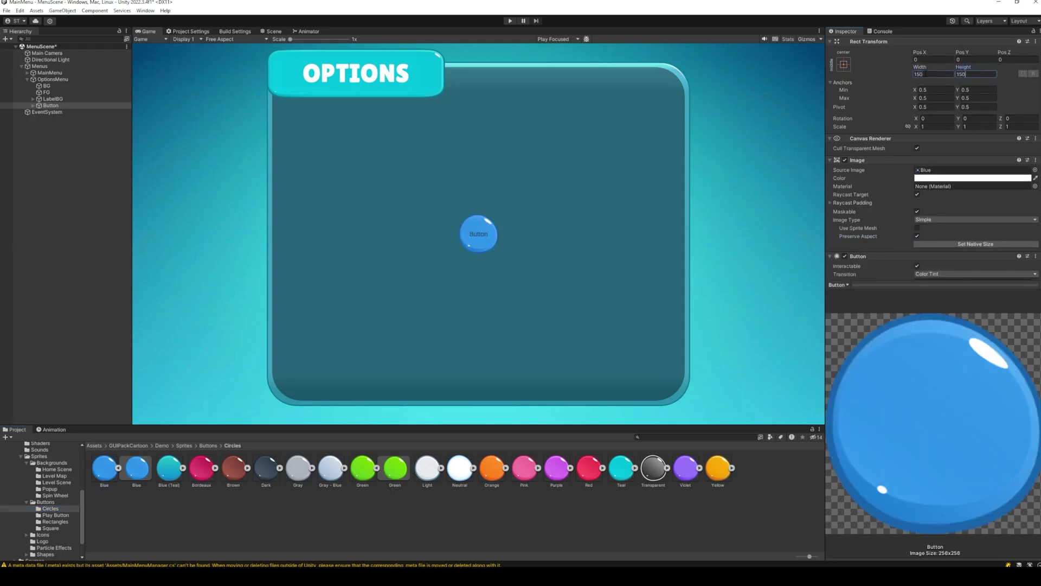
pyautogui.click(925, 74)
pyautogui.write('200')
pyautogui.press('Tab')
pyautogui.write('200')
# Delete the round button's text child and add a UI Image as its child instead.
pyautogui.press('Delete')
pyautogui.rightClick(51, 104)
pyautogui.click(175, 287)
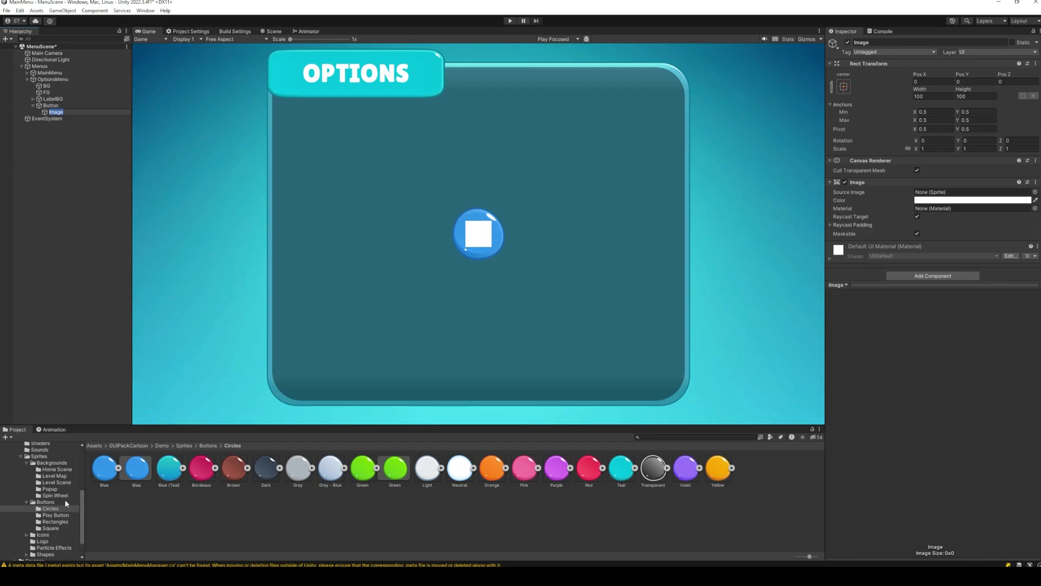
# Assign the Cancel sprite from the Icons Colored Basic folder to the round button's child image.
pyautogui.click(27, 535)
pyautogui.scroll(-2, 29, 531)
pyautogui.click(54, 538)
pyautogui.moveTo(105, 468); pyautogui.dragTo(954, 192)
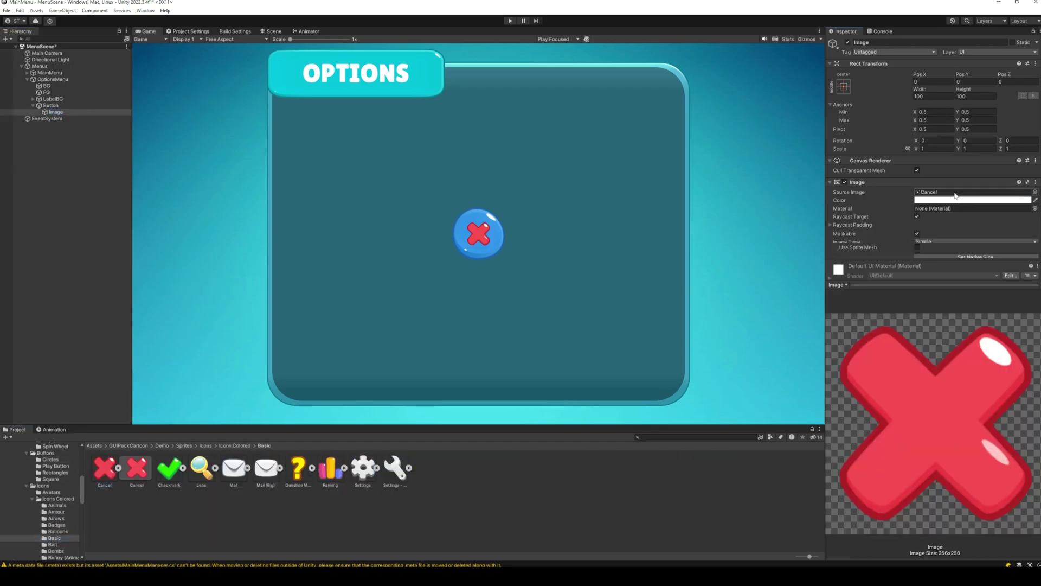
# Move the round button to the options panel's upper-right corner, at about Pos X 722.2 and Pos Y 584.66.
pyautogui.click(44, 106)
pyautogui.moveTo(921, 74); pyautogui.dragTo(787, 135)
pyautogui.moveTo(961, 75); pyautogui.dragTo(638, 432)
# Rename the round button as ButtonBack and save the scene.
pyautogui.click(50, 105)
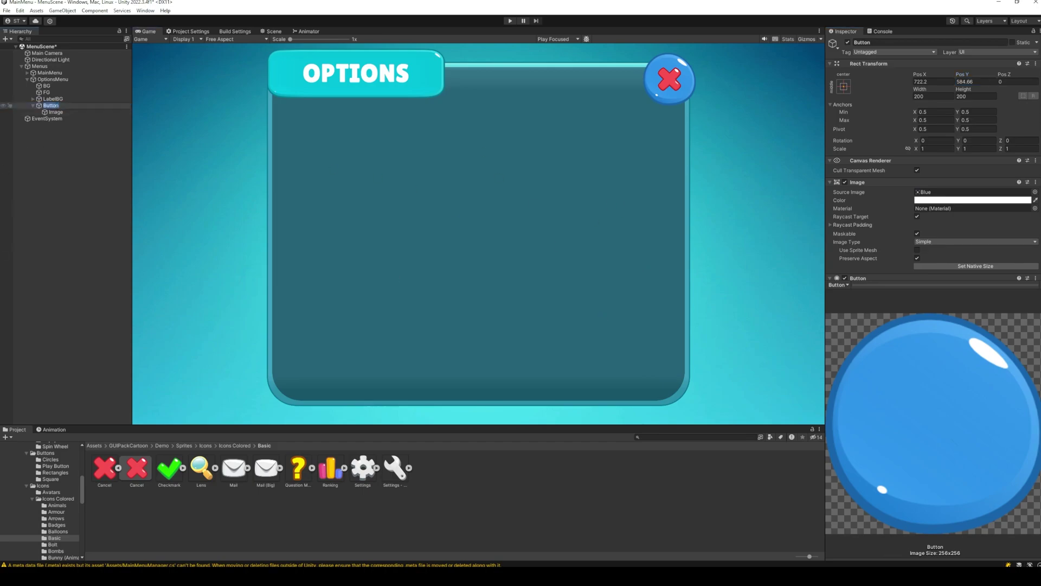
pyautogui.write('Back')
pyautogui.press('Return')
pyautogui.click(27, 79)
pyautogui.hotkey('ctrl', 's')
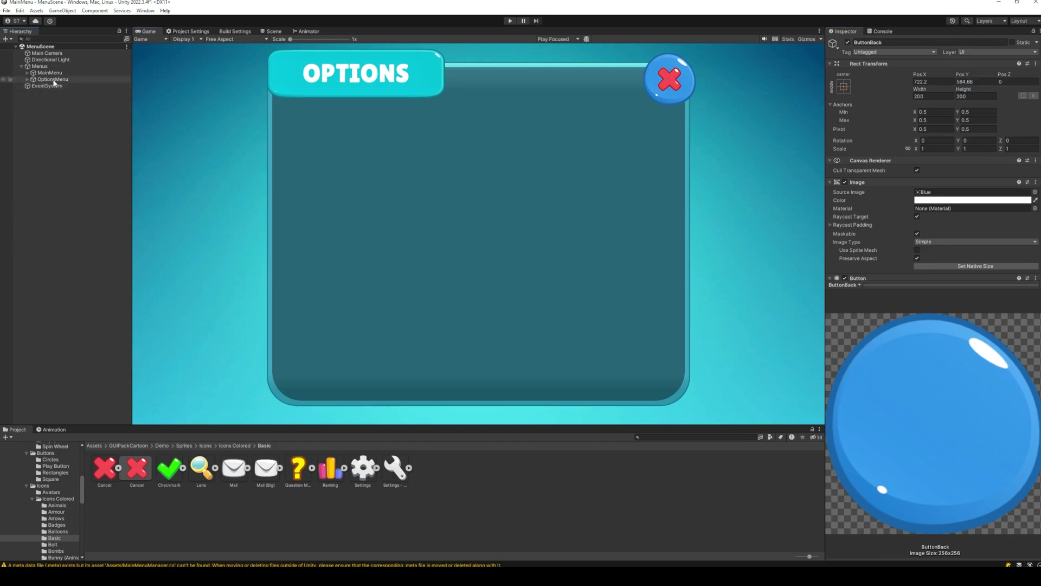
# Add an On Click event to BTN_Play that calls MainMenuManager.OnClickPlay on the MainMenu object.
pyautogui.click(28, 73)
pyautogui.click(60, 93)
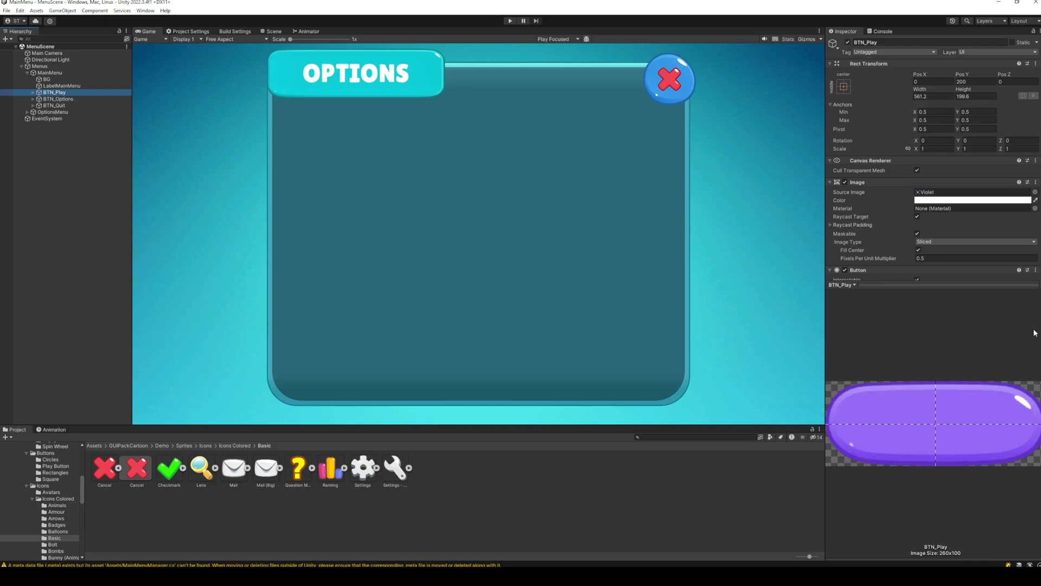
pyautogui.scroll(-3, 987, 252)
pyautogui.scroll(-3, 987, 252)
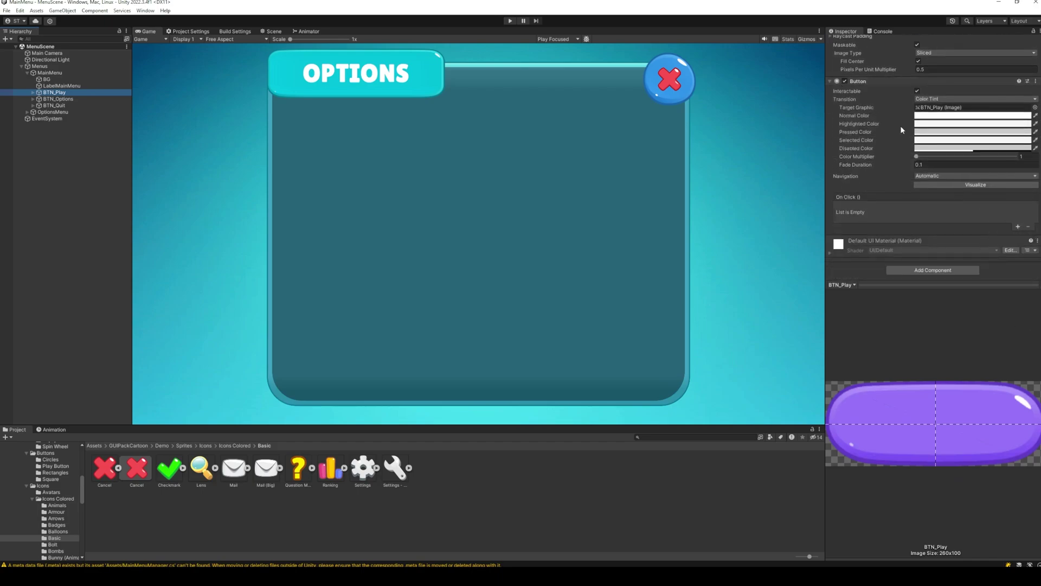
pyautogui.click(1018, 227)
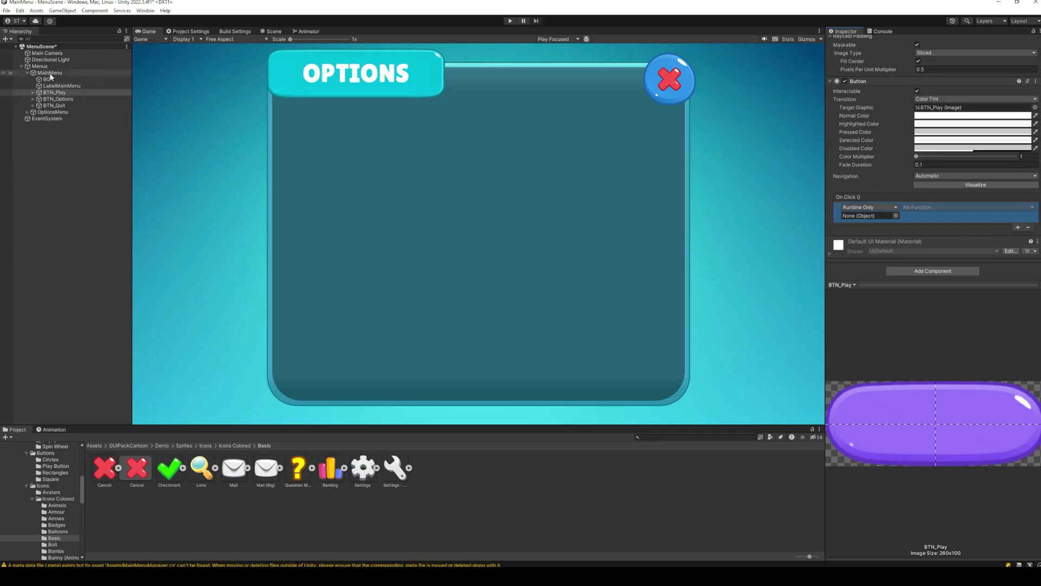
pyautogui.moveTo(48, 74); pyautogui.dragTo(863, 216)
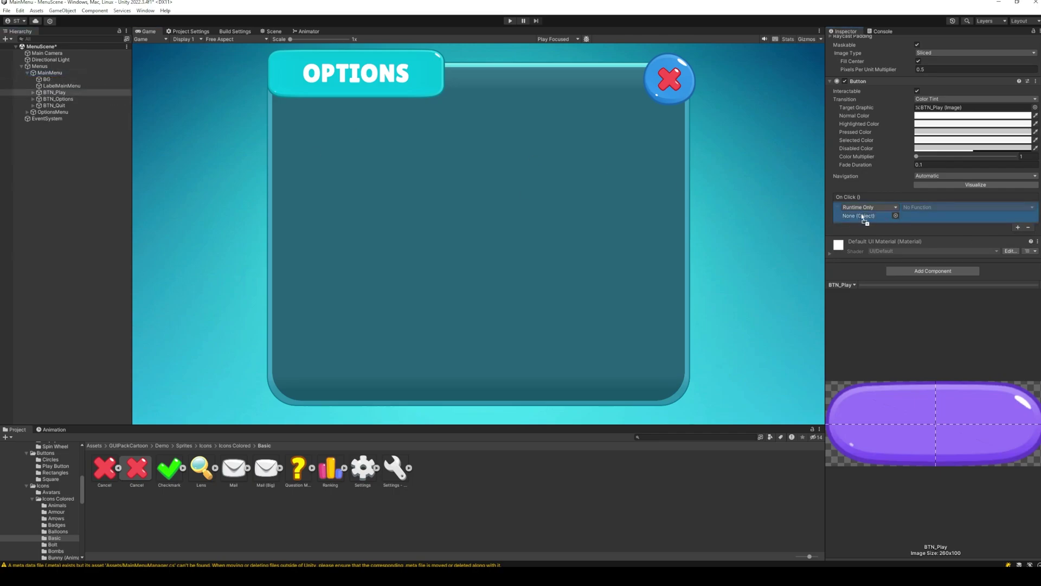
pyautogui.click(944, 208)
pyautogui.moveTo(955, 247)
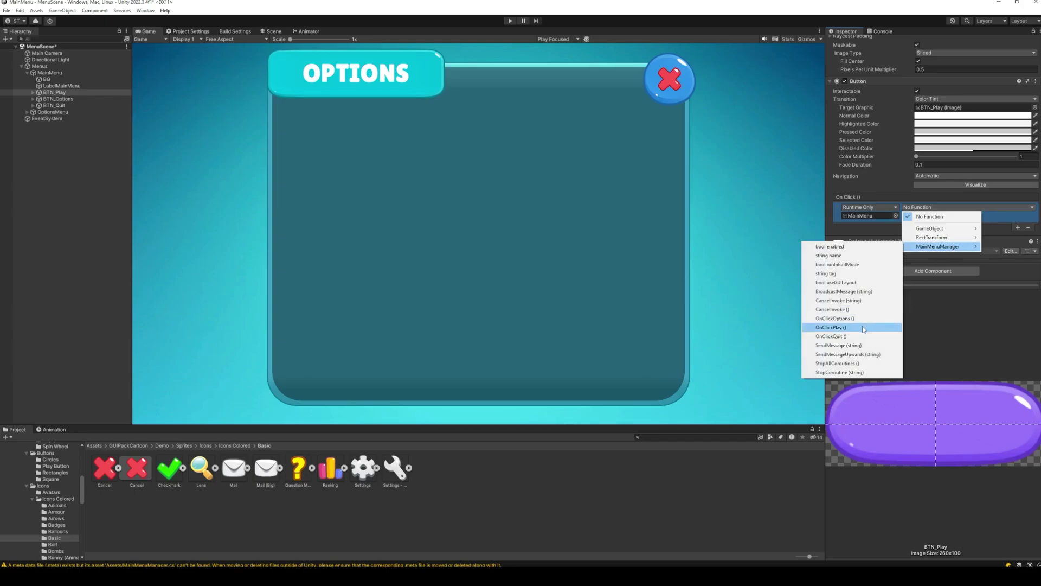
pyautogui.click(830, 327)
# Add an On Click event to BTN_Options that calls MainMenuManager.OnClickOptions on the MainMenu object.
pyautogui.click(58, 98)
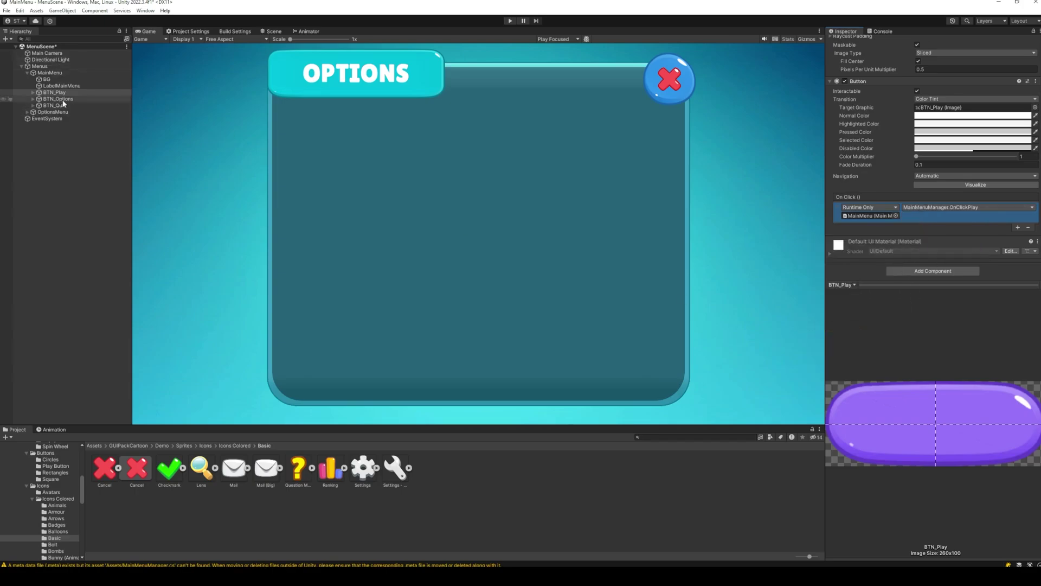
pyautogui.click(1018, 230)
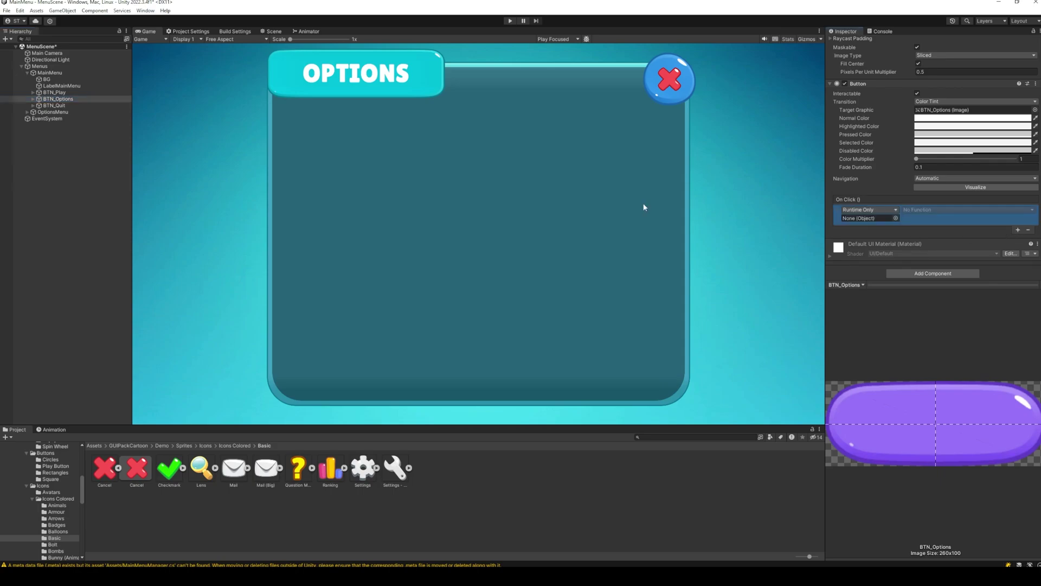
pyautogui.moveTo(50, 72); pyautogui.dragTo(868, 218)
pyautogui.click(933, 209)
pyautogui.moveTo(938, 249)
pyautogui.click(835, 321)
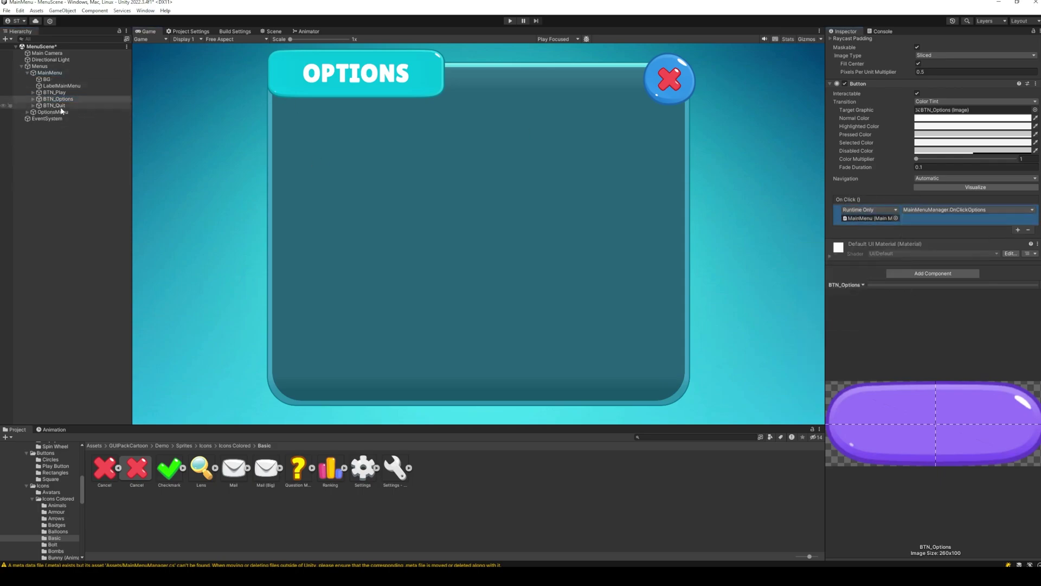
# Add an On Click event to BTN_Quit that calls MainMenuManager.OnClickQuit on the MainMenu object.
pyautogui.click(54, 105)
pyautogui.click(1018, 230)
pyautogui.moveTo(46, 72); pyautogui.dragTo(867, 218)
pyautogui.click(942, 210)
pyautogui.moveTo(953, 251)
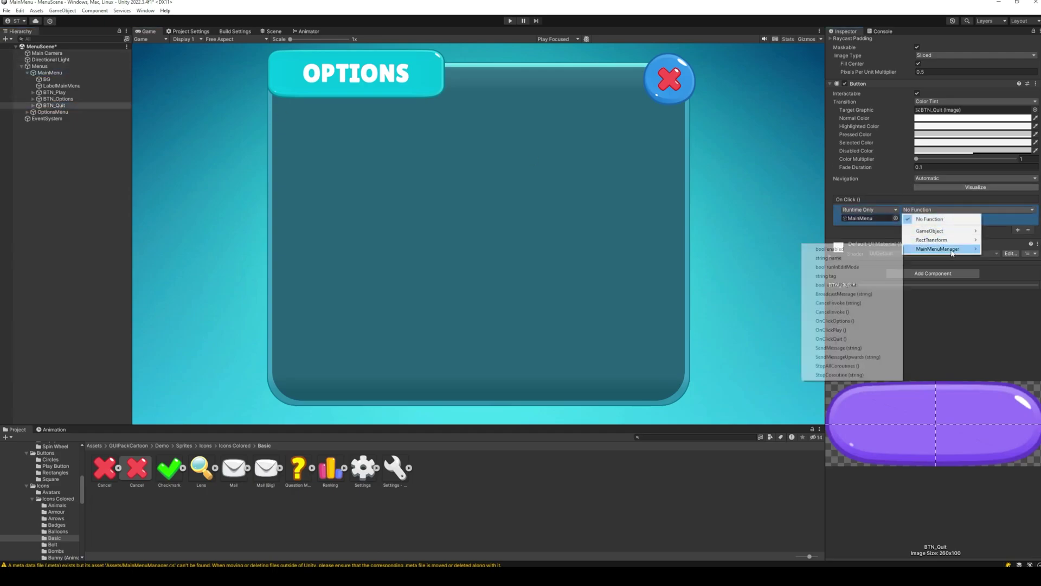
pyautogui.click(835, 341)
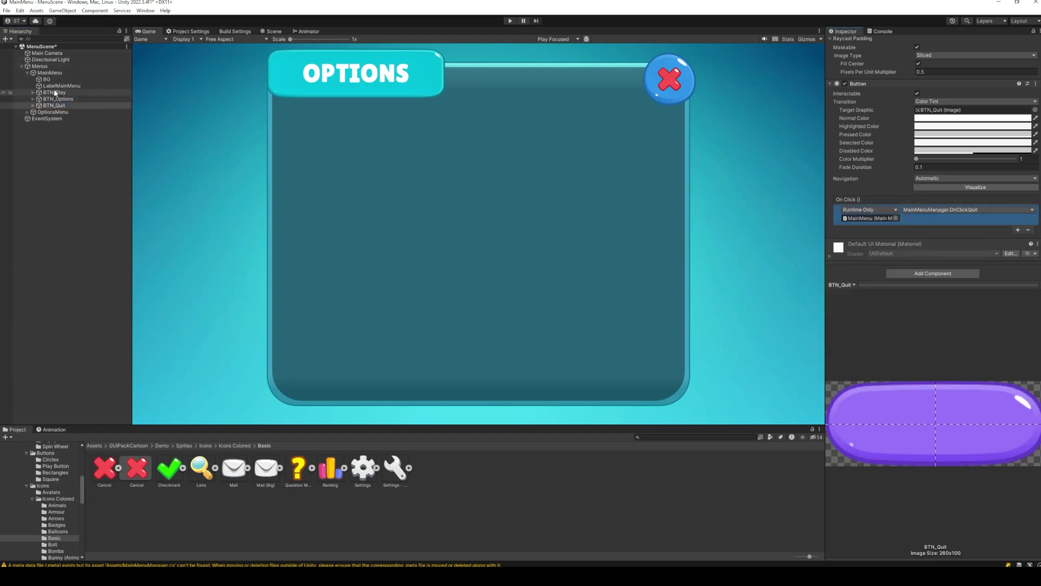
# Assign the OptionsMenu object to the Options Menu reference of MainMenu's Main Menu Manager script.
pyautogui.click(27, 73)
pyautogui.click(49, 73)
pyautogui.click(953, 178)
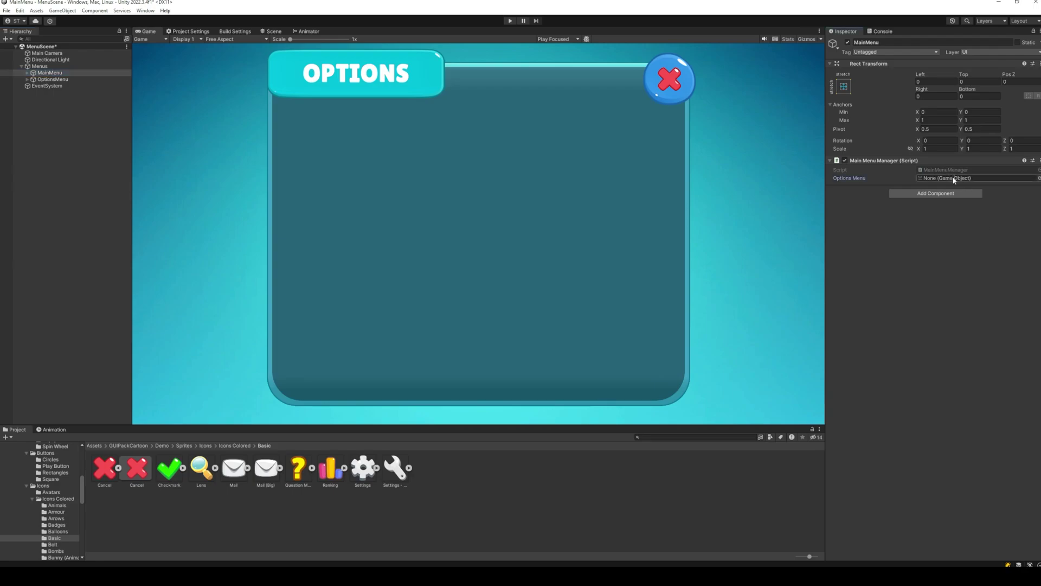
pyautogui.moveTo(40, 80); pyautogui.dragTo(932, 178)
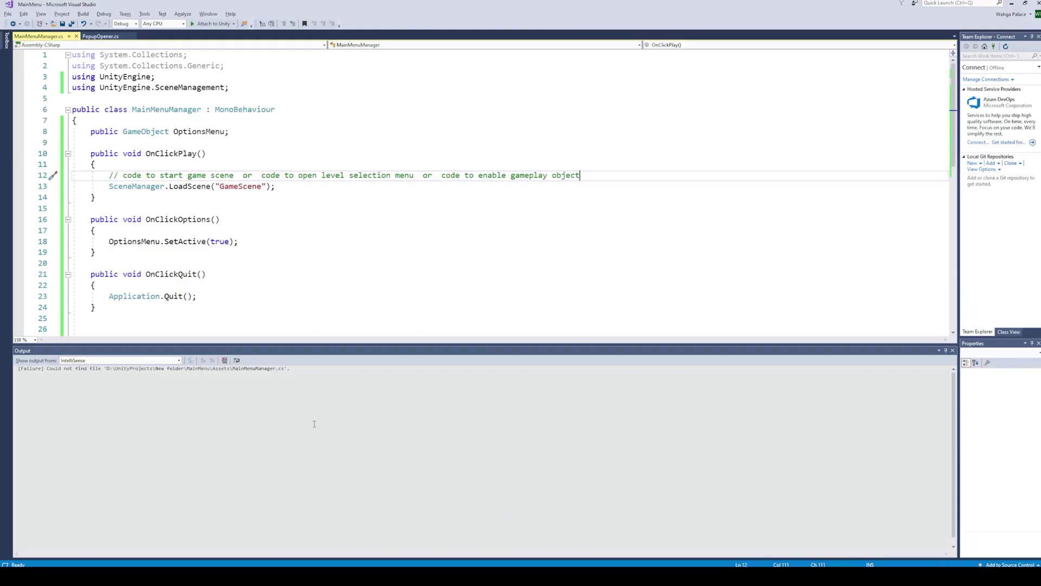
# Copy the OnClickOptions function below OnClickQuit in MainMenuManager.cs and rename the copy OnClickBackOptions.
pyautogui.scroll(-1, 477, 189)
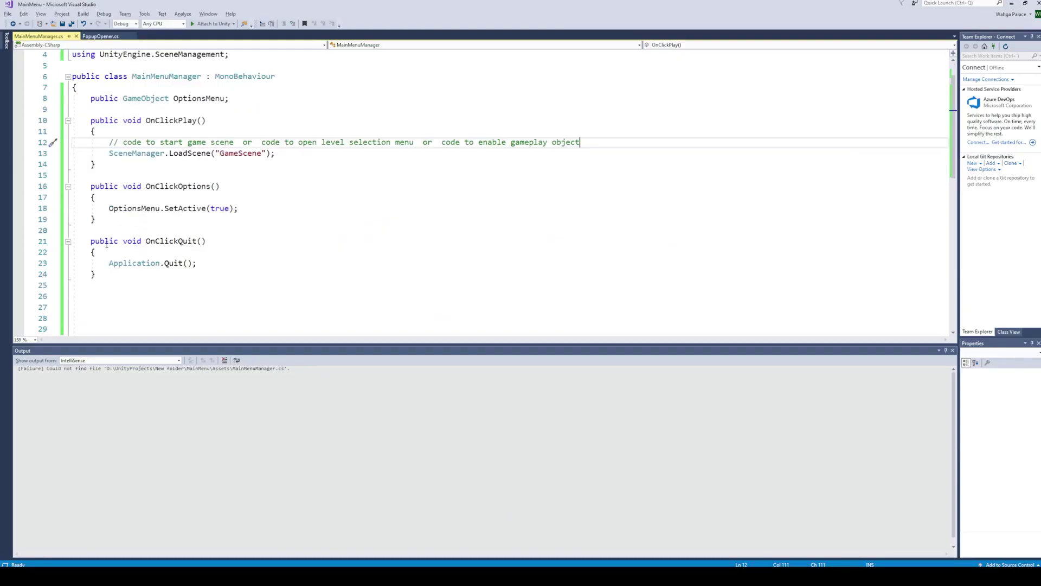
pyautogui.moveTo(95, 219); pyautogui.dragTo(90, 186)
pyautogui.hotkey('ctrl', 'c')
pyautogui.scroll(-3, 106, 228)
pyautogui.click(109, 219)
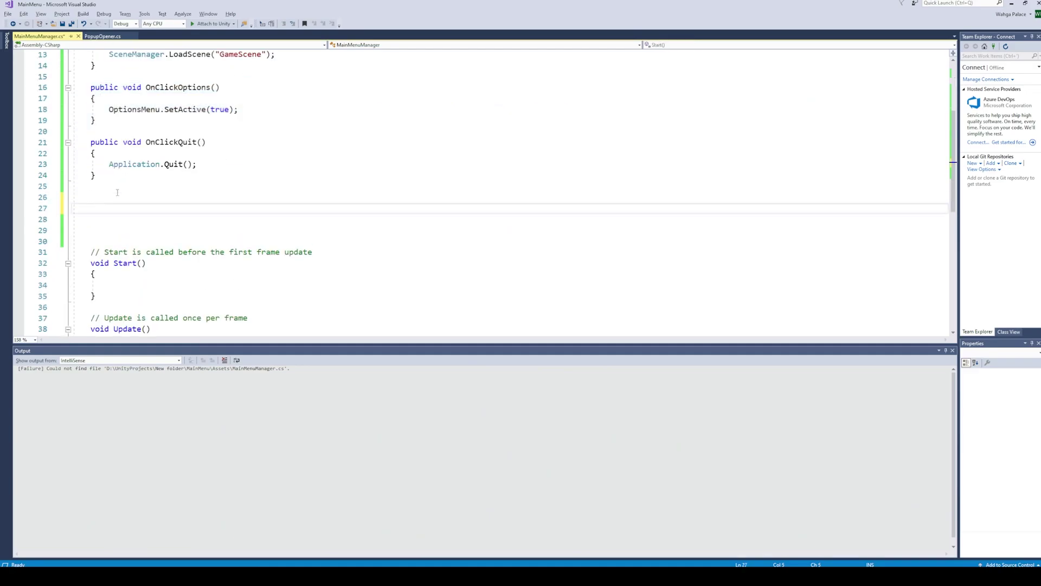
pyautogui.hotkey('ctrl', 'v')
pyautogui.click(179, 230)
pyautogui.write('Back')
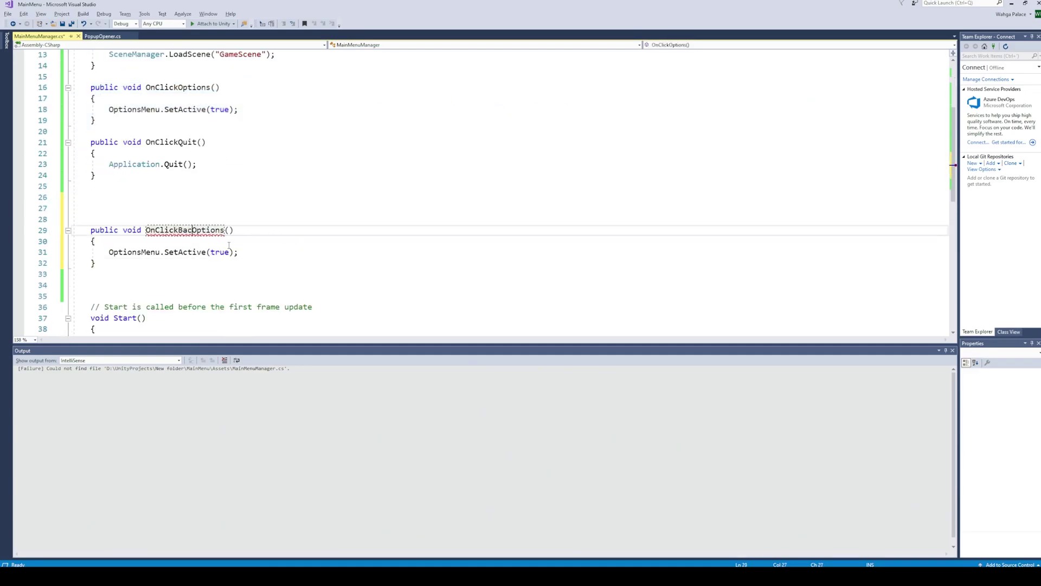
# Make OnClickBackOptions call SetActive(false) on OptionsMenu, save the script, and add a comment about moving this function to the options menu.
pyautogui.click(220, 251)
pyautogui.doubleClick(220, 252)
pyautogui.write('false')
pyautogui.hotkey('ctrl', 's')
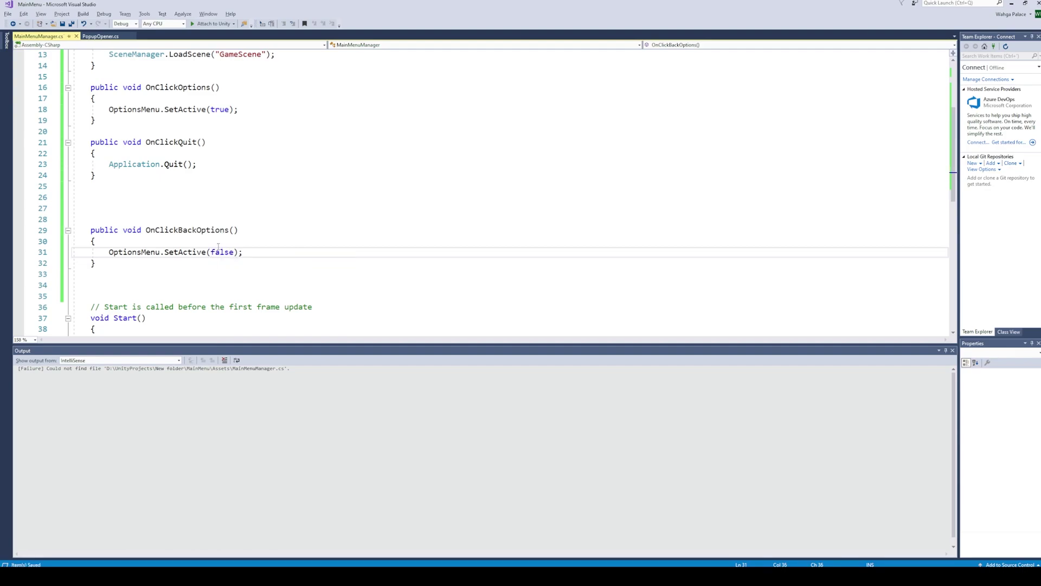
pyautogui.click(248, 230)
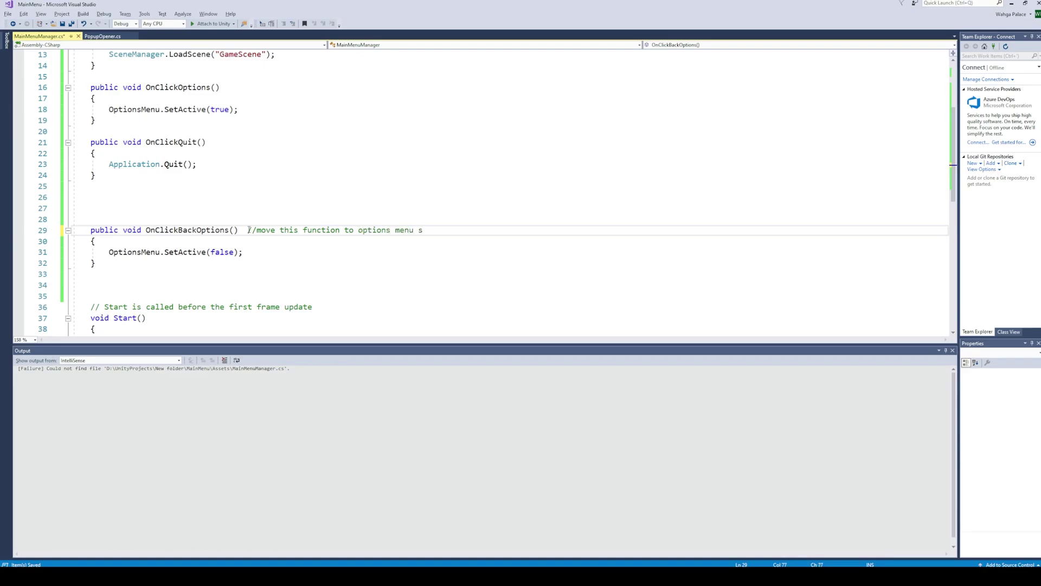
# Switch to Unity, expand OptionsMenu in the hierarchy and activate it.
pyautogui.hotkey('alt', 'Tab')
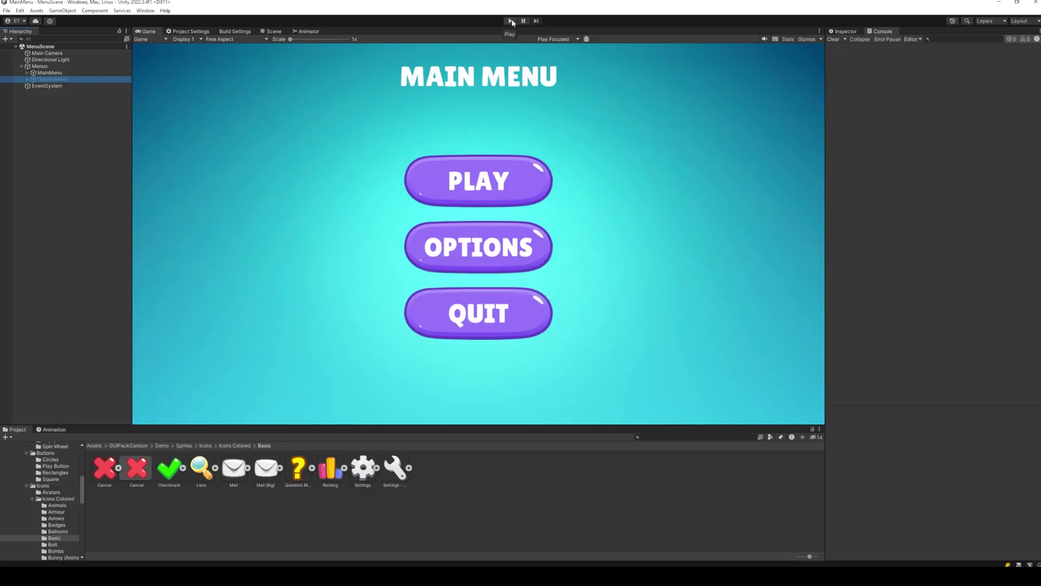
pyautogui.click(27, 80)
pyautogui.hotkey('alt', 'shift', 'a')
# Add an On Click event to ButtonBack calling MainMenuManager.OnClickBackOptions on MainMenu, and deactivate OptionsMenu.
pyautogui.click(63, 106)
pyautogui.click(846, 31)
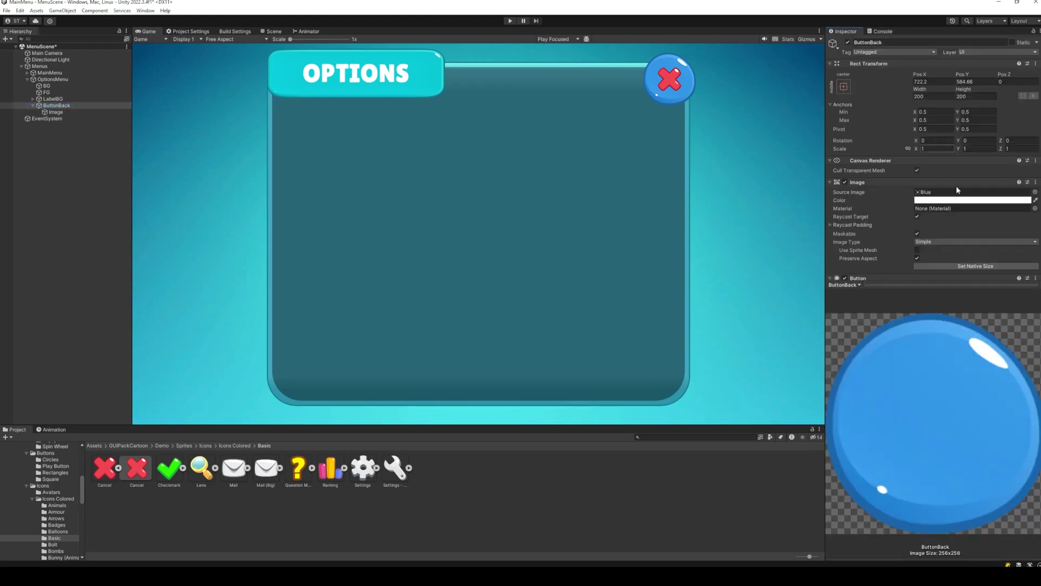
pyautogui.scroll(-6, 965, 200)
pyautogui.click(1017, 227)
pyautogui.moveTo(50, 73); pyautogui.dragTo(867, 216)
pyautogui.click(968, 207)
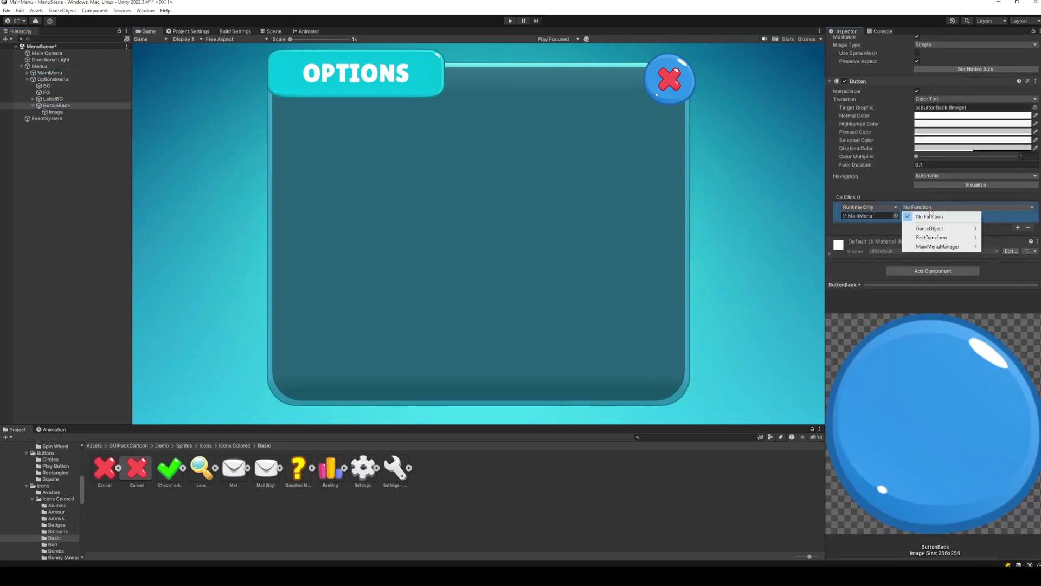
pyautogui.moveTo(938, 247)
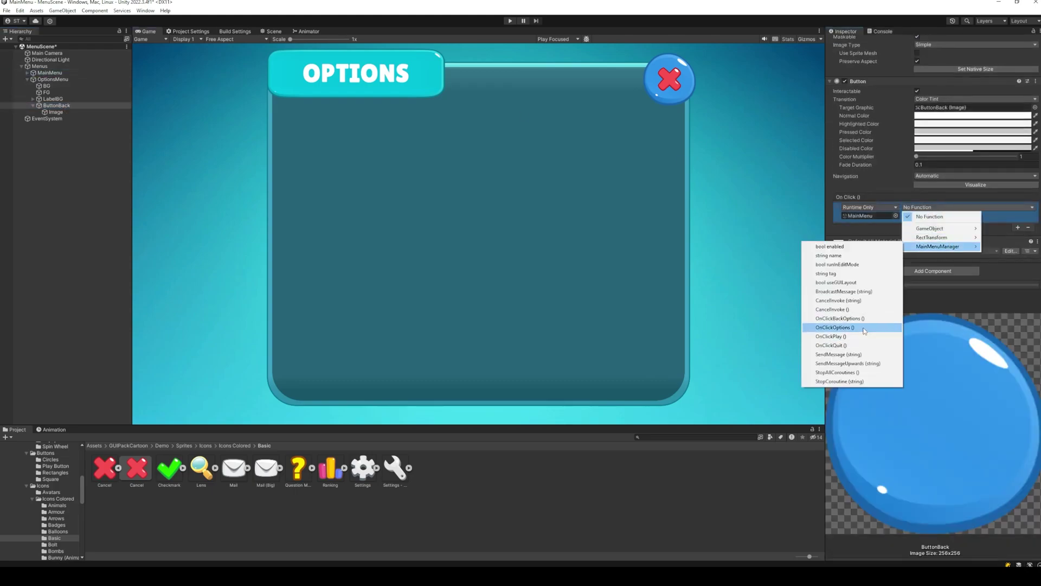
pyautogui.click(865, 320)
pyautogui.click(52, 79)
pyautogui.hotkey('alt', 'shift', 'a')
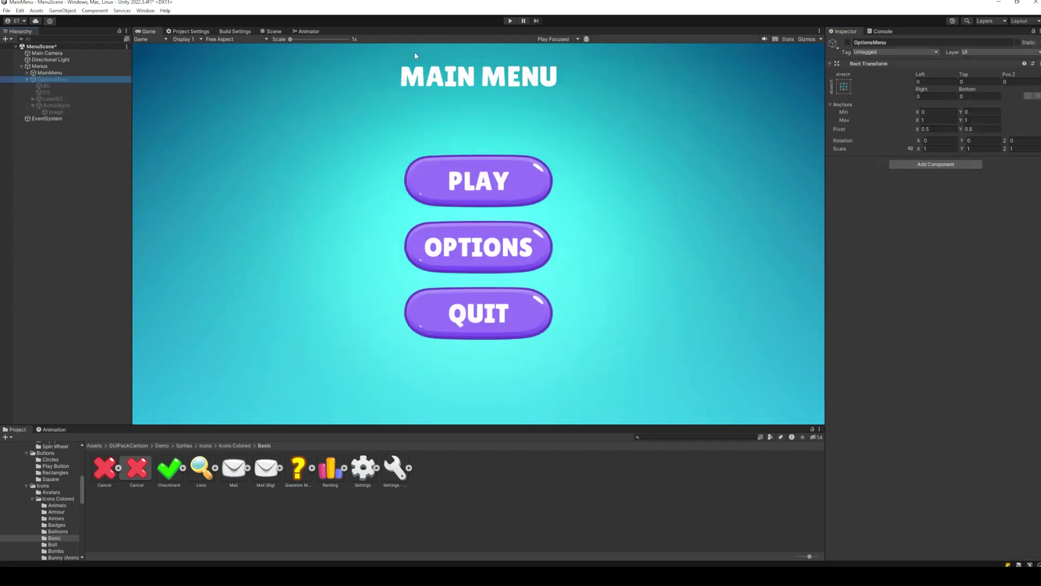
# Open the project's Assets/Scenes folder and create a new scene.
pyautogui.scroll(10, 24, 491)
pyautogui.click(10, 483)
pyautogui.click(23, 476)
pyautogui.doubleClick(137, 469)
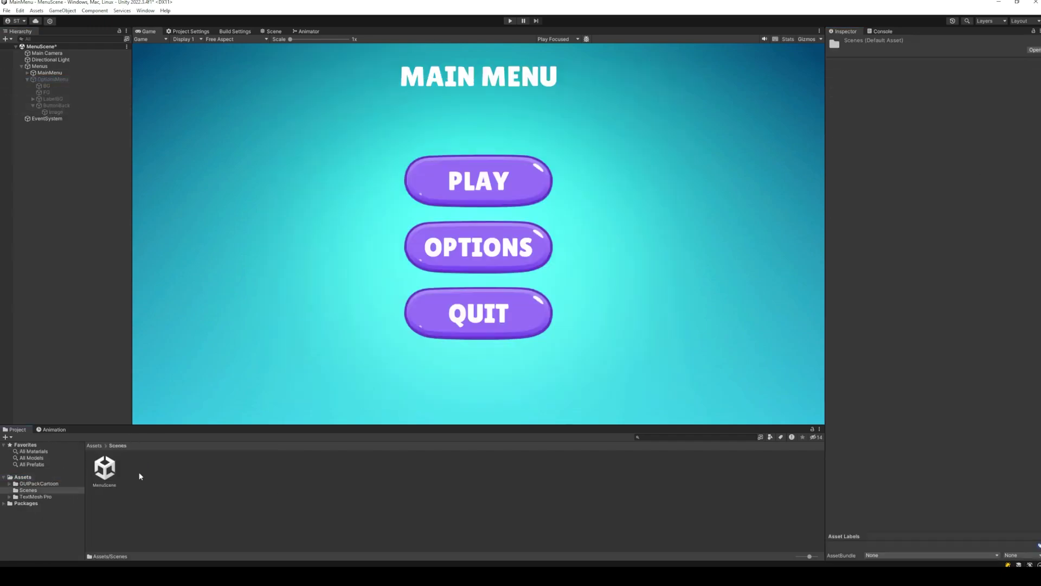
pyautogui.click(105, 467)
pyautogui.click(7, 10)
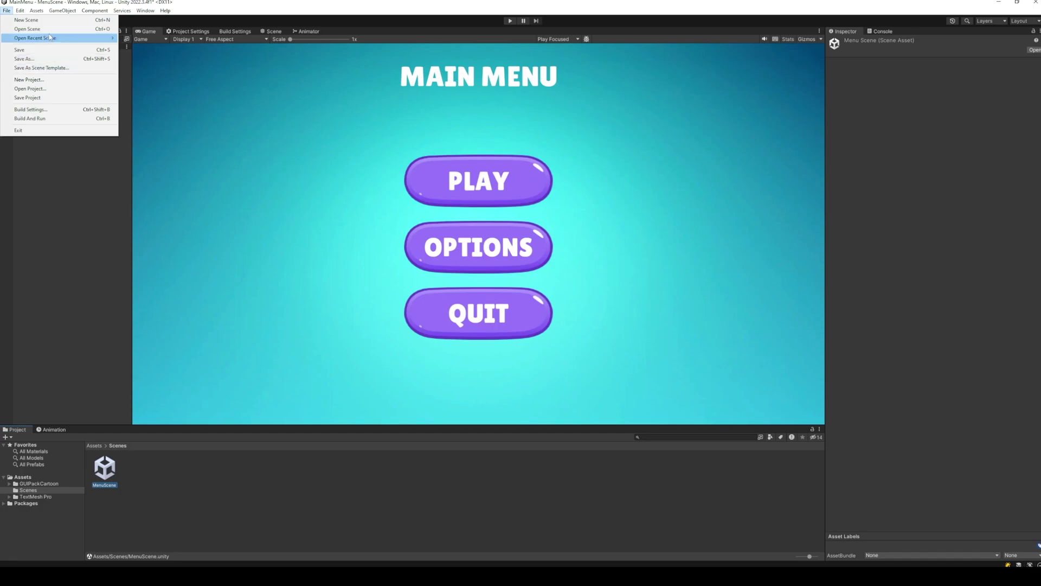
pyautogui.click(24, 38)
pyautogui.click(575, 441)
pyautogui.click(532, 305)
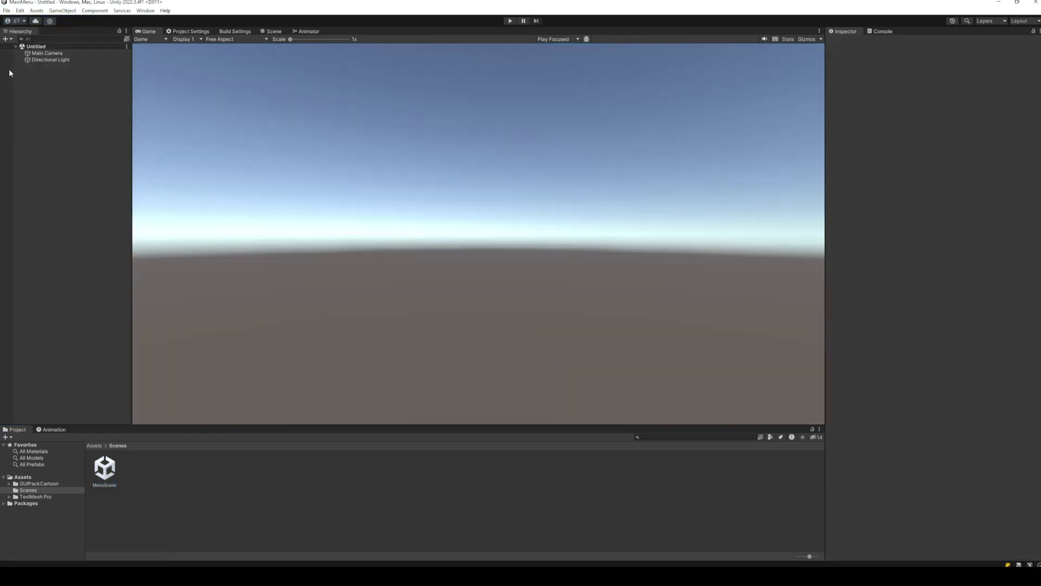
# Add a 3D cube to the new scene with position Z 0 and a scale of 4 on all axes.
pyautogui.rightClick(56, 82)
pyautogui.moveTo(108, 200)
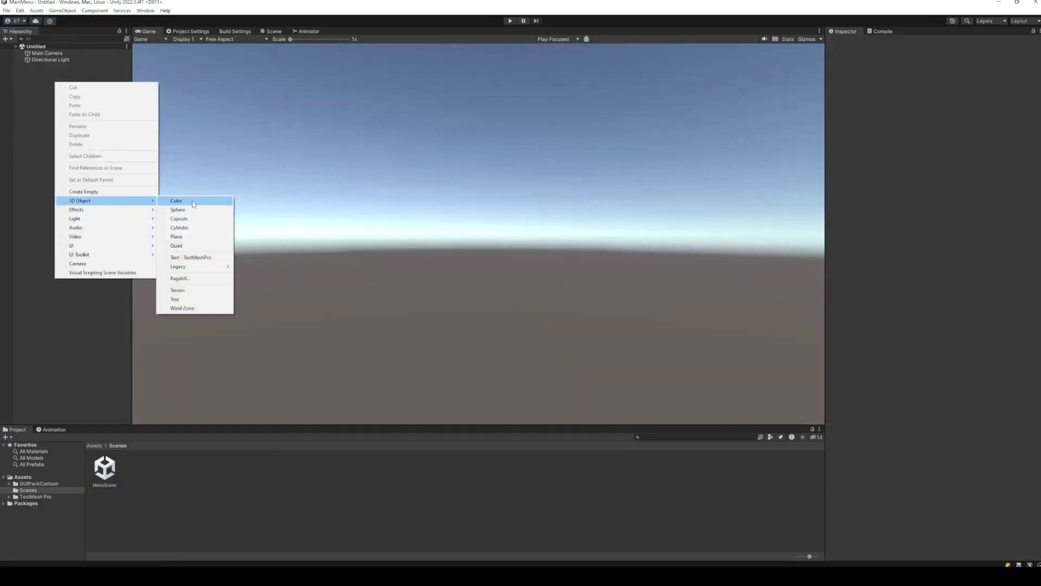
pyautogui.click(174, 201)
pyautogui.click(1022, 73)
pyautogui.write('0')
pyautogui.click(911, 90)
pyautogui.click(939, 89)
pyautogui.write('4')
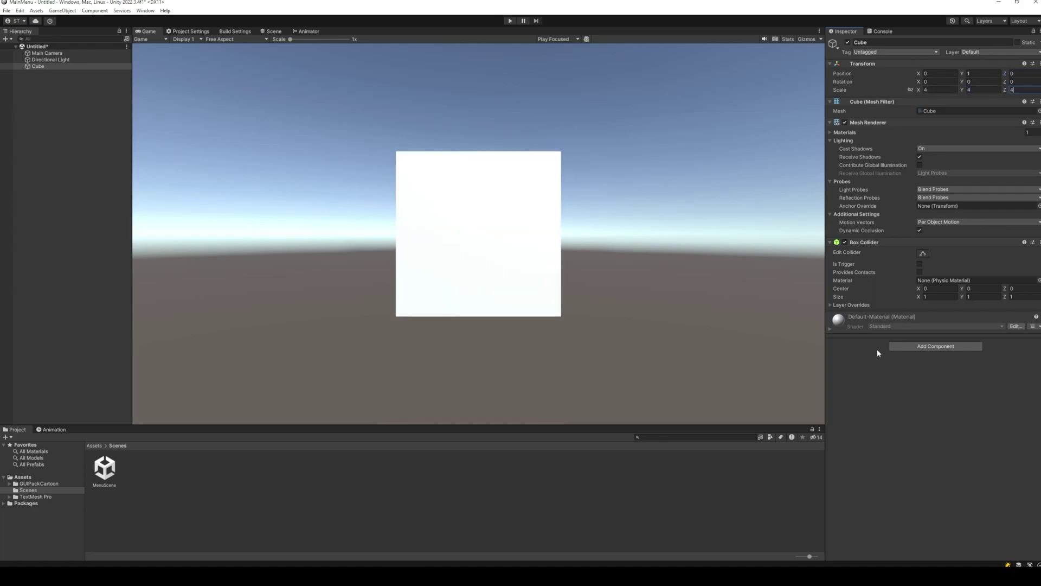
# Add a Rigidbody with Use Gravity off and a Constant Force component to the cube.
pyautogui.click(931, 346)
pyautogui.write('rigi')
pyautogui.click(909, 374)
pyautogui.click(922, 448)
pyautogui.write('const')
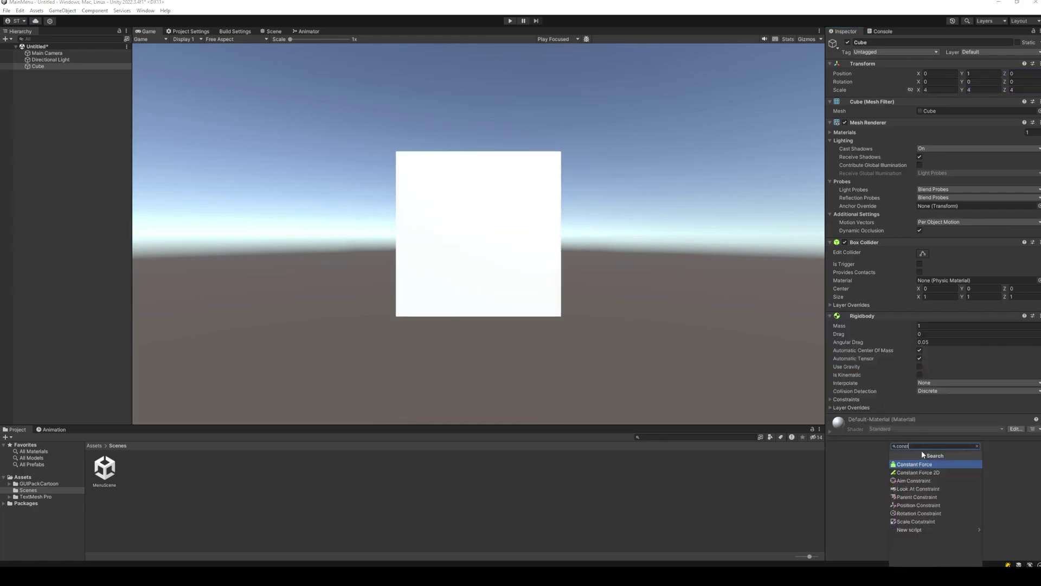
pyautogui.click(922, 463)
# Set the Constant Force's X torque to 3 and test the cube's rotation in Play mode.
pyautogui.click(925, 444)
pyautogui.write('3')
pyautogui.click(510, 21)
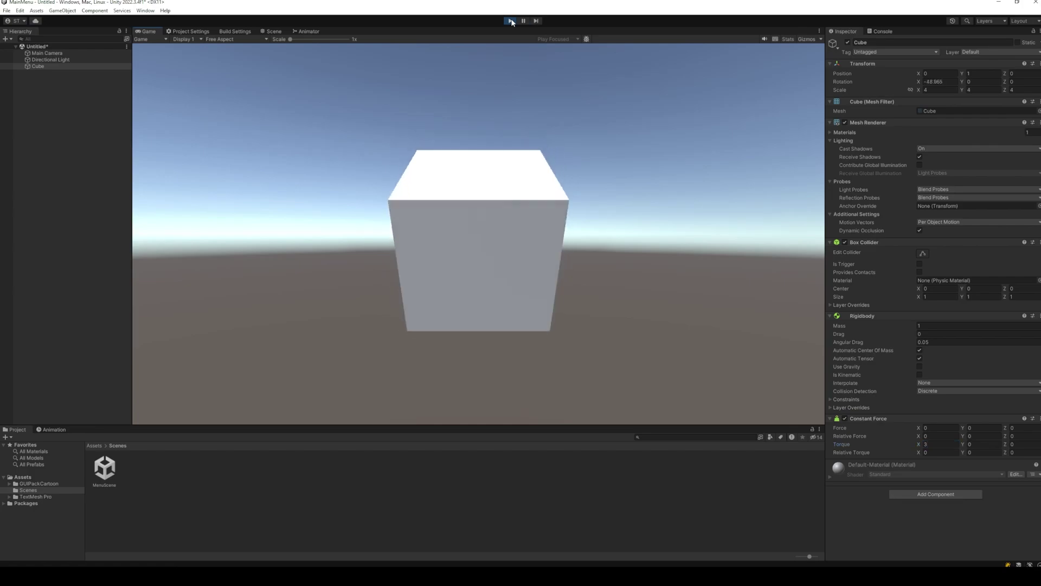
pyautogui.click(511, 21)
# Save the new scene as GameScene in the Scenes folder.
pyautogui.hotkey('ctrl', 's')
pyautogui.doubleClick(96, 67)
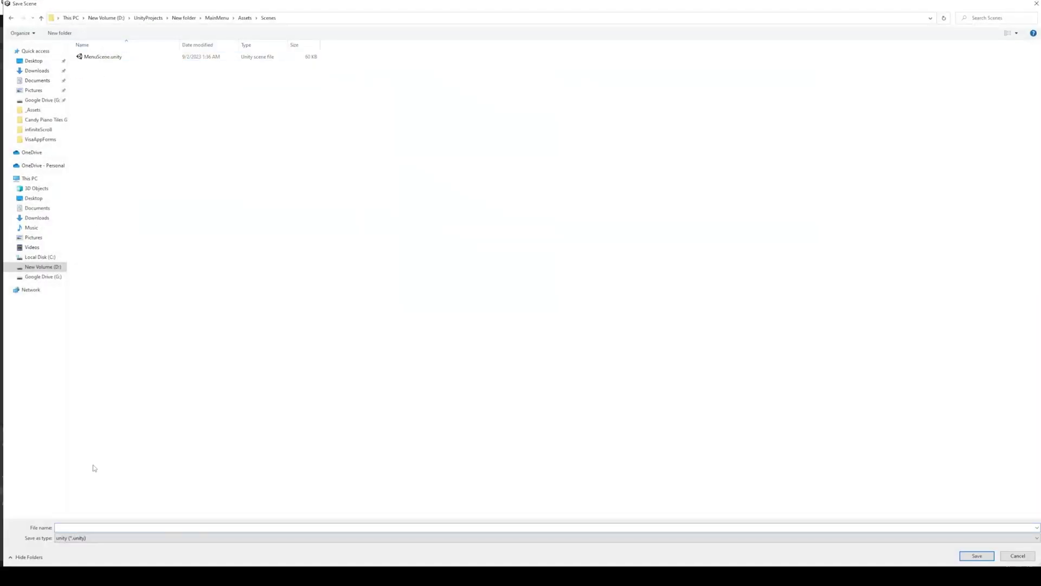
pyautogui.click(86, 526)
pyautogui.write('GameScene')
pyautogui.press('Return')
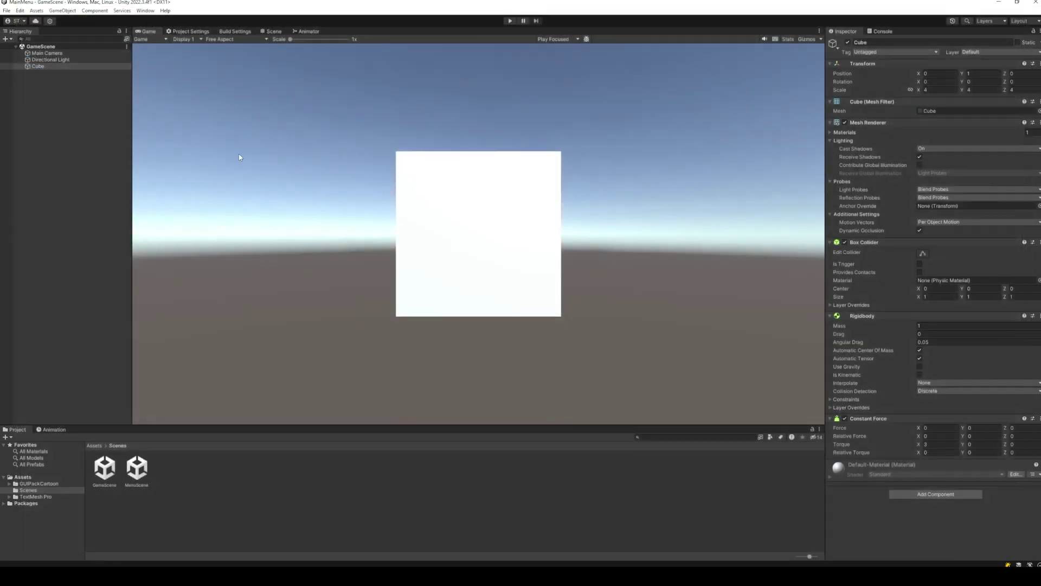
# Add MenuScene and GameScene to the build's scene list, with MenuScene at index 0 and GameScene at index 1.
pyautogui.click(223, 33)
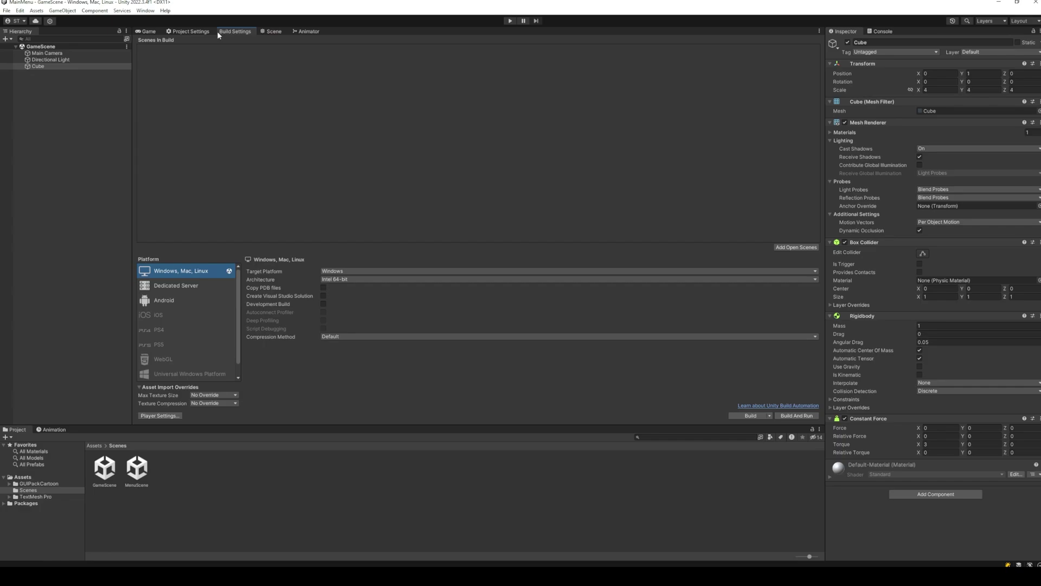
pyautogui.click(6, 11)
pyautogui.click(21, 95)
pyautogui.moveTo(225, 175); pyautogui.dragTo(226, 177)
pyautogui.moveTo(275, 104); pyautogui.dragTo(266, 105)
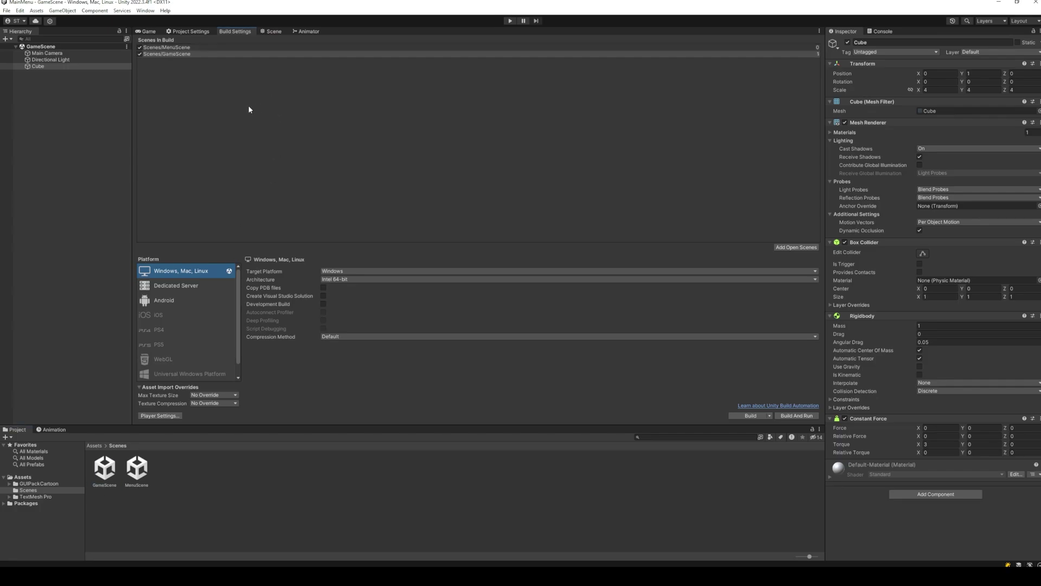
# Compare the GameScene name in the build list and Scenes folder with the one passed to LoadScene in MainMenuManager.cs in Visual Studio.
pyautogui.click(179, 55)
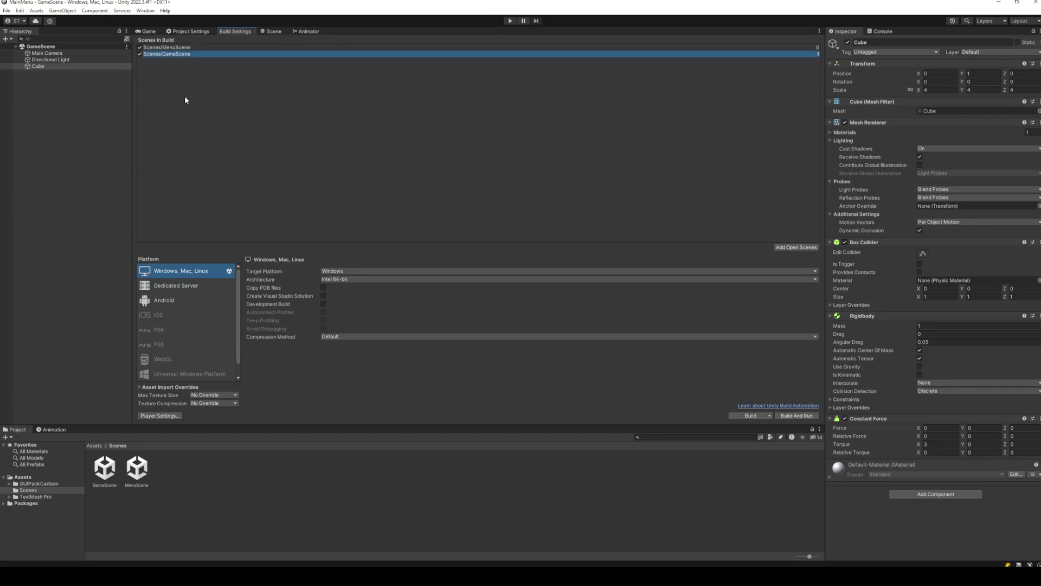
pyautogui.click(105, 472)
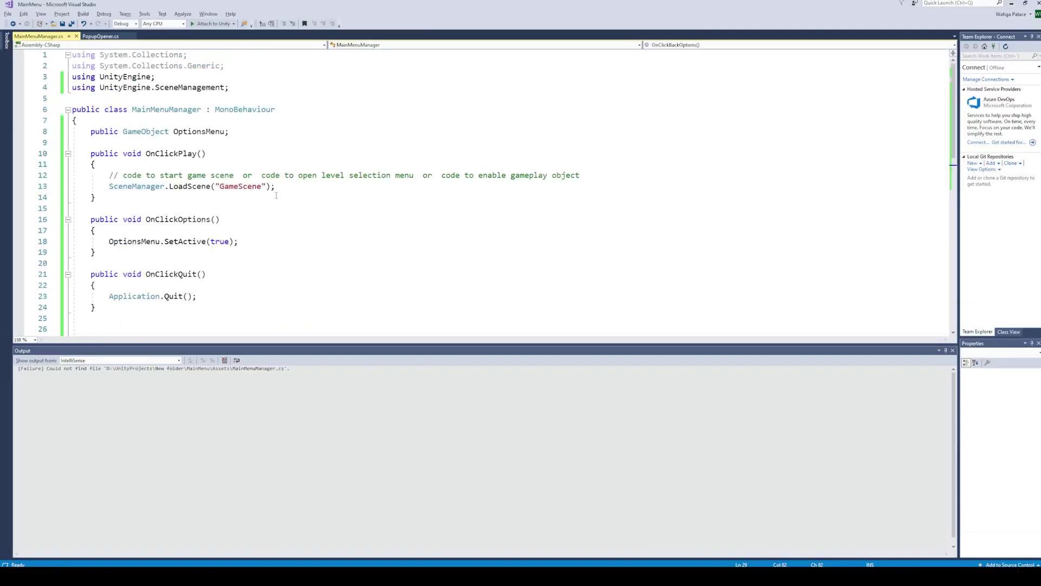
pyautogui.doubleClick(240, 186)
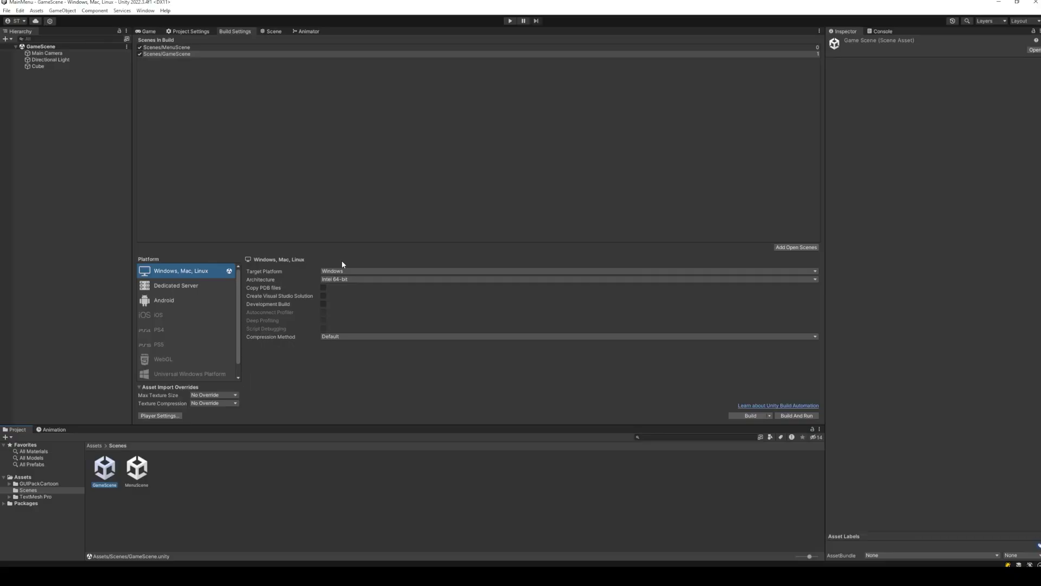
# Switch back to Unity, open MenuScene, and test the OPTIONS panel and the PLAY button in Play mode.
pyautogui.click(149, 31)
pyautogui.doubleClick(142, 470)
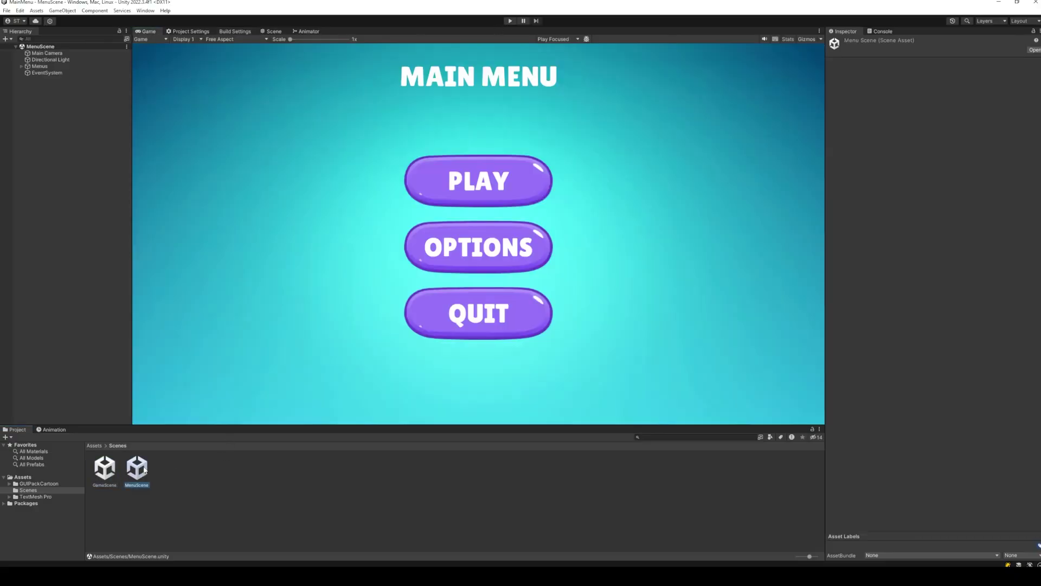
pyautogui.click(510, 20)
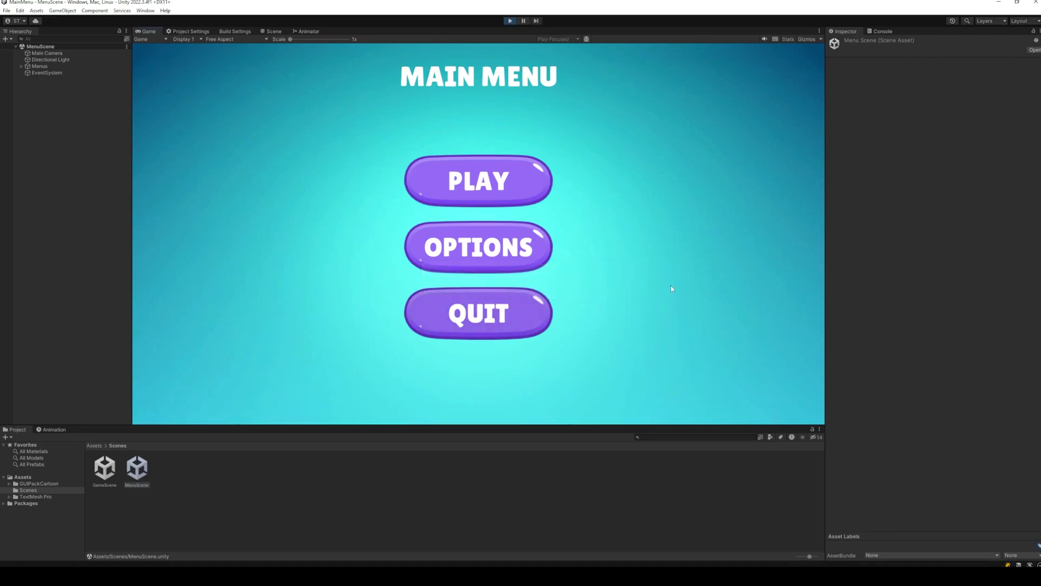
pyautogui.click(513, 259)
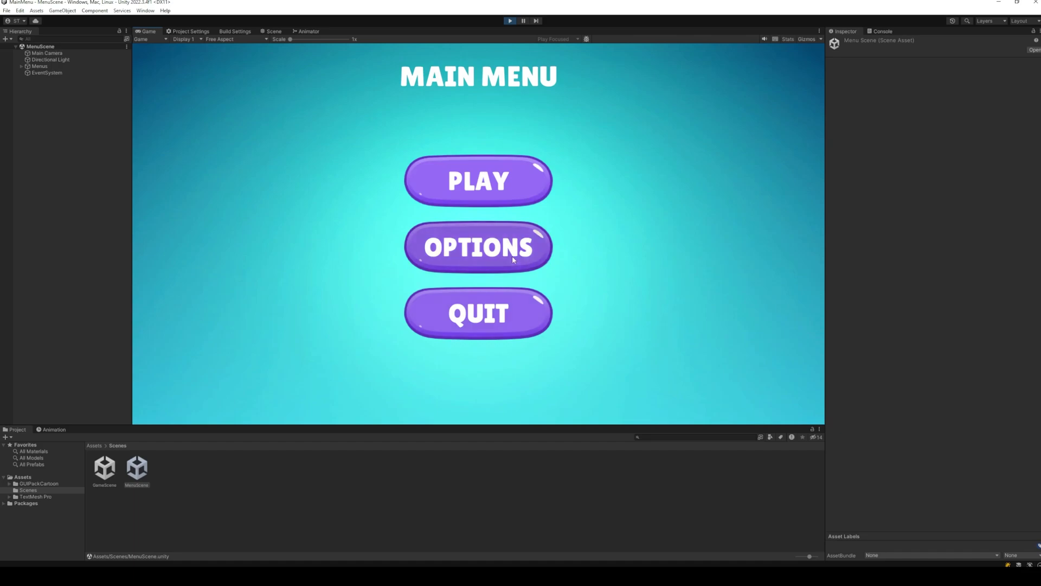
pyautogui.click(675, 81)
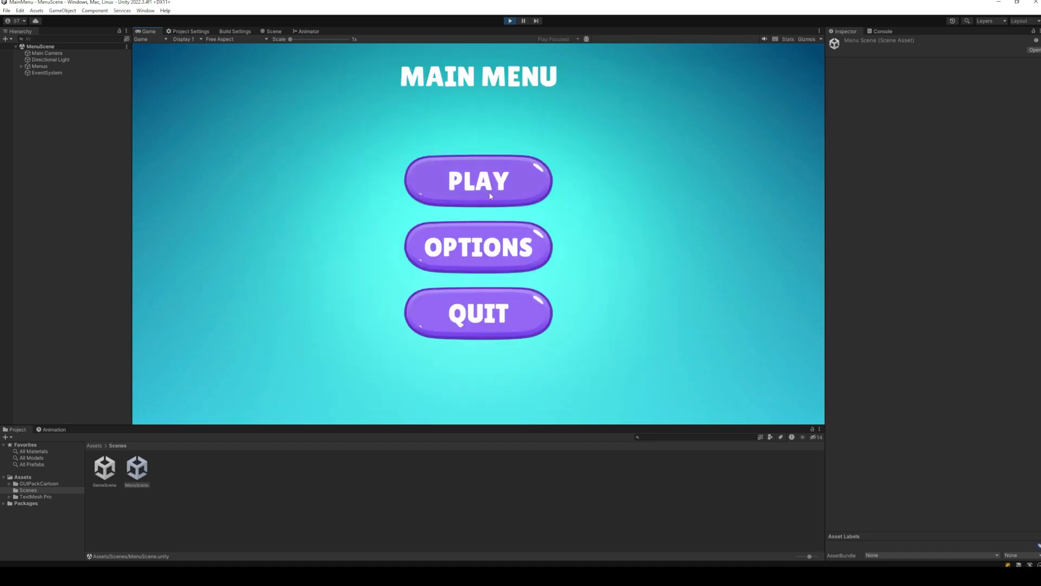
pyautogui.click(491, 196)
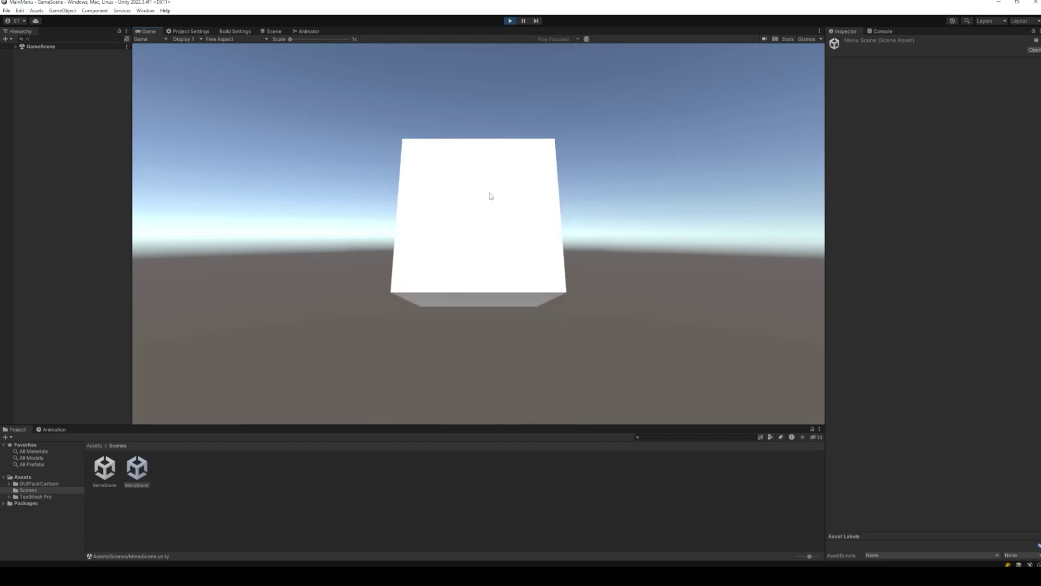
pyautogui.click(509, 20)
# Build the Windows game into a new folder named MainMenuTutorial inside the project folder, and test the QUIT button in the built game.
pyautogui.click(6, 11)
pyautogui.click(29, 117)
pyautogui.click(746, 416)
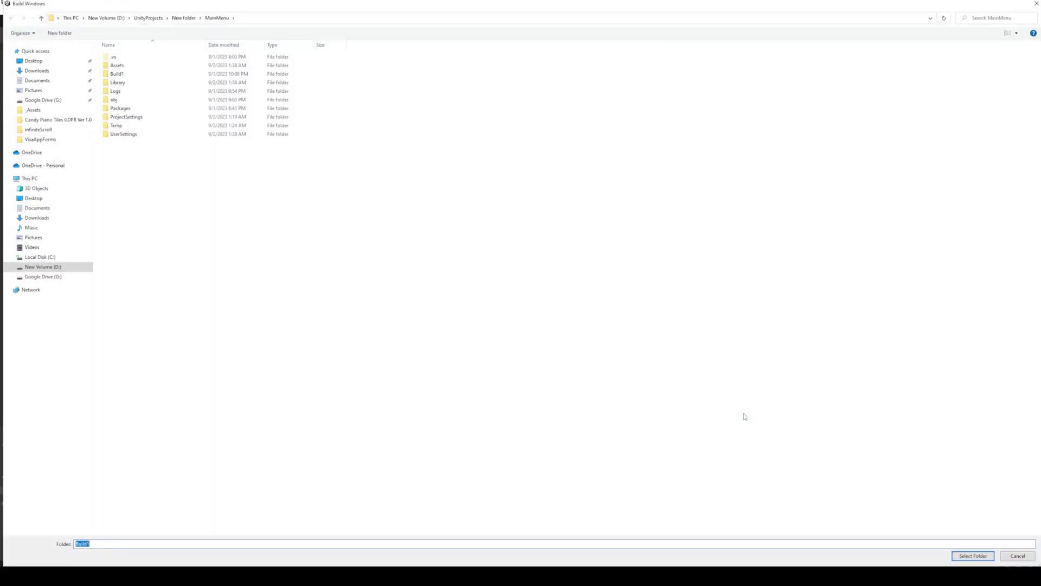
pyautogui.rightClick(217, 313)
pyautogui.moveTo(239, 412)
pyautogui.click(347, 417)
pyautogui.write('MainMenu')
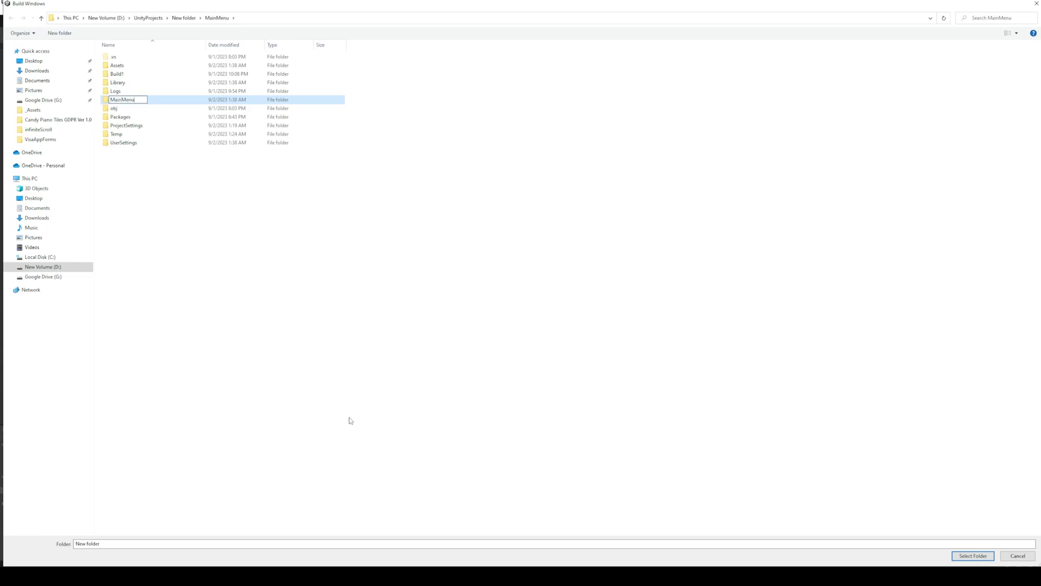
pyautogui.write('Tutorial')
pyautogui.press('Return')
pyautogui.press('Return')
pyautogui.click(973, 556)
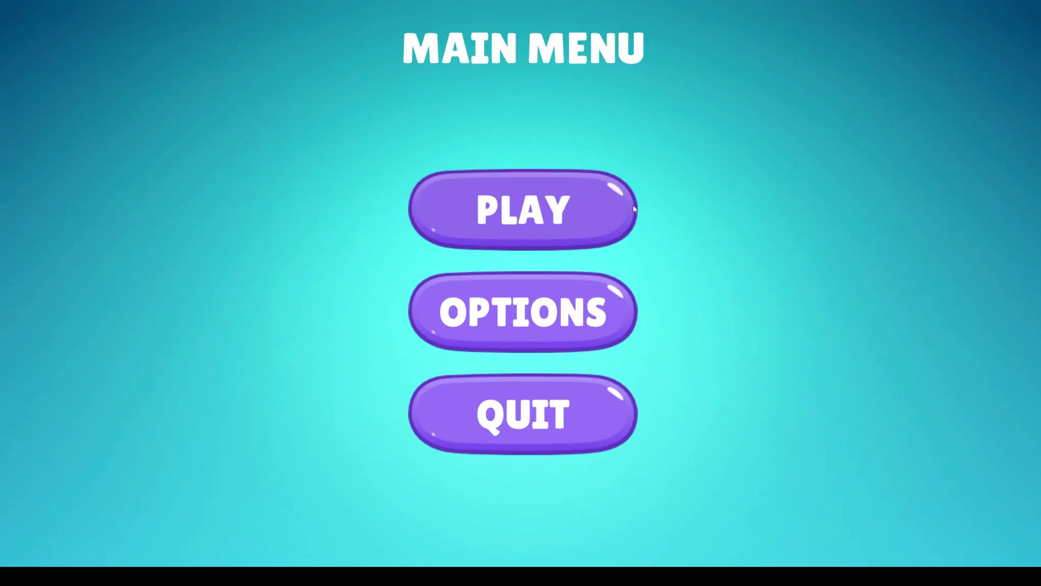
pyautogui.click(541, 418)
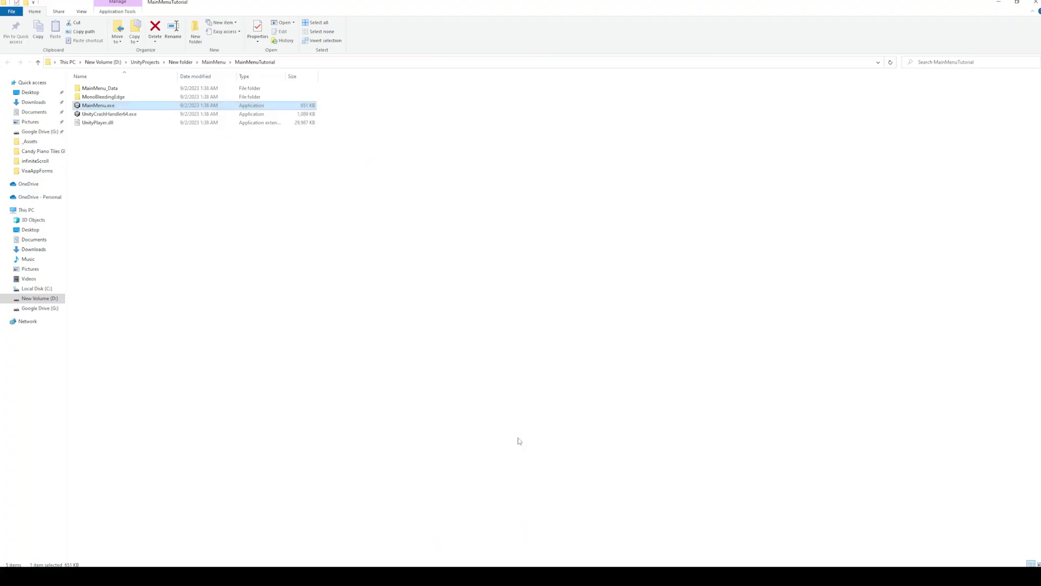